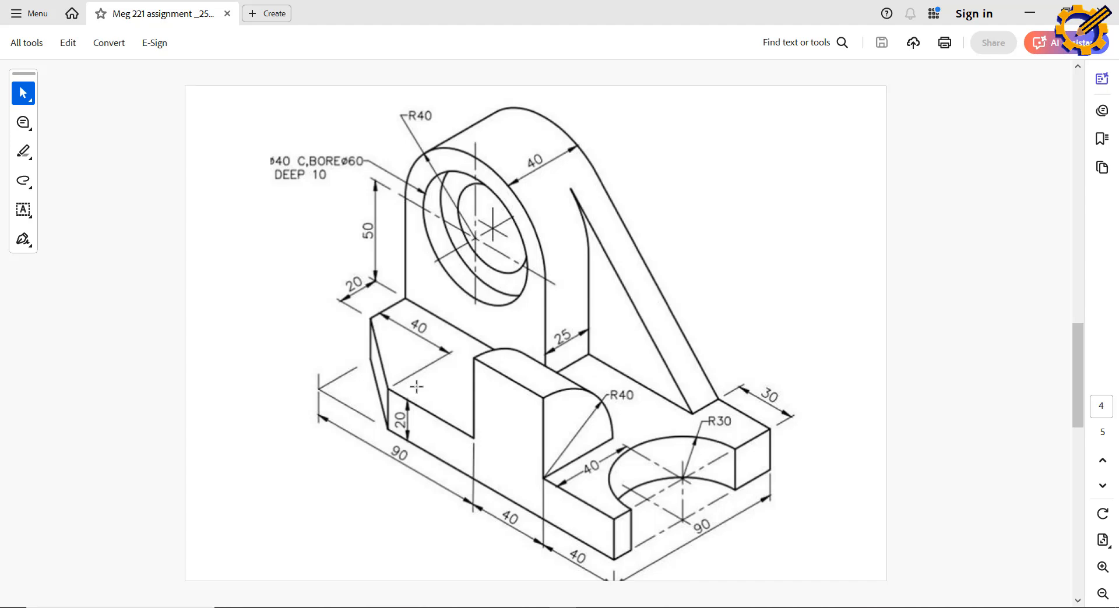
left_click(487, 310)
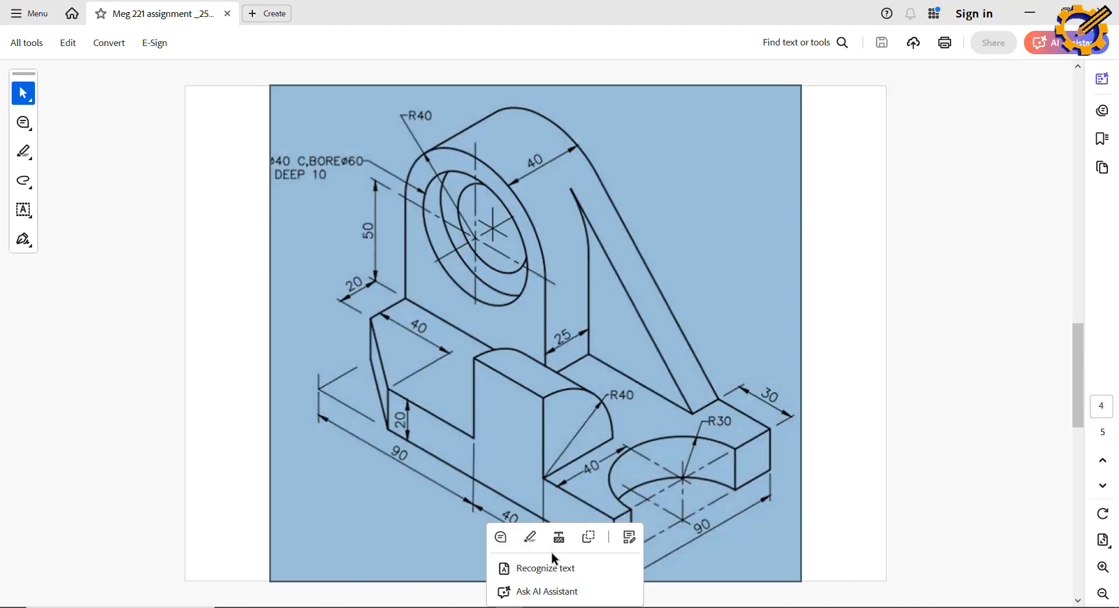
left_click(529, 538)
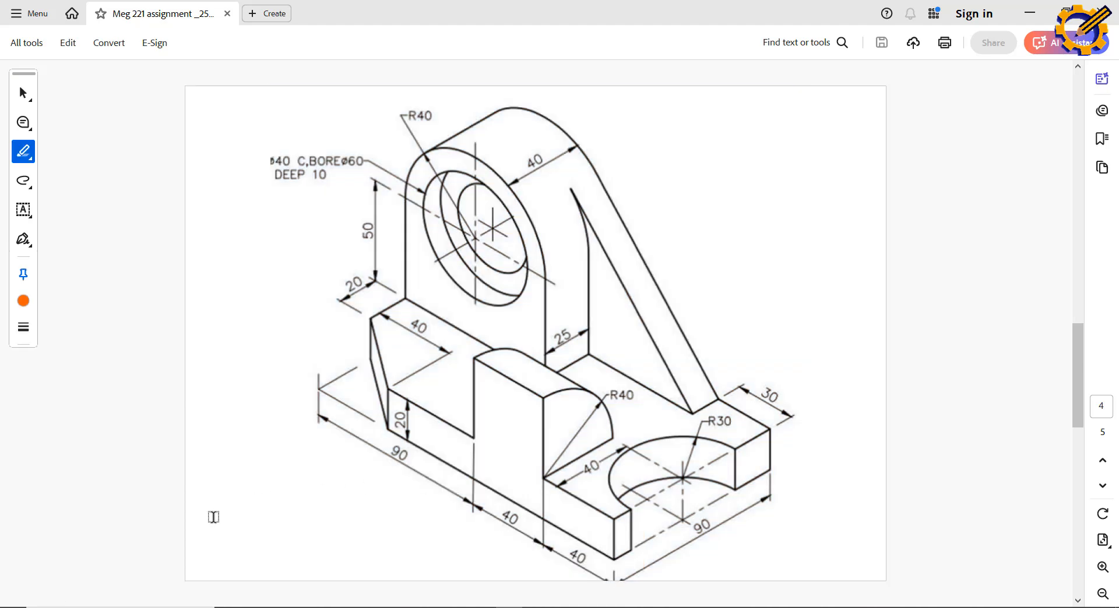
mouse_move(300, 471)
left_mouse_down()
mouse_move(417, 415)
mouse_move(440, 452)
mouse_move(405, 417)
left_mouse_up()
left_click(386, 411)
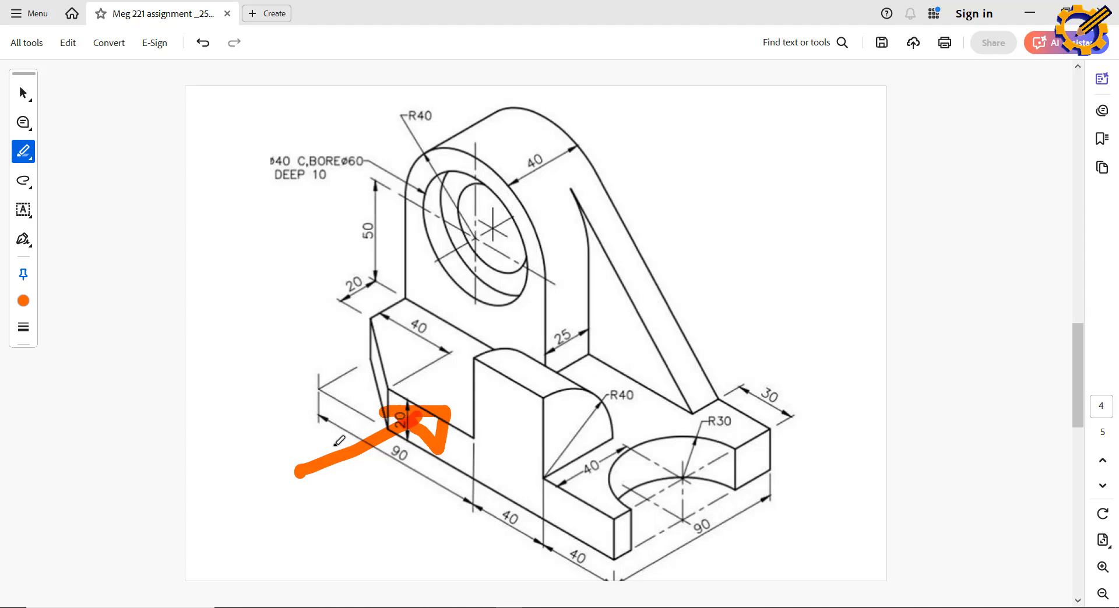
key("ctrl+z")
key("ctrl+z")
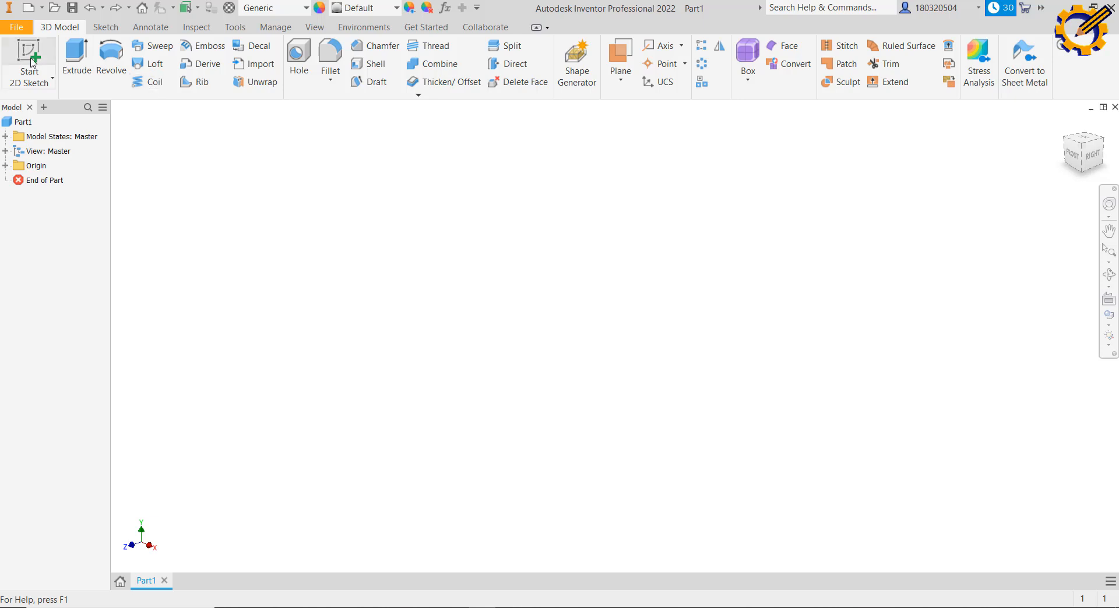
Switch to Inventor, start a 2D sketch on the YZ plane, and consult the reference drawing for the base size
left_click(32, 58)
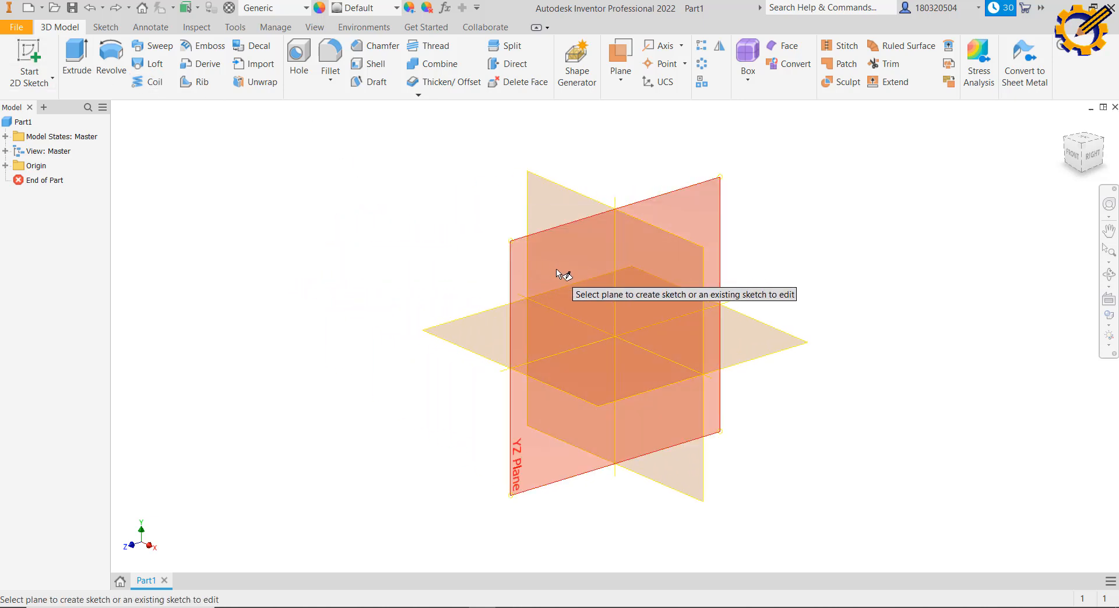
left_click(557, 271)
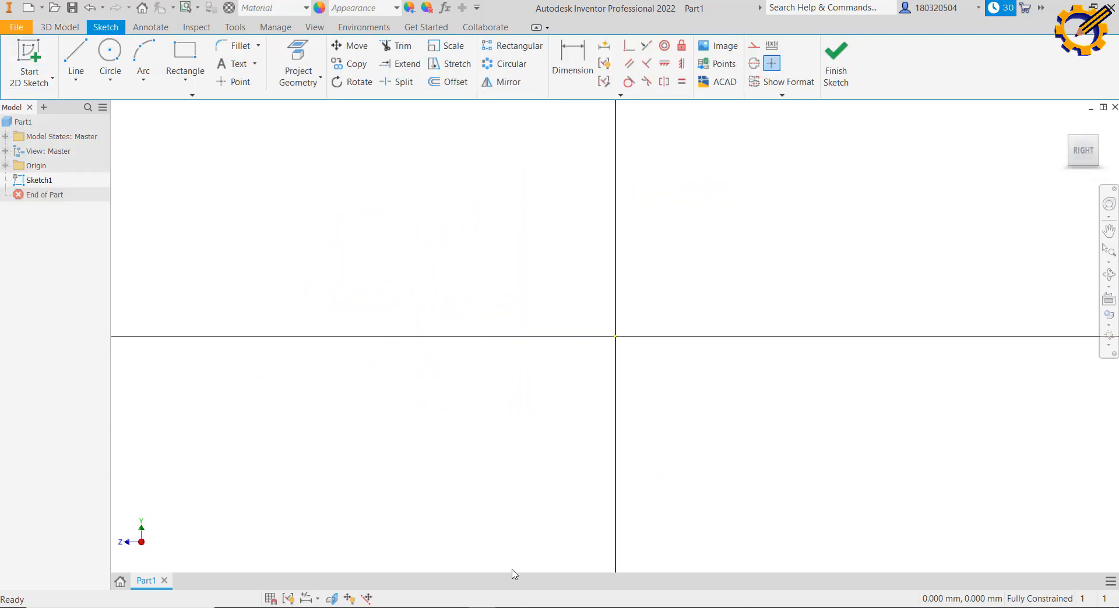
key("alt+Tab")
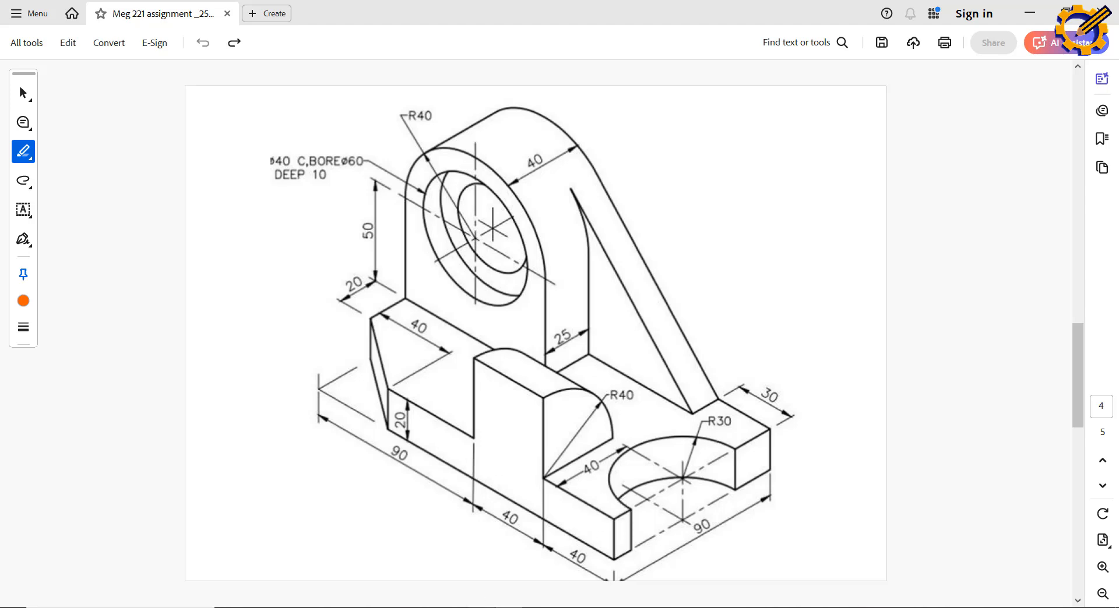
key("alt+Tab")
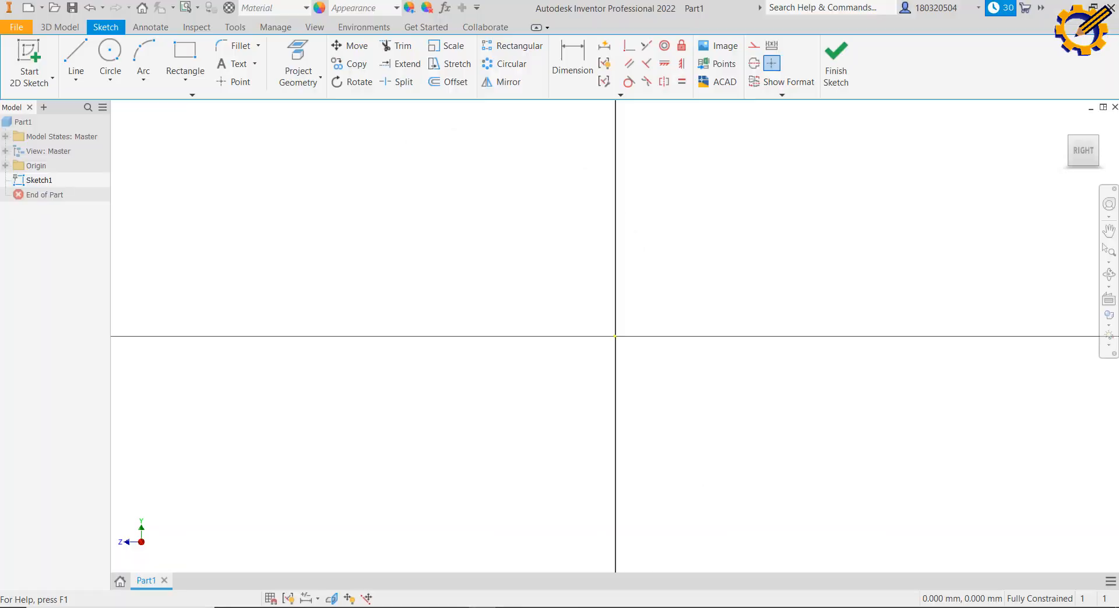
Draw the base rectangle from the sketch origin, 170 mm long and 20 mm high
left_click(180, 60)
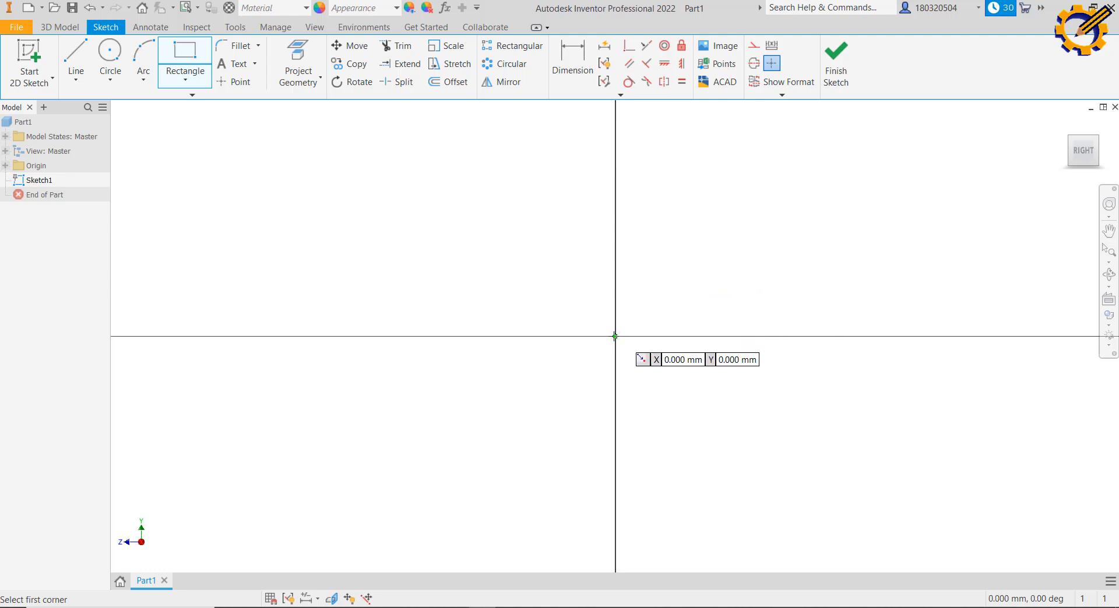
left_click(615, 336)
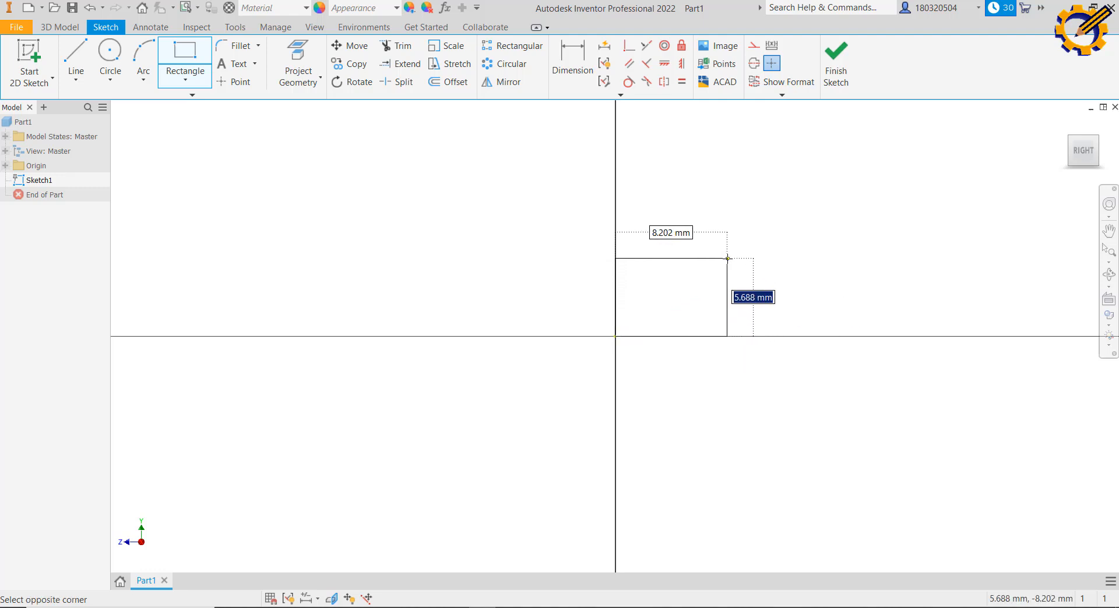
type("20")
key("Tab")
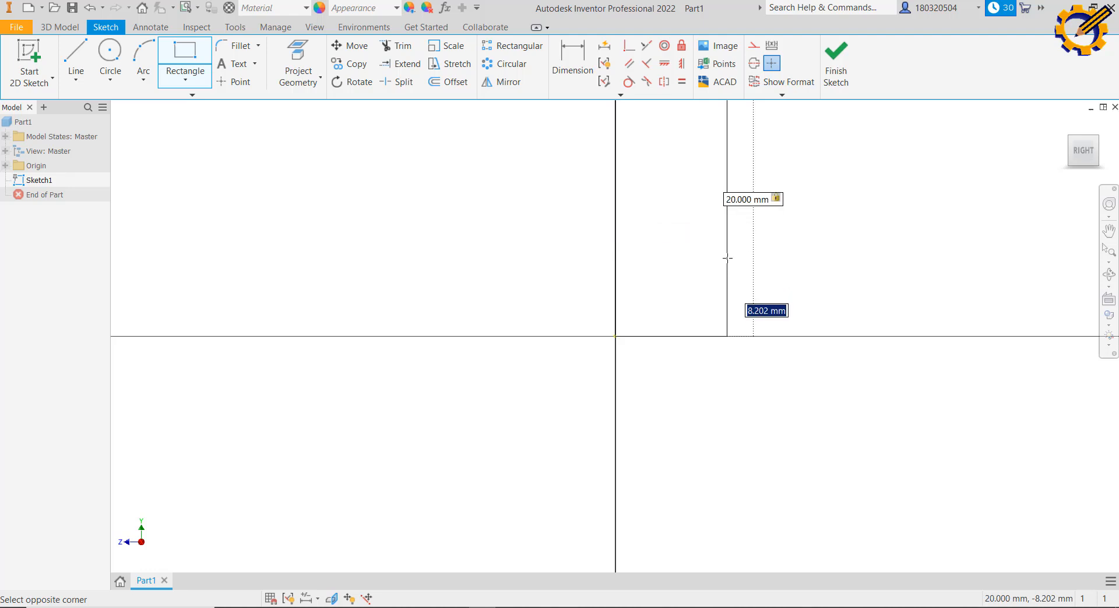
type("17")
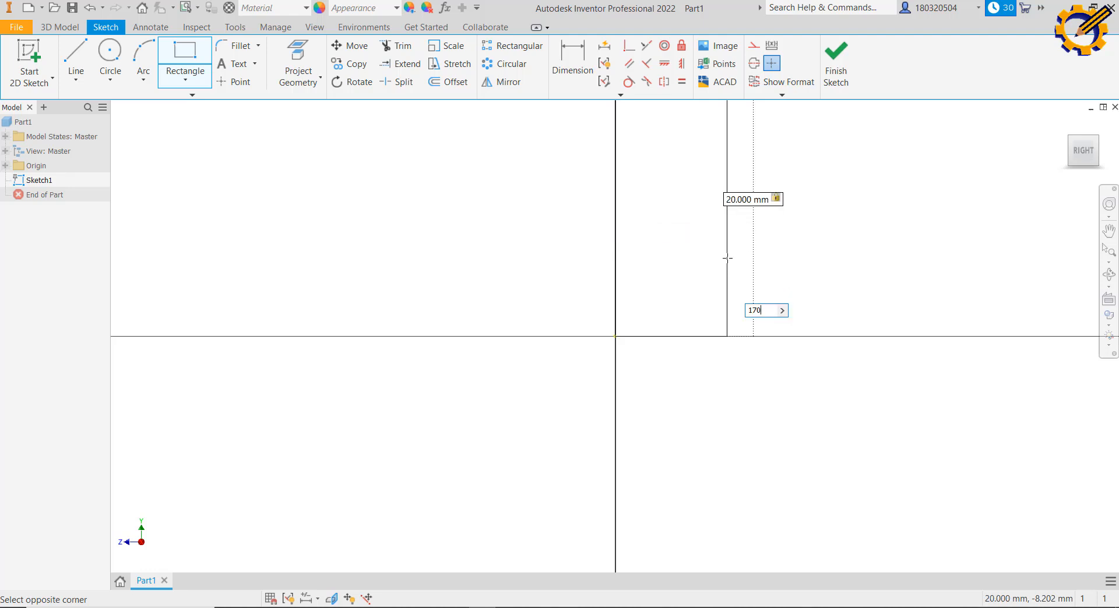
type("0")
key("Return")
scroll(731, 259, "down", 1)
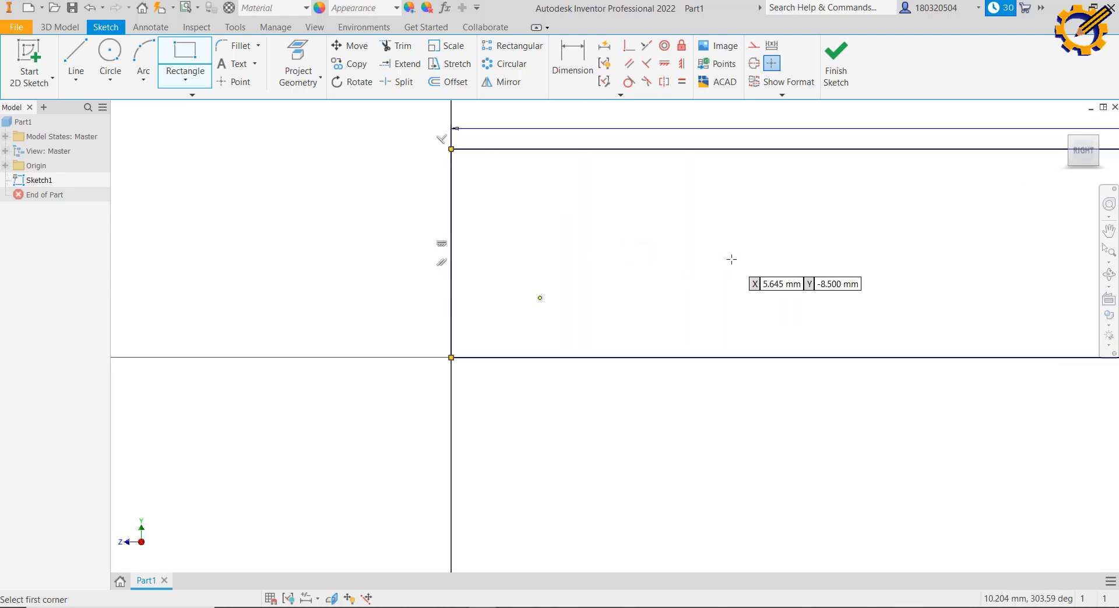
scroll(731, 259, "down", 5)
scroll(731, 260, "up", 3)
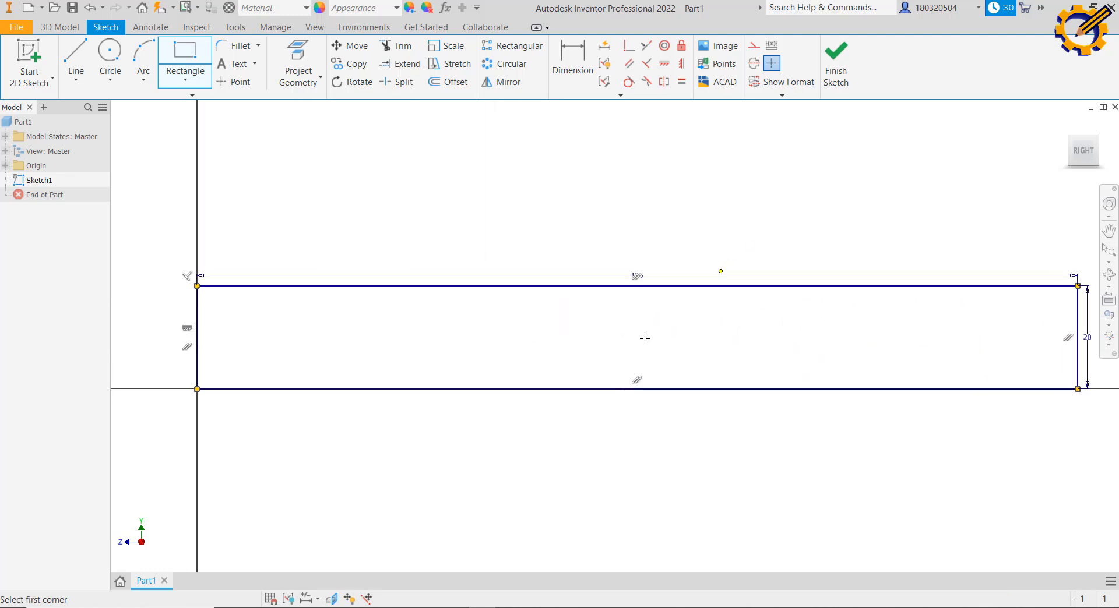
scroll(644, 338, "down", 4)
scroll(674, 274, "down", 2)
middle_click_drag(674, 274, 555, 345)
scroll(557, 341, "down", 3)
scroll(560, 331, "up", 4)
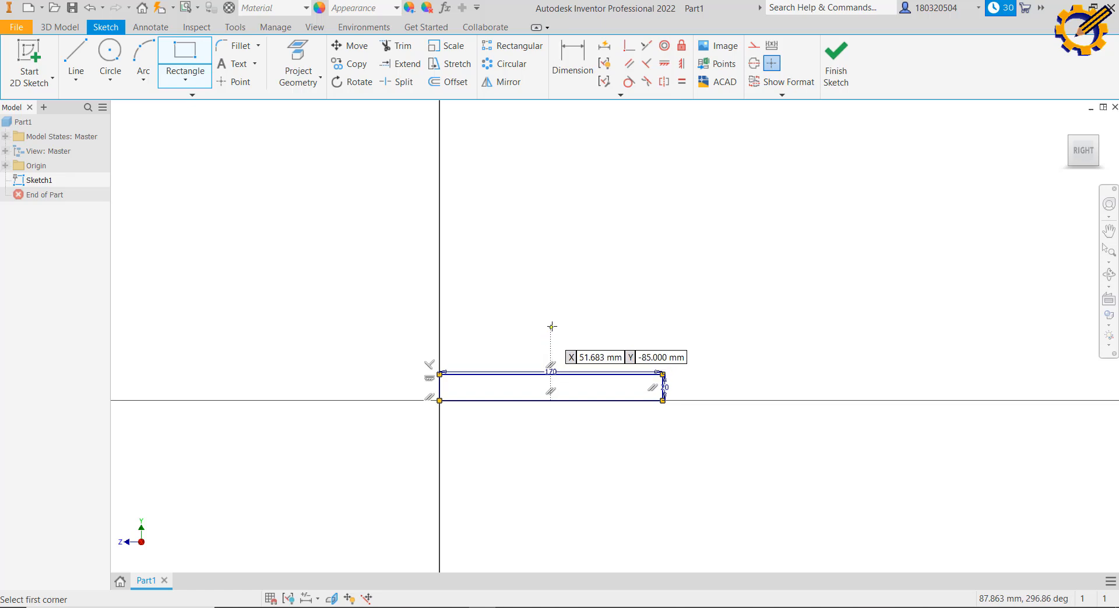
key("Escape")
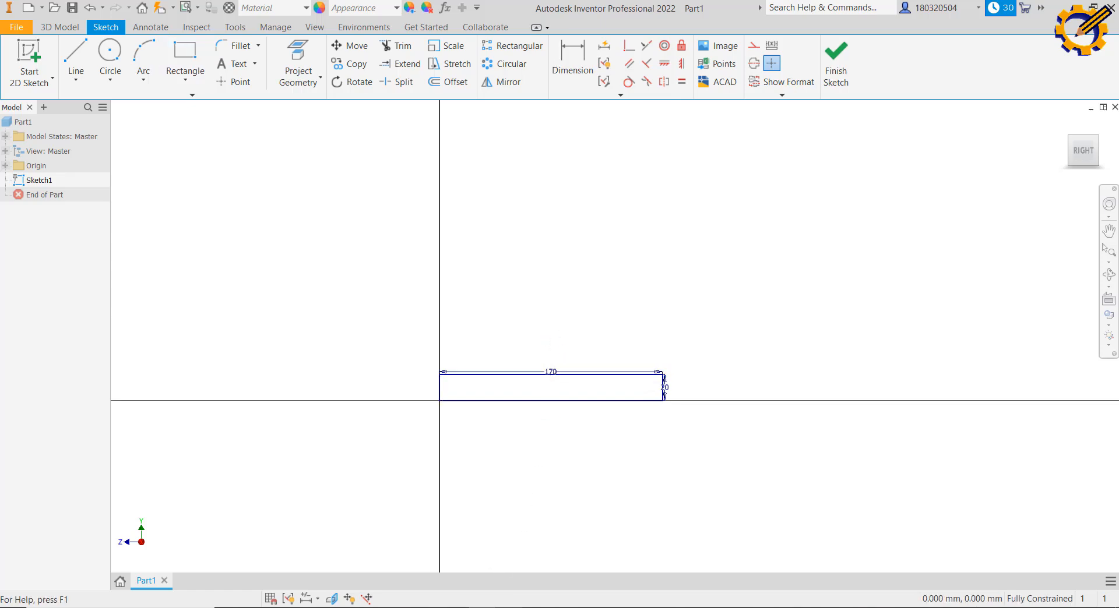
Consult the reference drawing and sketch an 80 mm diameter circle above the left end of the base rectangle
key("alt+Tab")
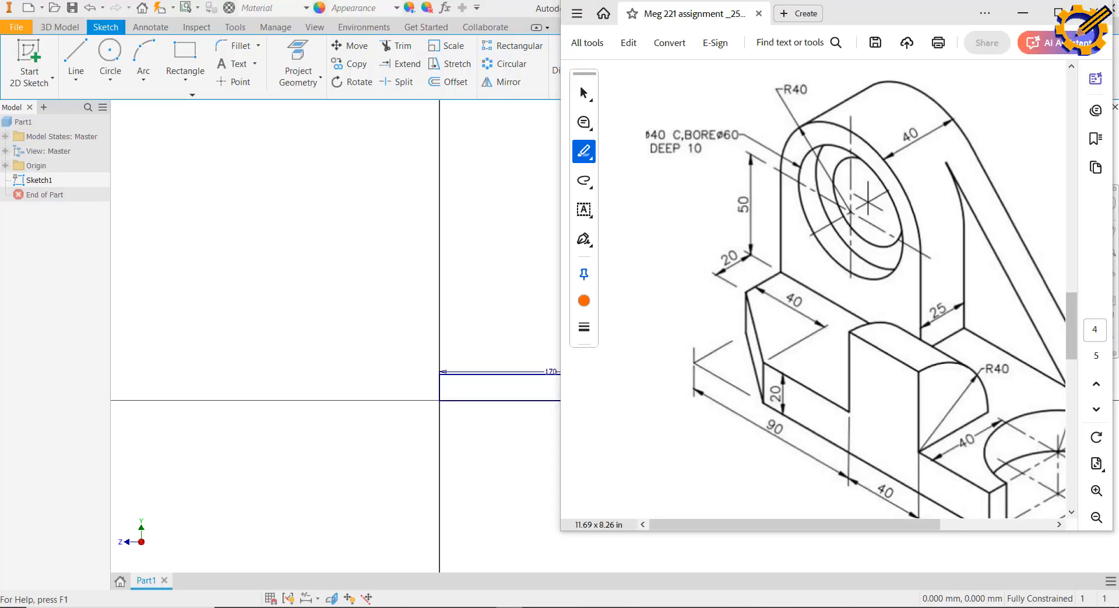
left_click(1044, 16)
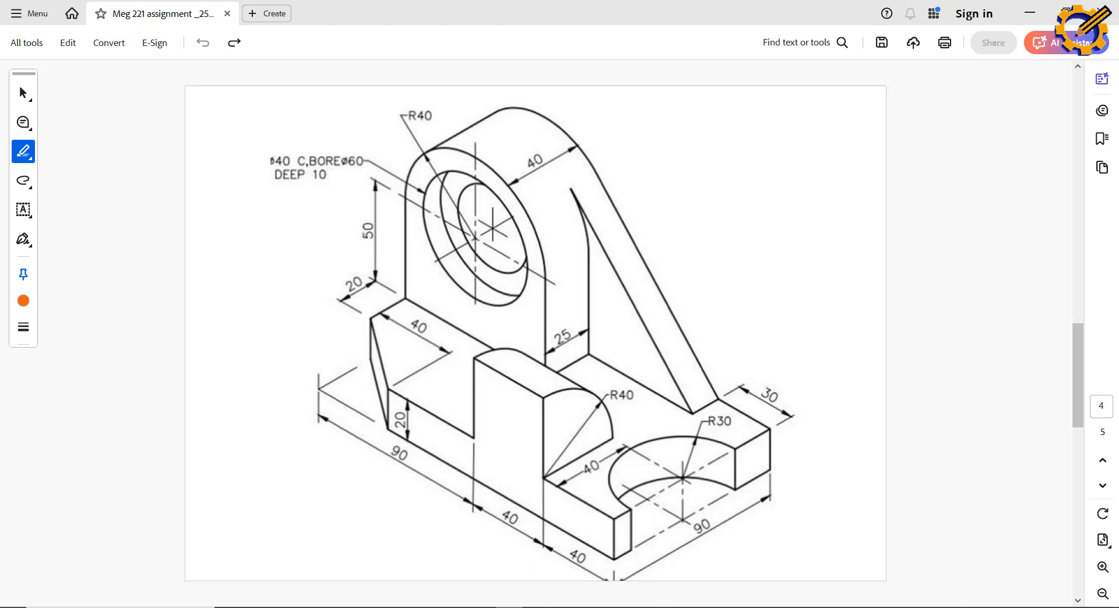
left_click(483, 607)
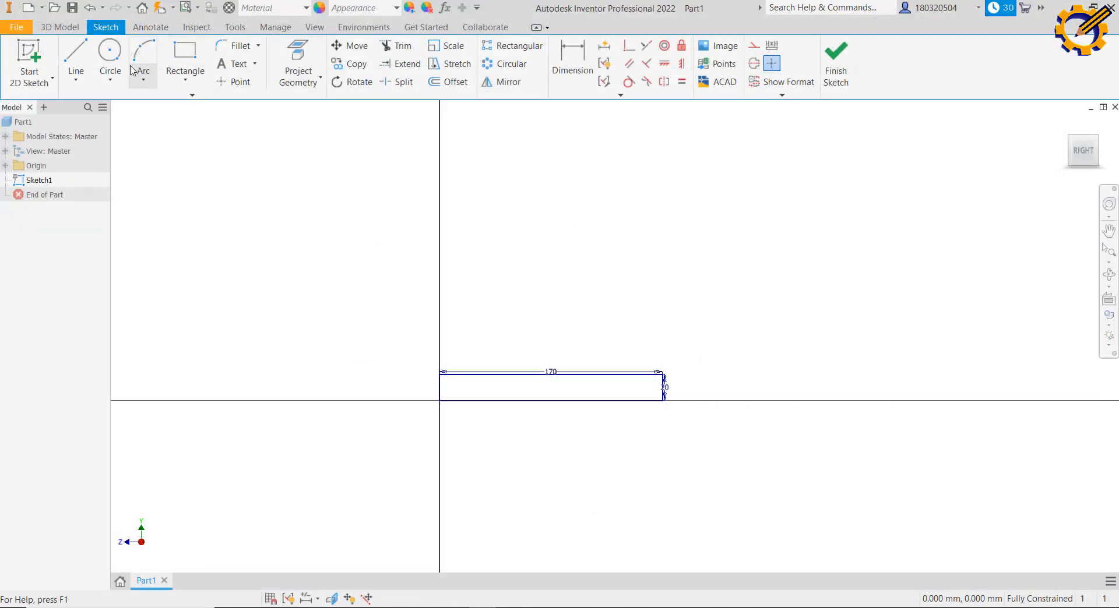
left_click(109, 58)
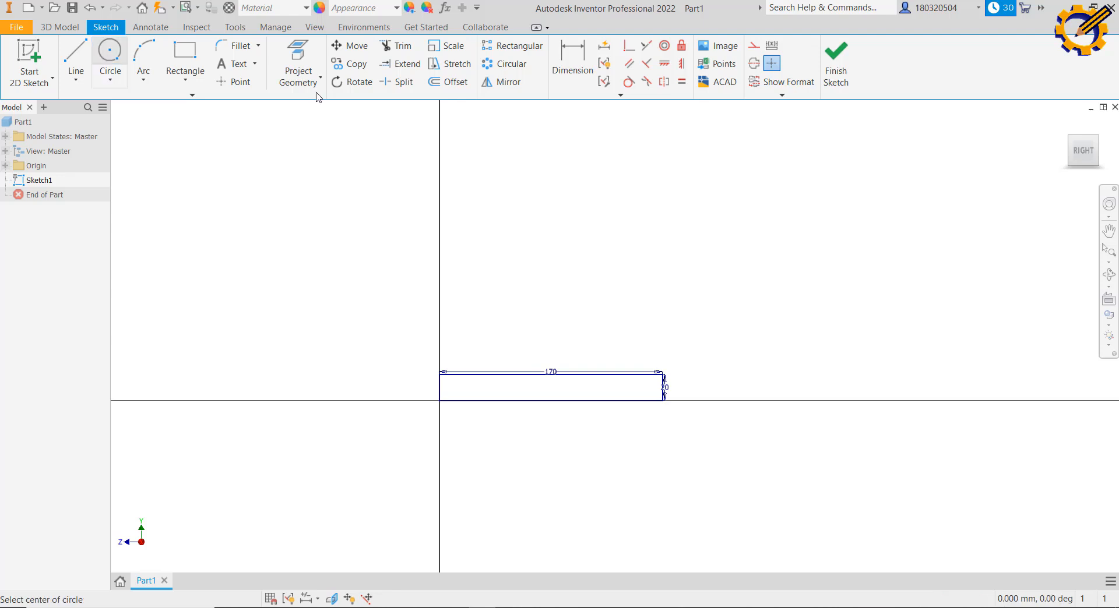
left_click(484, 185)
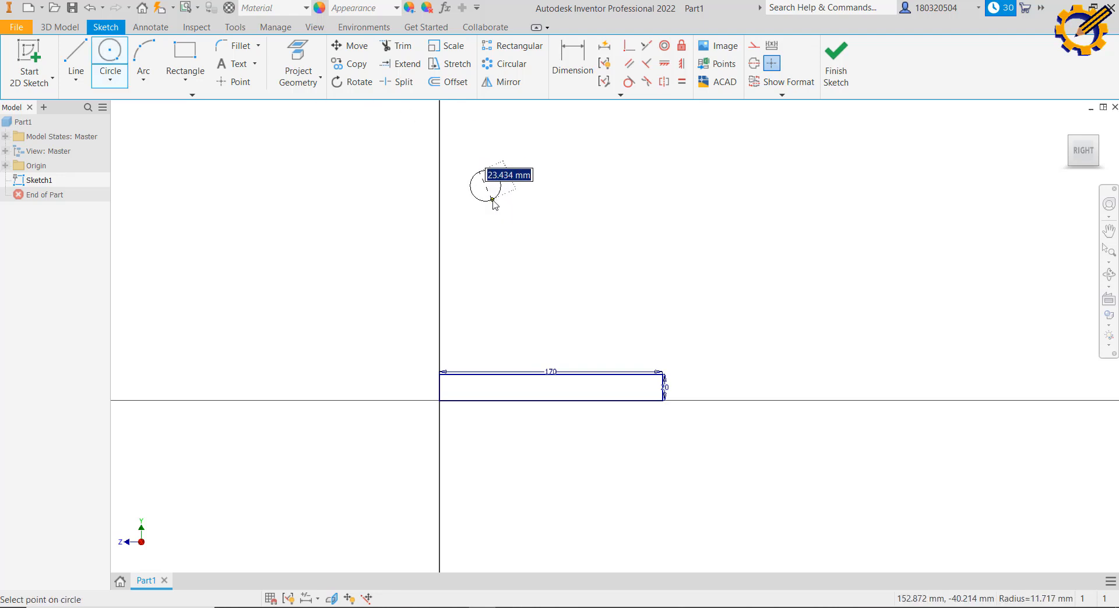
type("80")
key("Return")
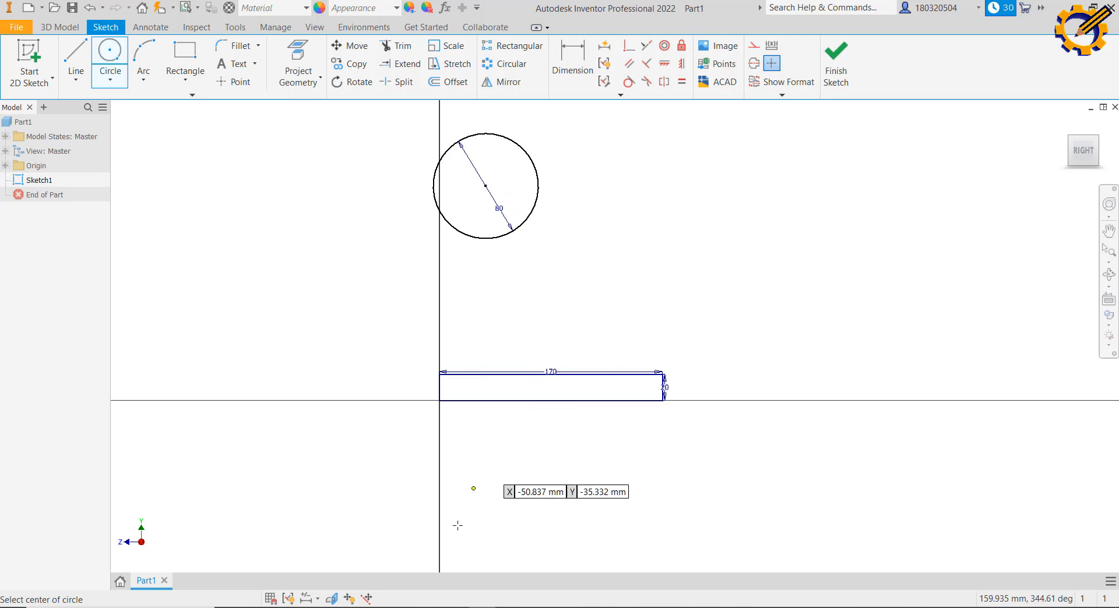
Add two circles concentric with the 80 mm circle, with diameters of 60 mm and 40 mm
left_click(508, 607)
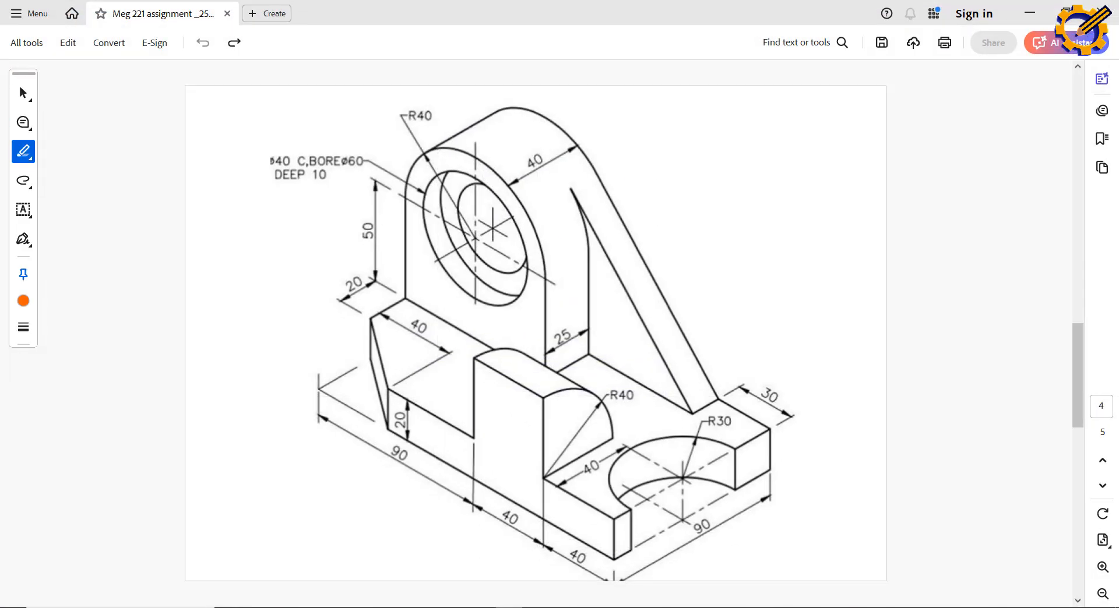
left_click(509, 607)
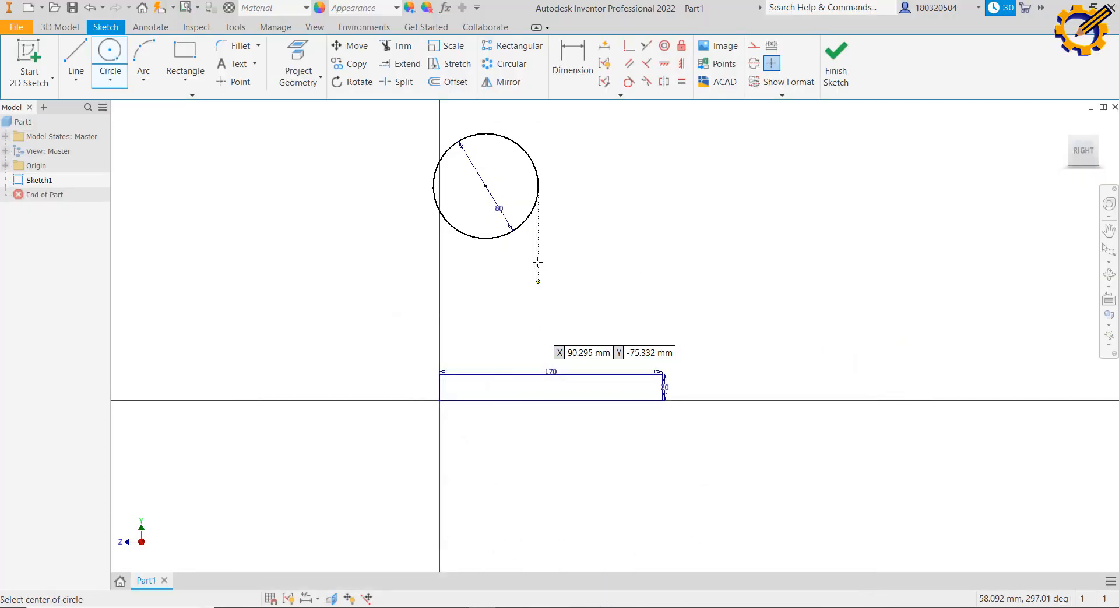
left_click(484, 186)
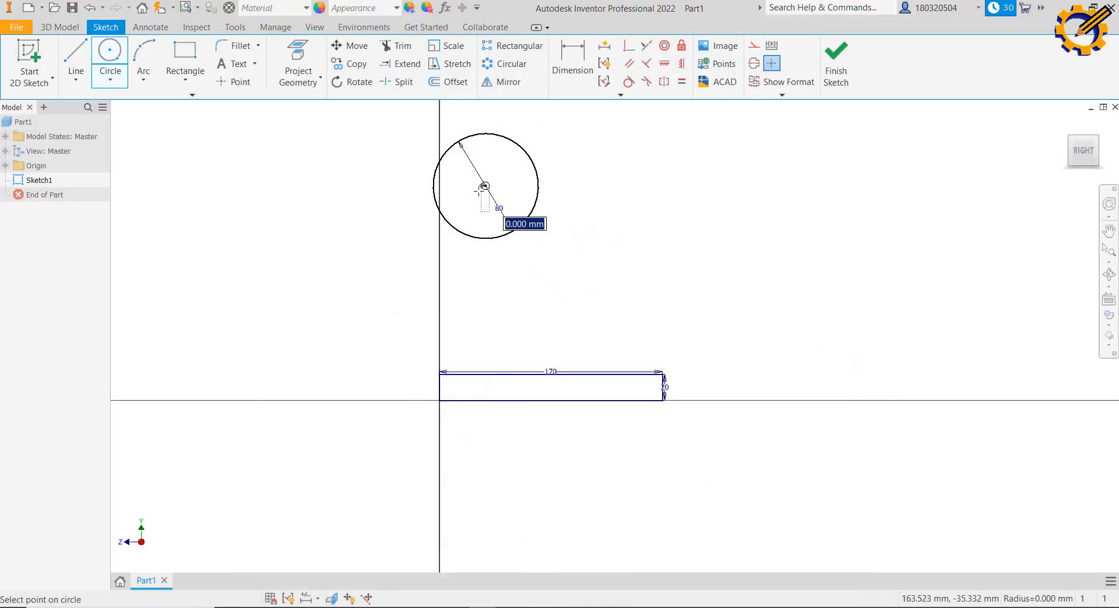
type("60")
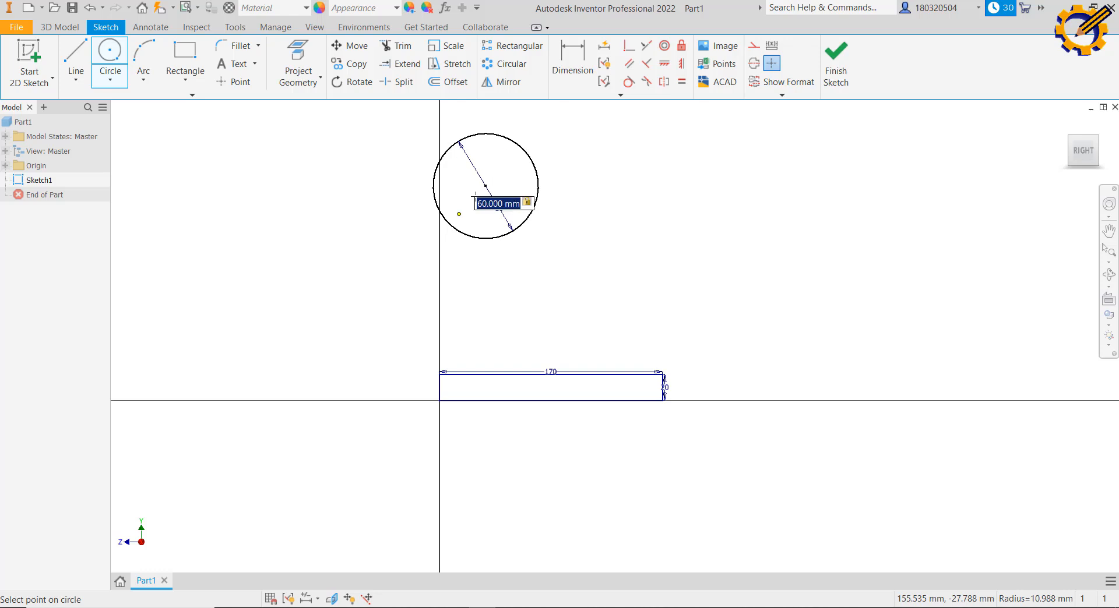
key("Return")
left_click(486, 186)
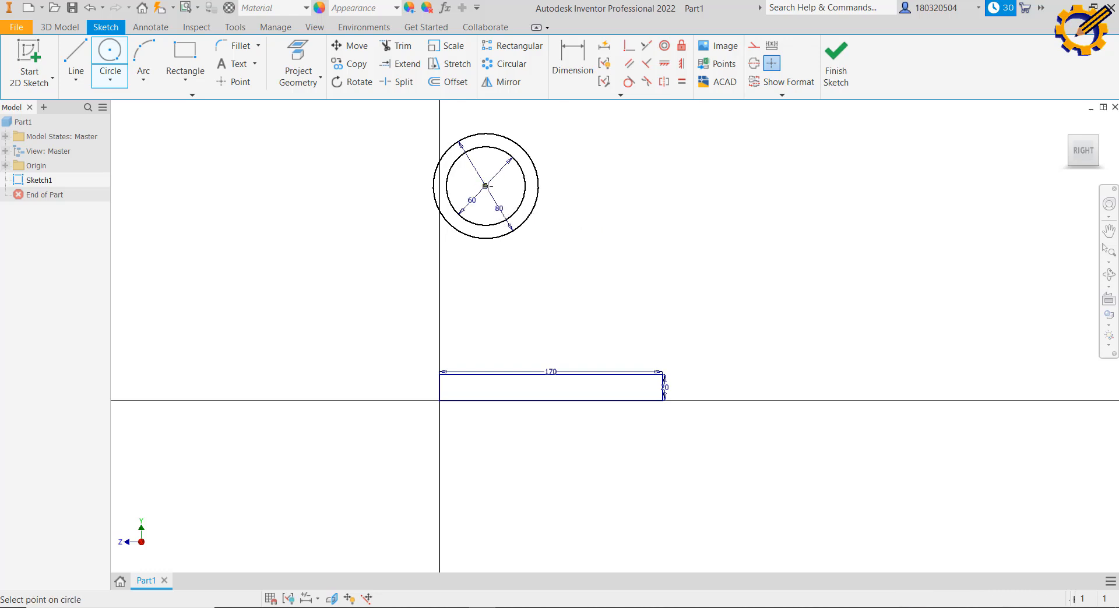
type("40")
key("Return")
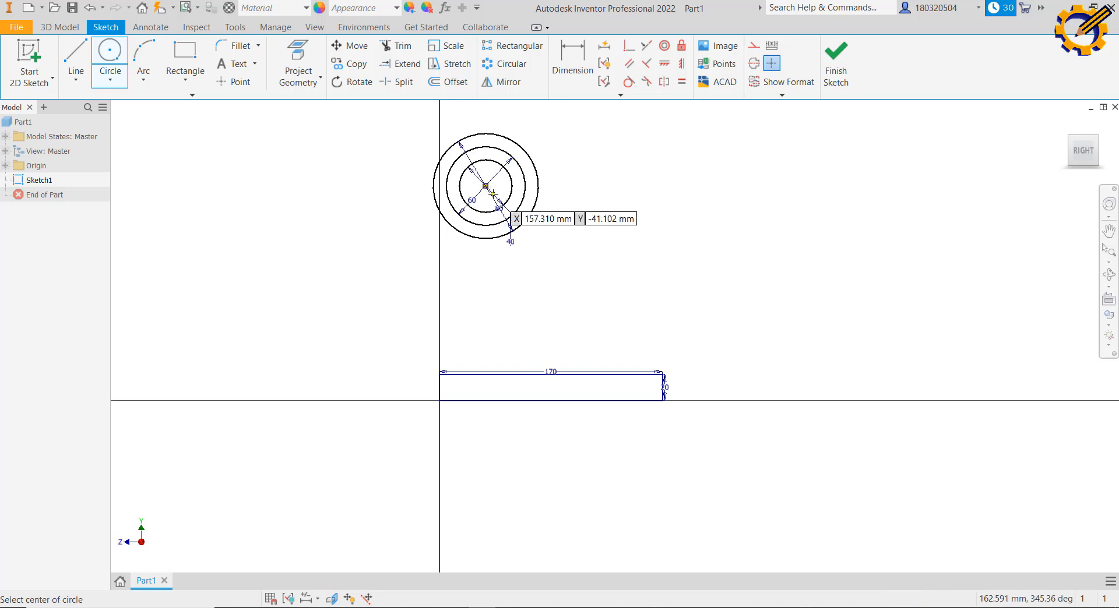
Make the outermost circle tangent to the base rectangle's left edge
left_click(628, 83)
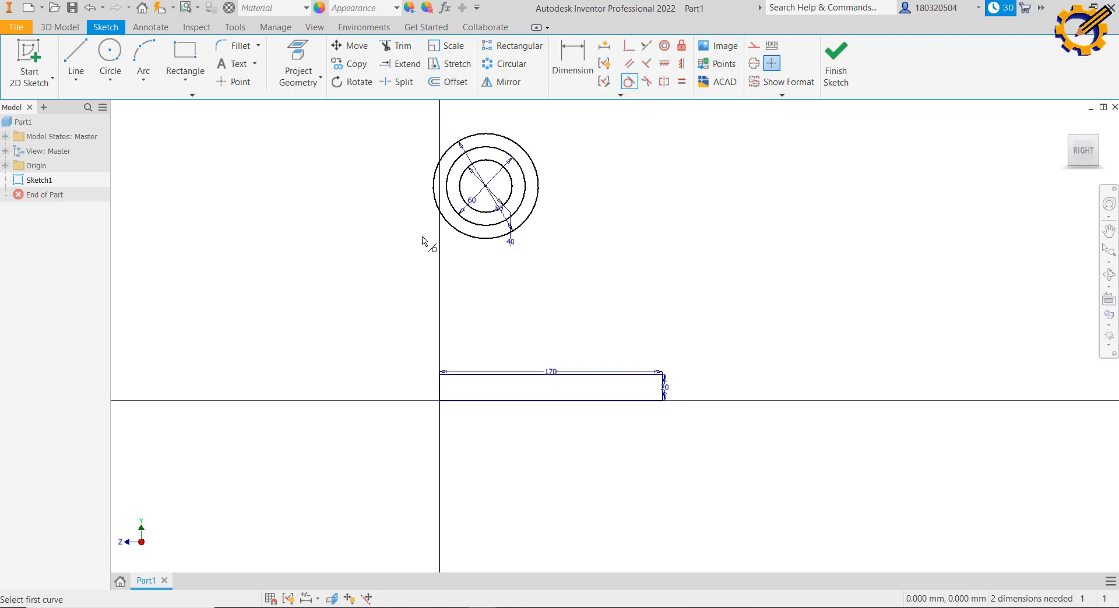
left_click(430, 199)
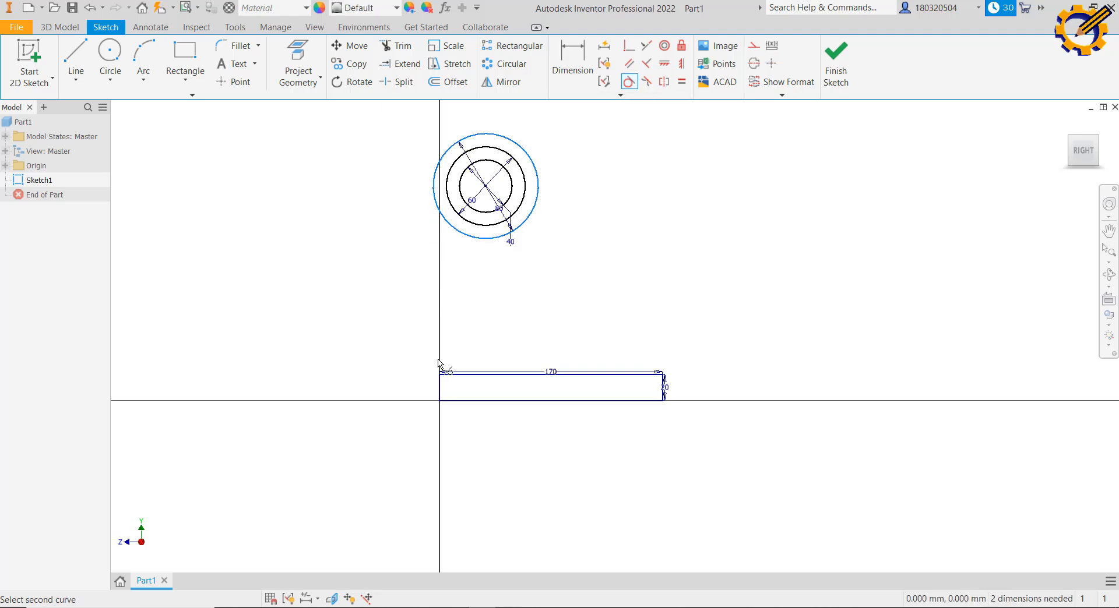
left_click(439, 388)
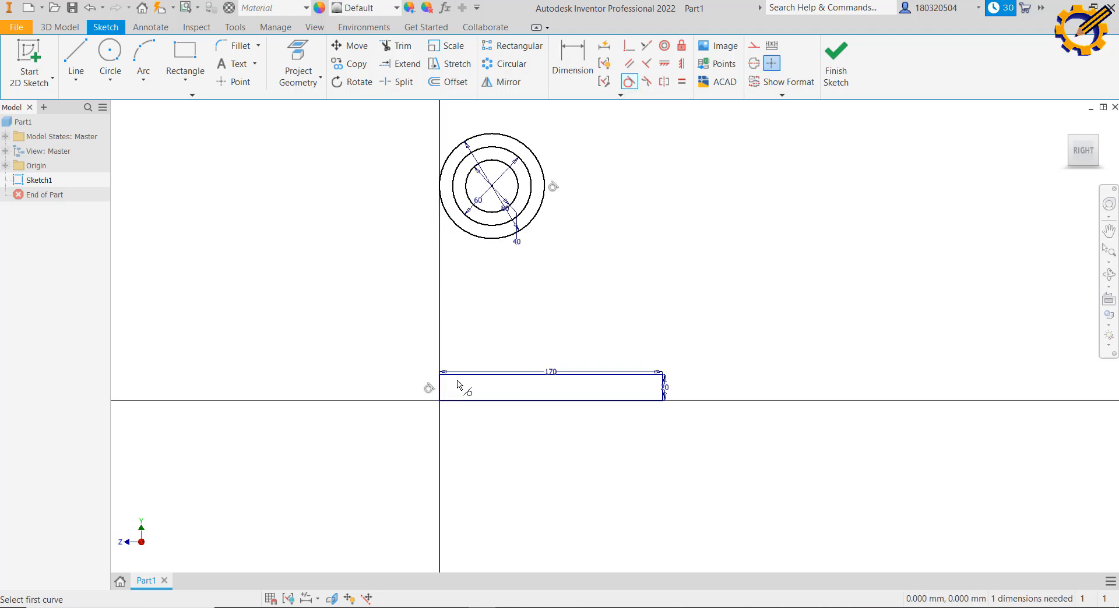
Consult the reference drawing and dimension the circles' centre 50 mm above the base rectangle's top edge
left_click(511, 607)
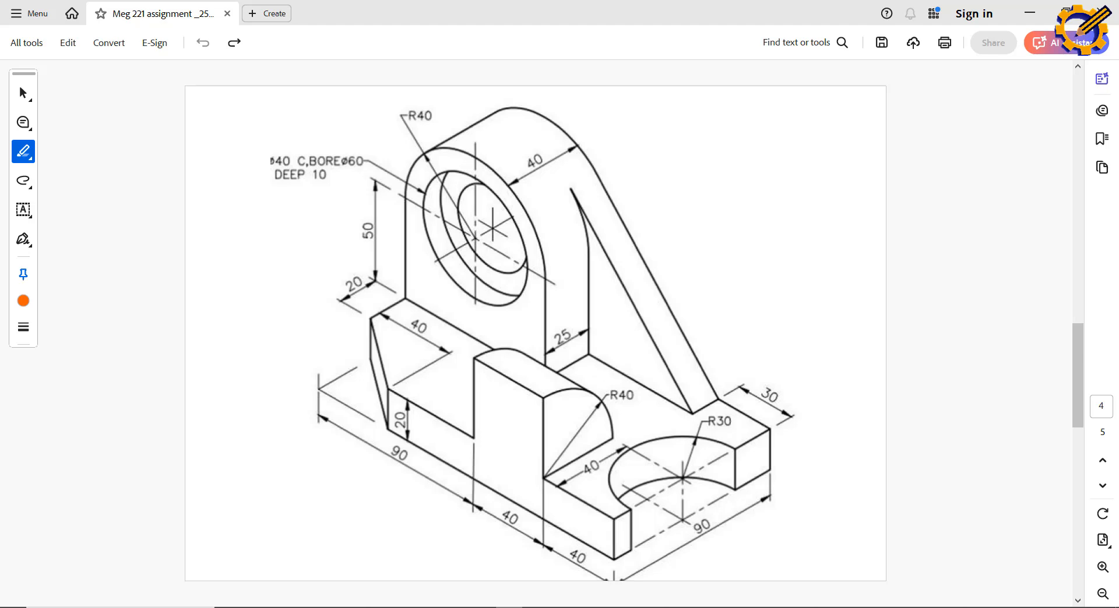
left_click(512, 606)
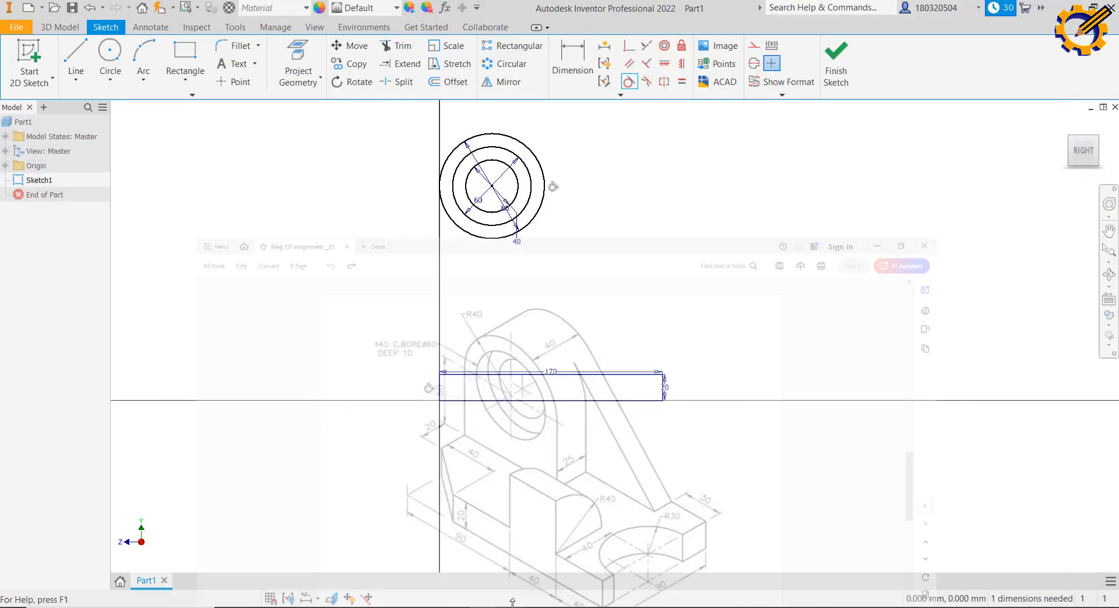
left_click(568, 74)
left_click(493, 186)
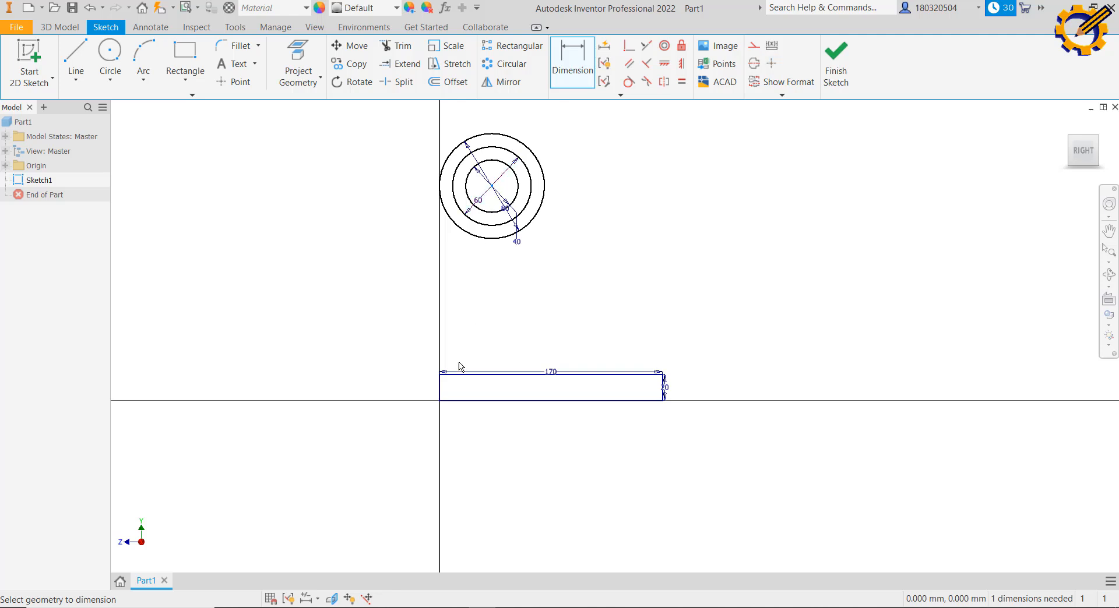
left_click(451, 375)
left_click(400, 350)
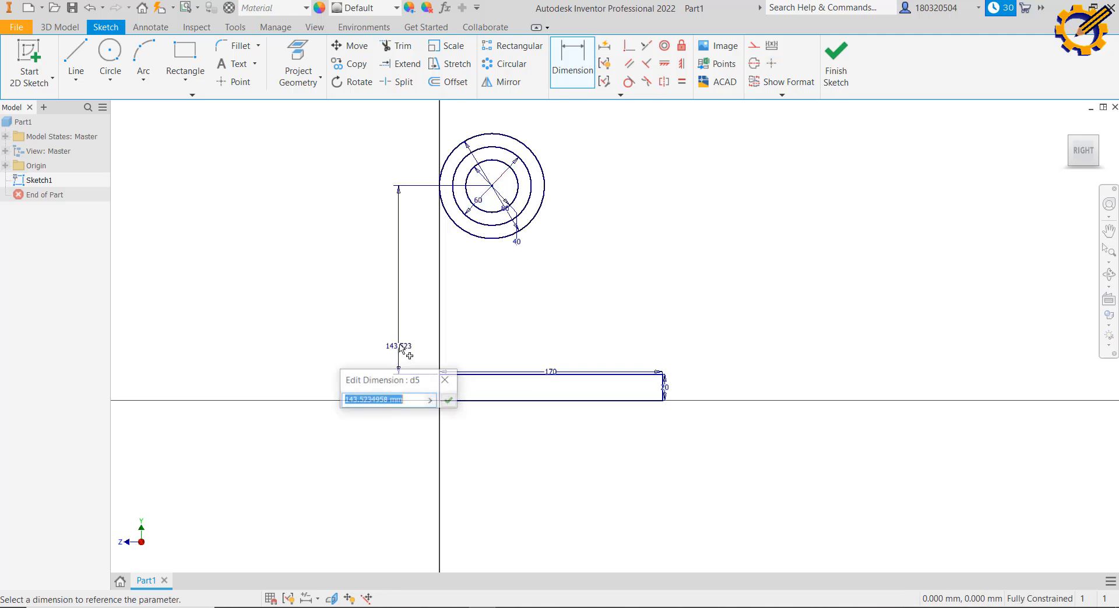
type("50")
key("Return")
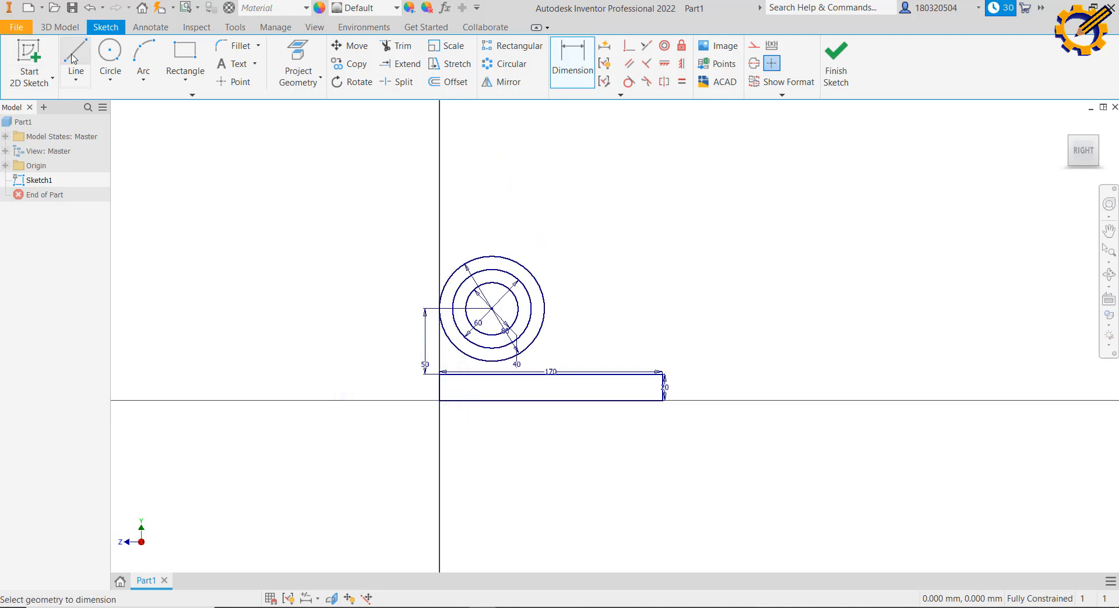
left_click(74, 58)
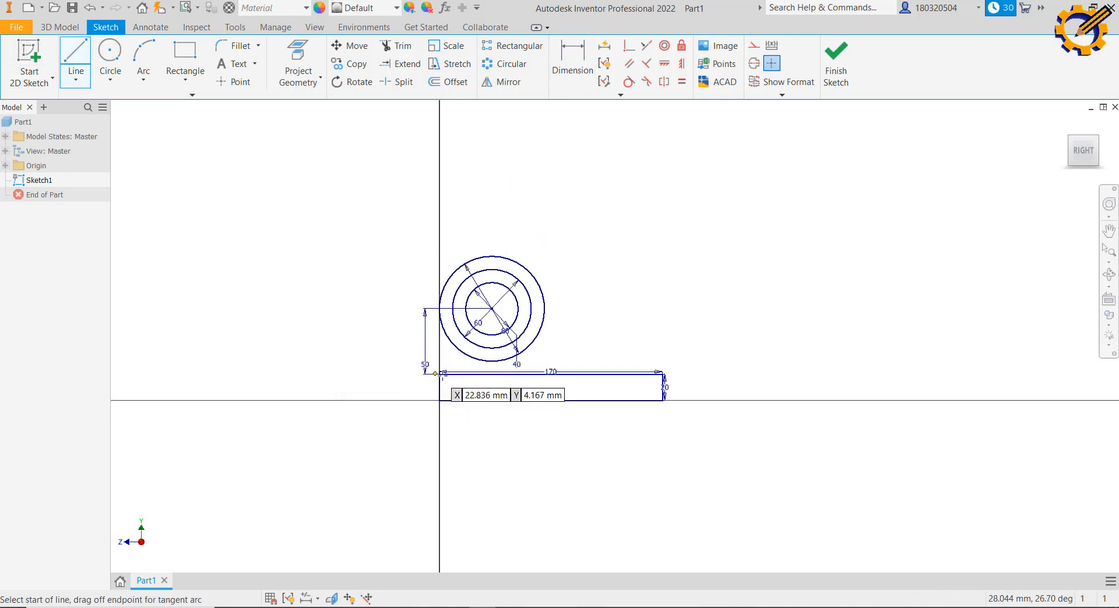
left_click(443, 374)
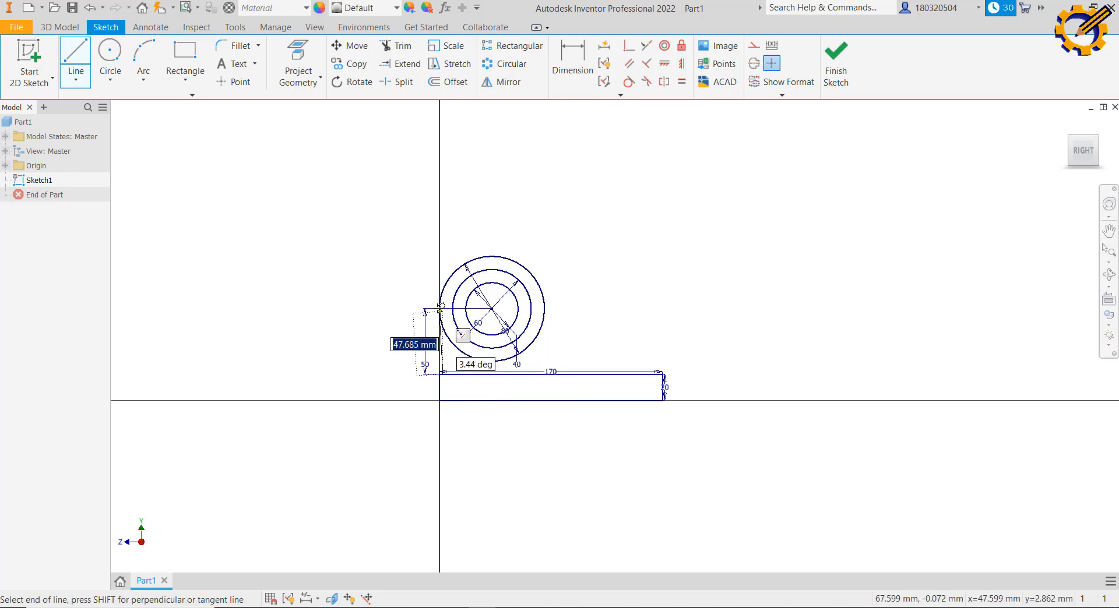
left_click(438, 310)
scroll(447, 382, "up", 5)
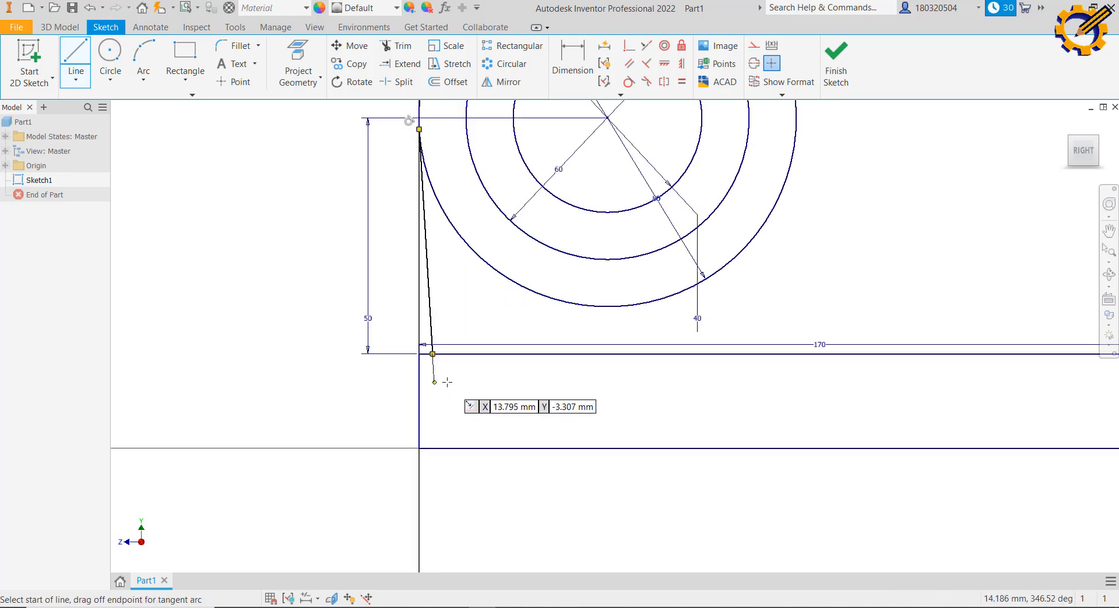
key("Escape")
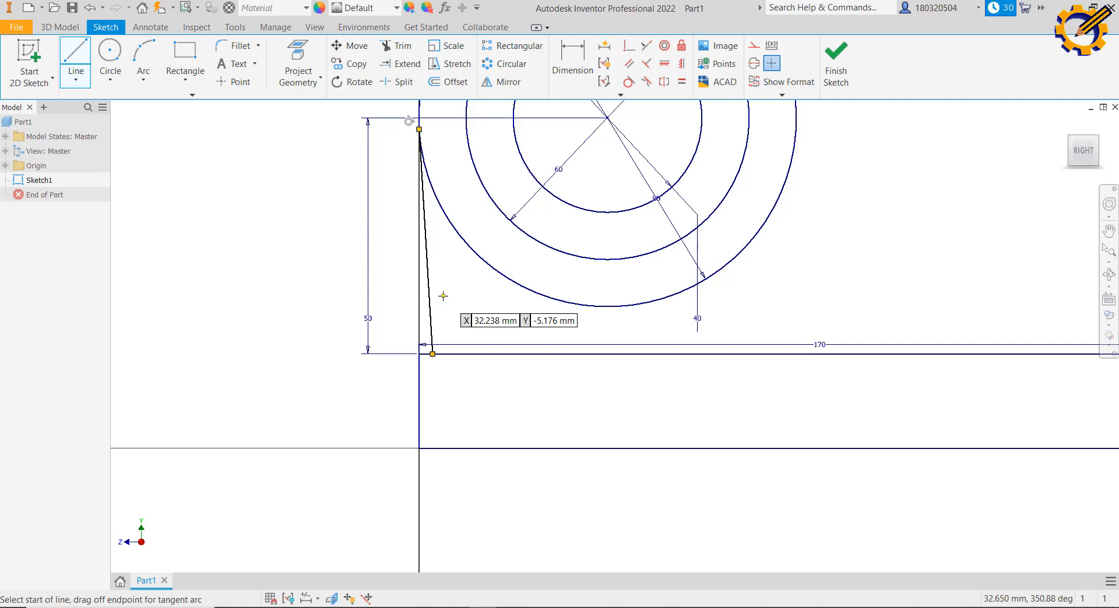
key("ctrl+z")
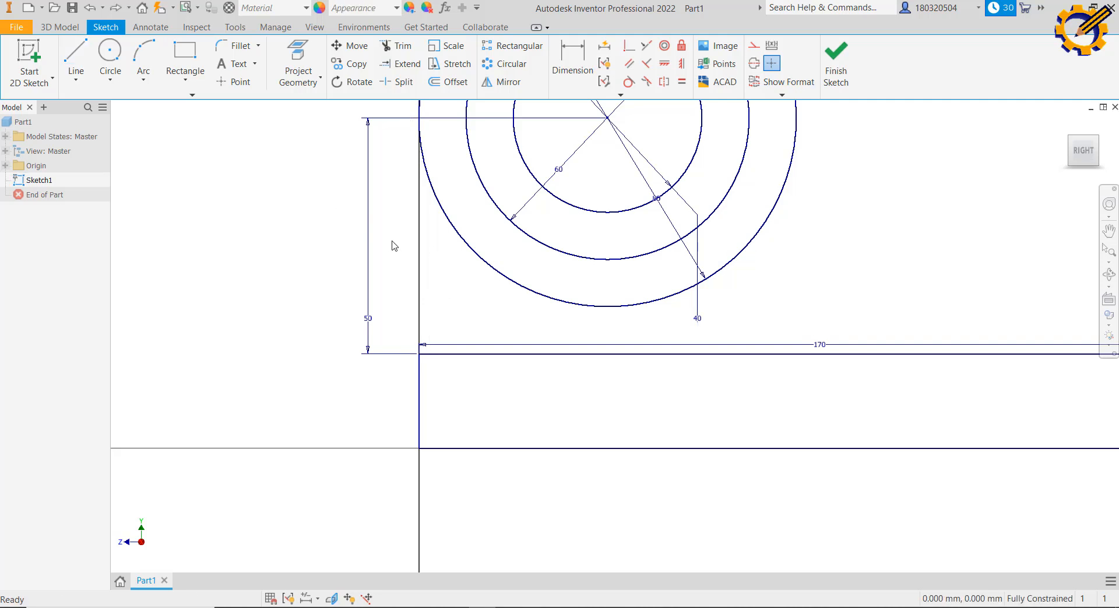
Draw a vertical line from the outermost circle's left tangent point down to the base rectangle's top-left corner
left_click(75, 55)
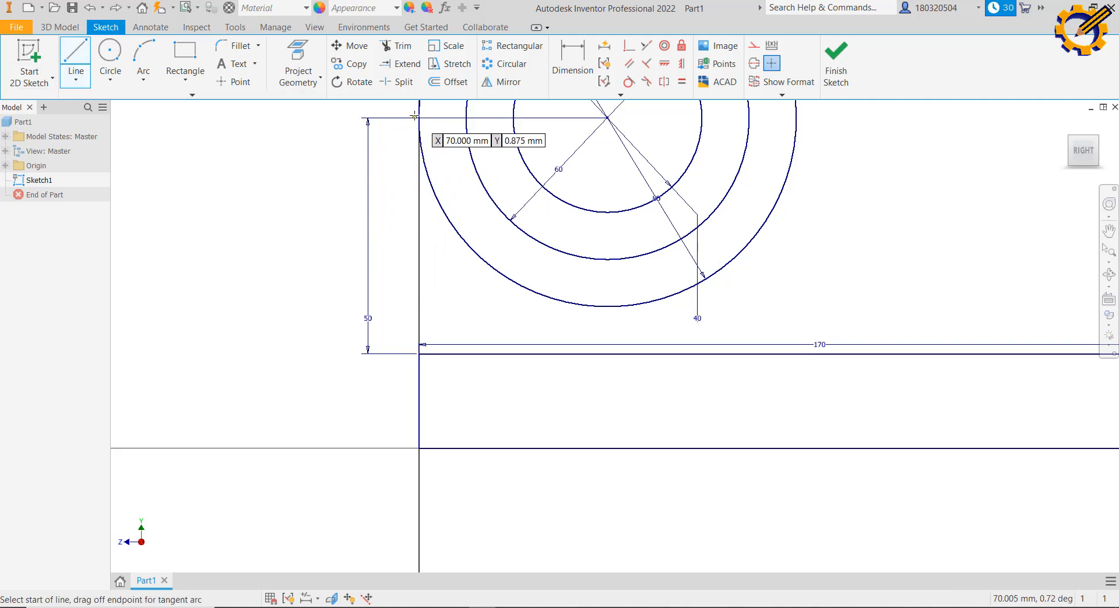
left_click(418, 116)
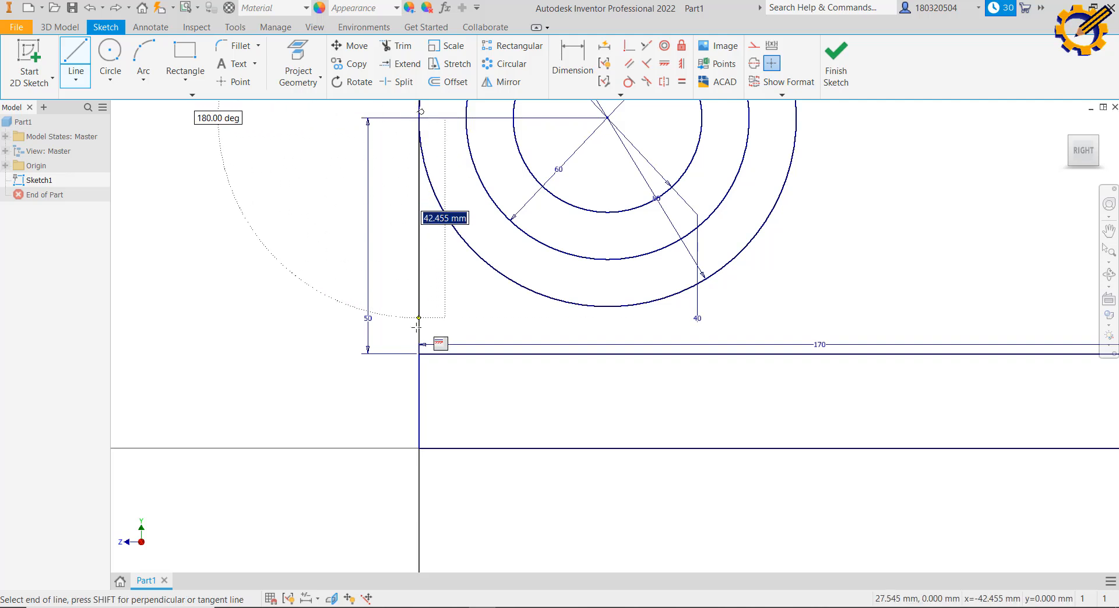
left_click(418, 353)
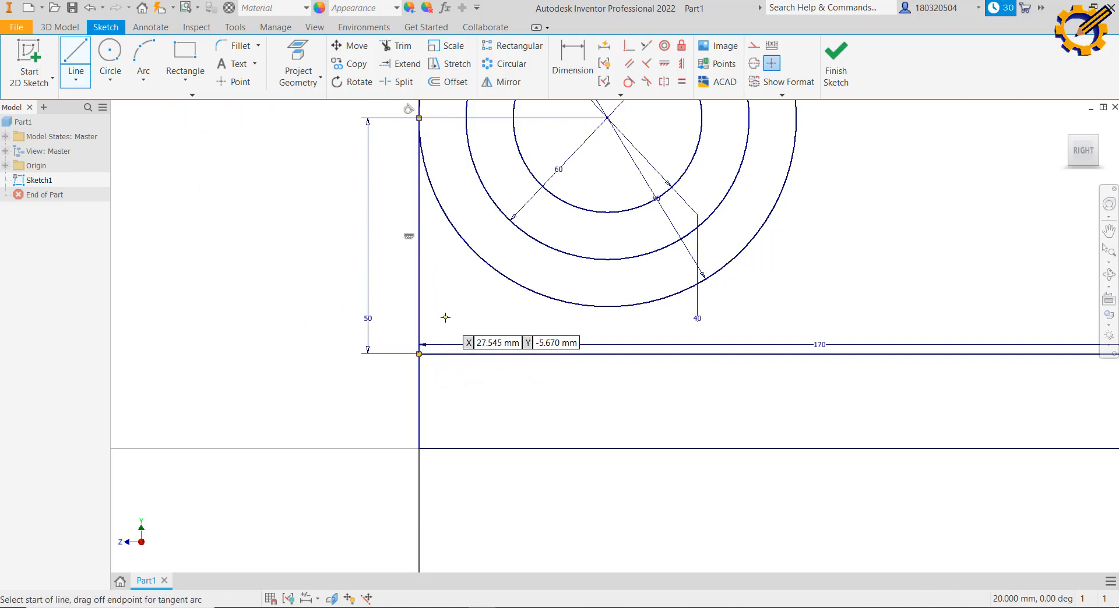
Sketch a three-line block on the base's top edge, about 23 mm high, with its right side about 44 mm from the base's right end
scroll(445, 317, "down", 3)
middle_click_drag(446, 318, 338, 413)
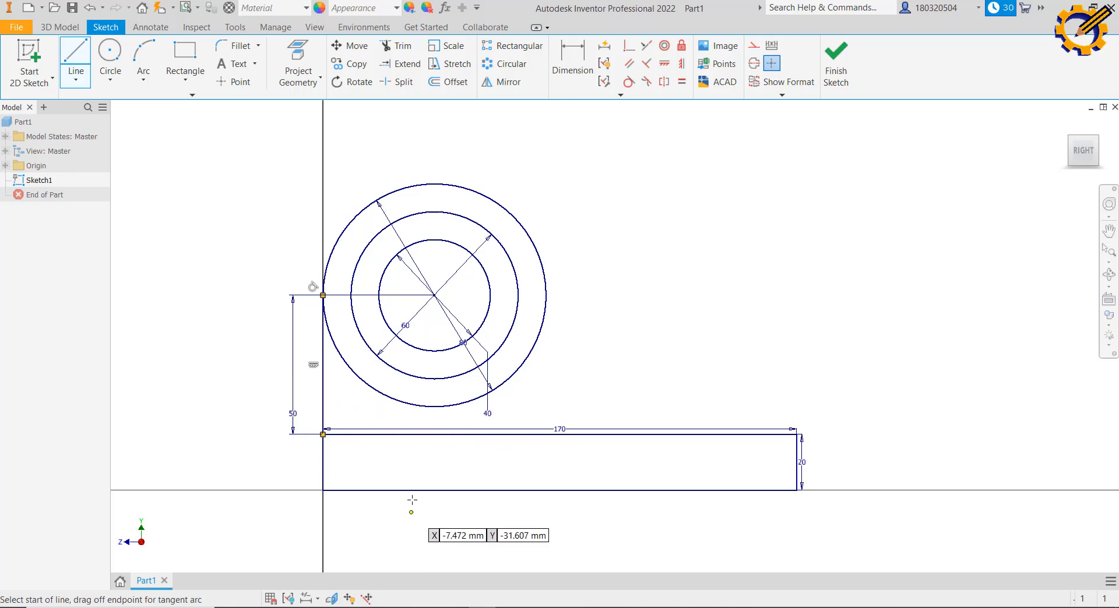
left_click(508, 607)
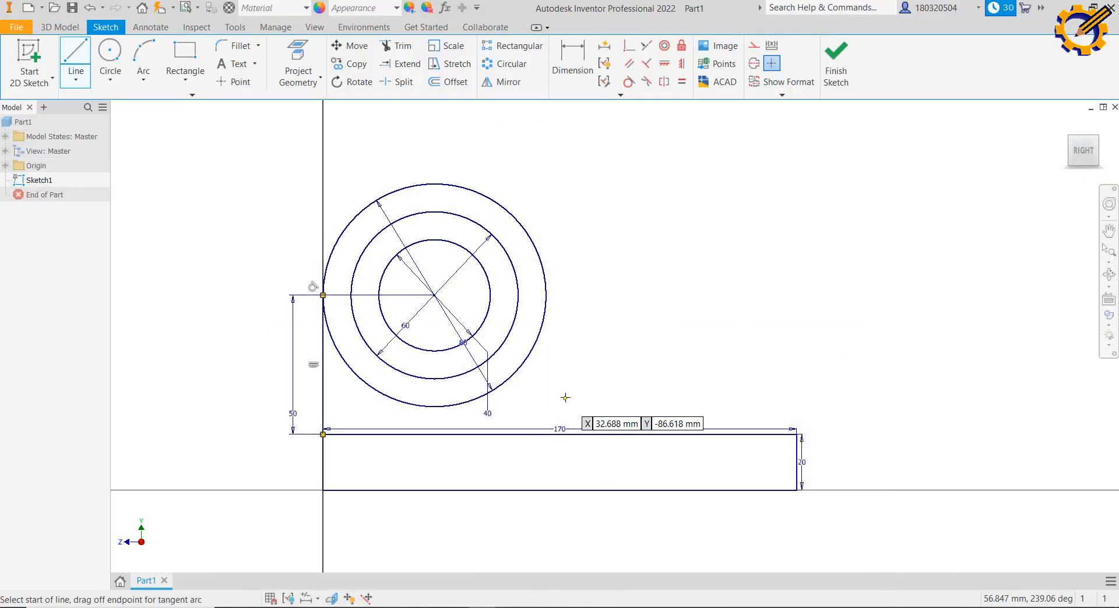
left_click(587, 434)
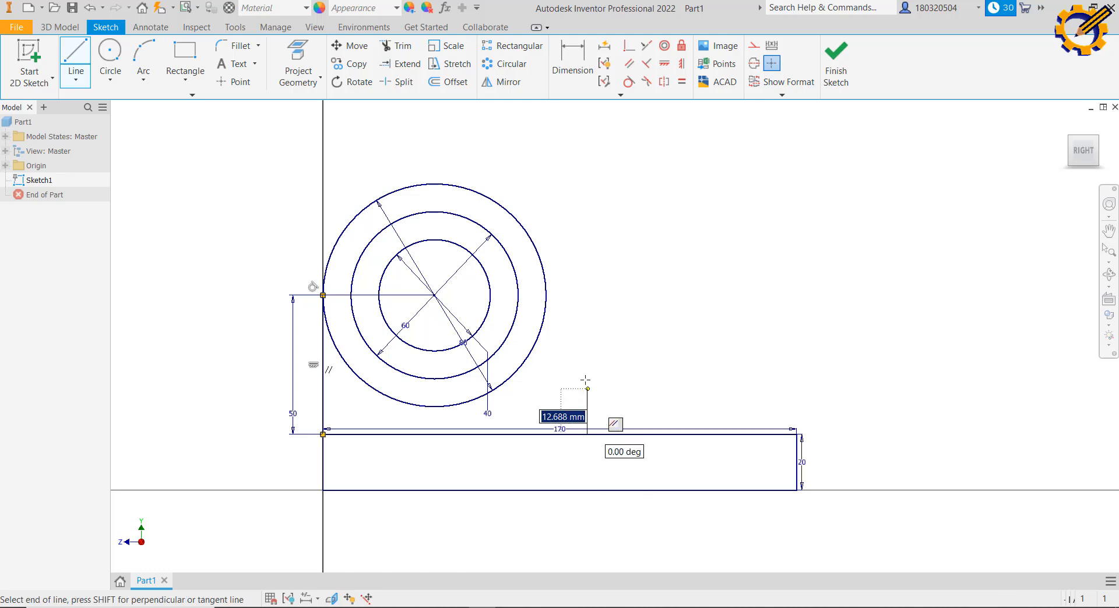
left_click(587, 368)
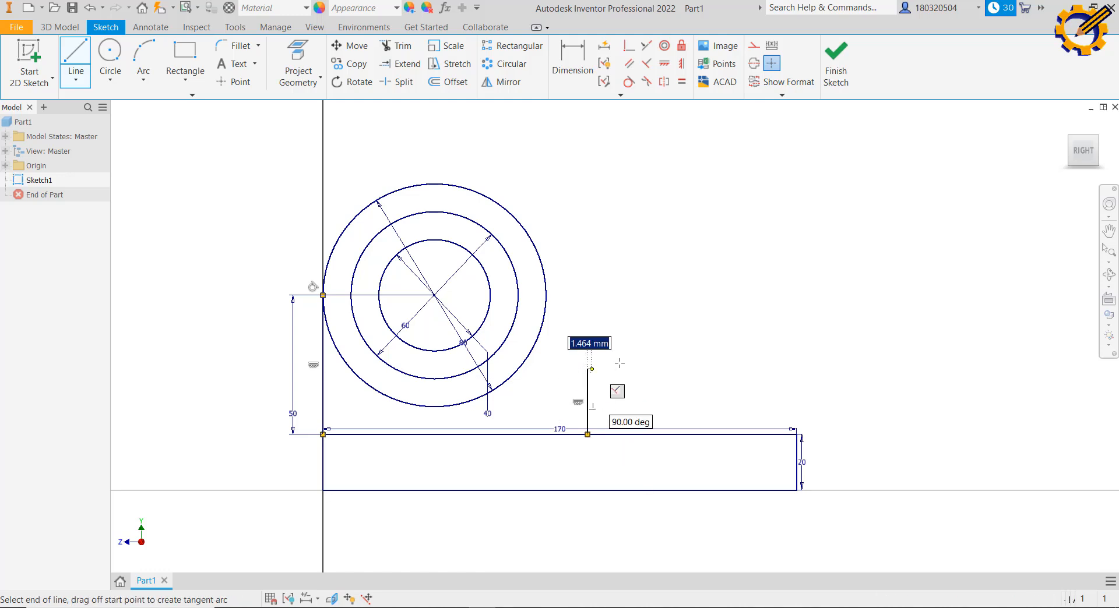
left_click(674, 369)
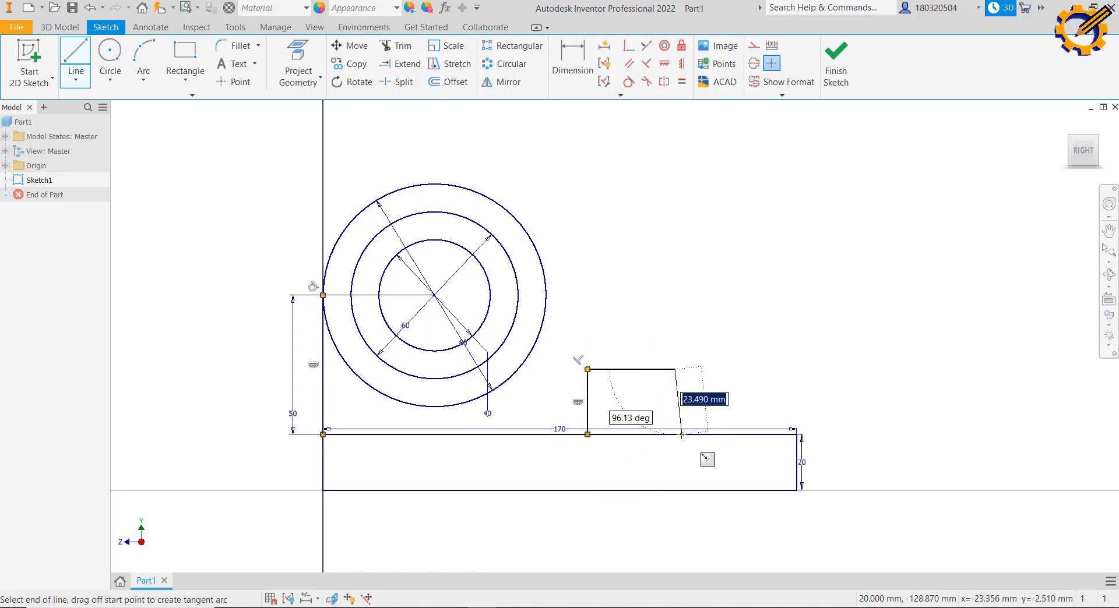
left_click(674, 434)
key("Escape")
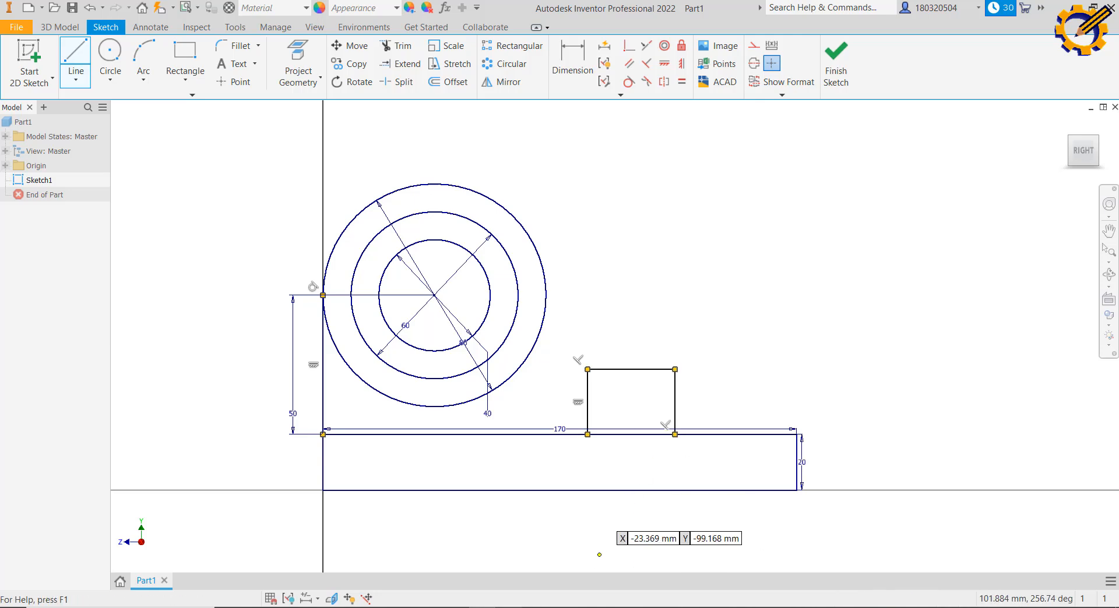
Consult the reference drawing and dimension the gap between the block's right side and the base's right end as 10 mm
left_click(512, 607)
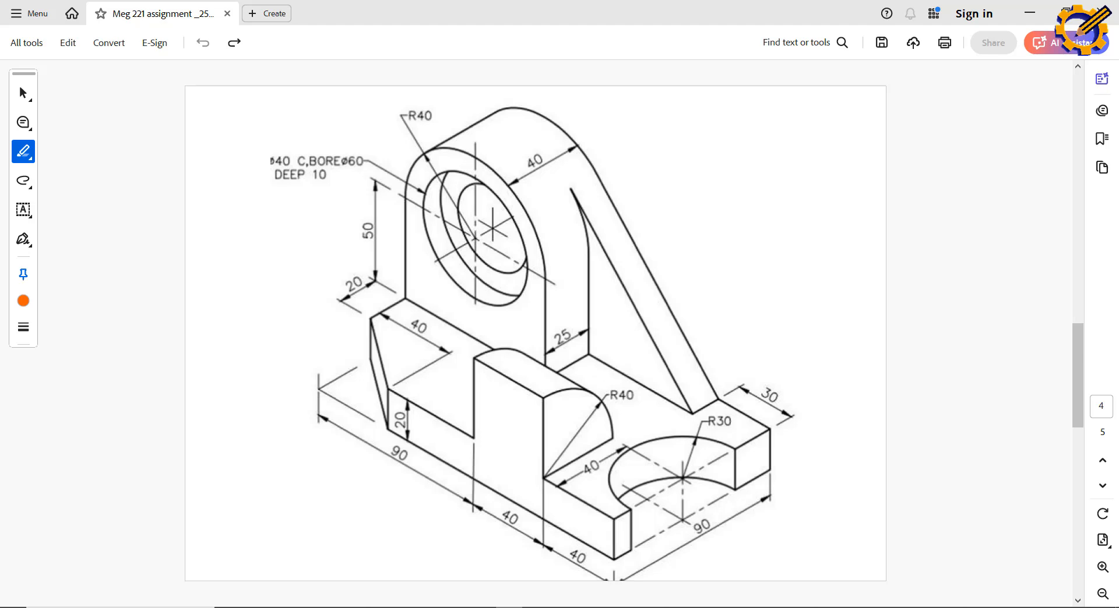
left_click(511, 607)
left_click(564, 71)
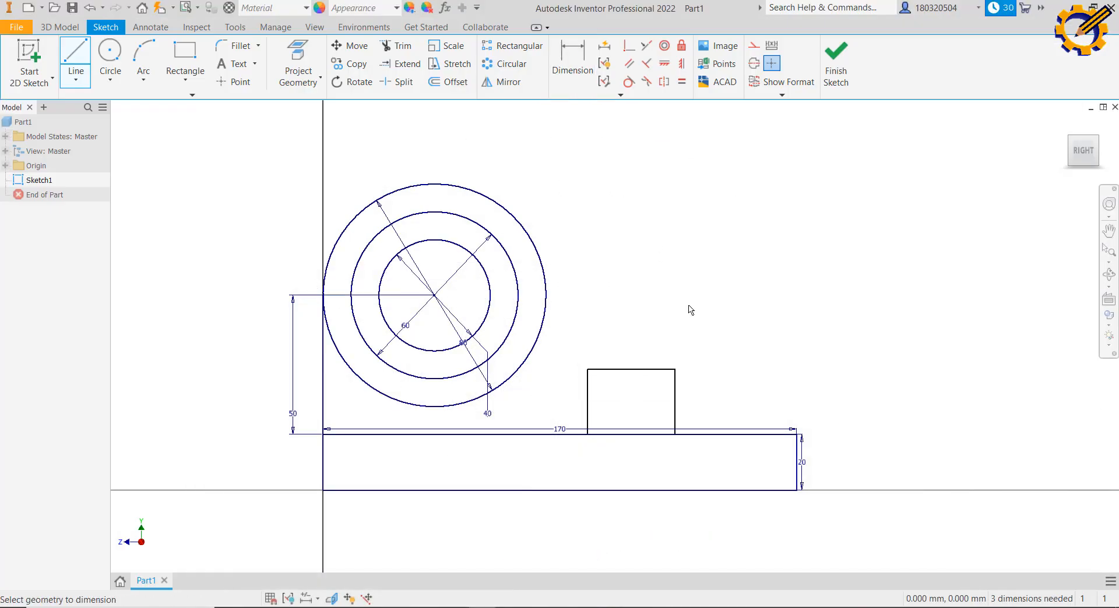
left_click(675, 434)
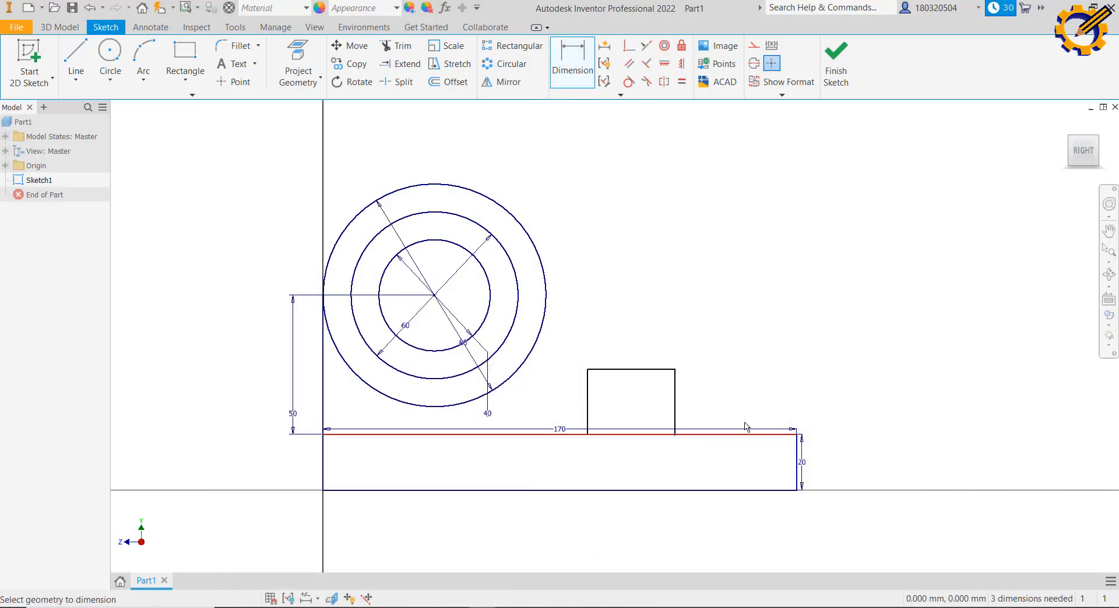
left_click(796, 434)
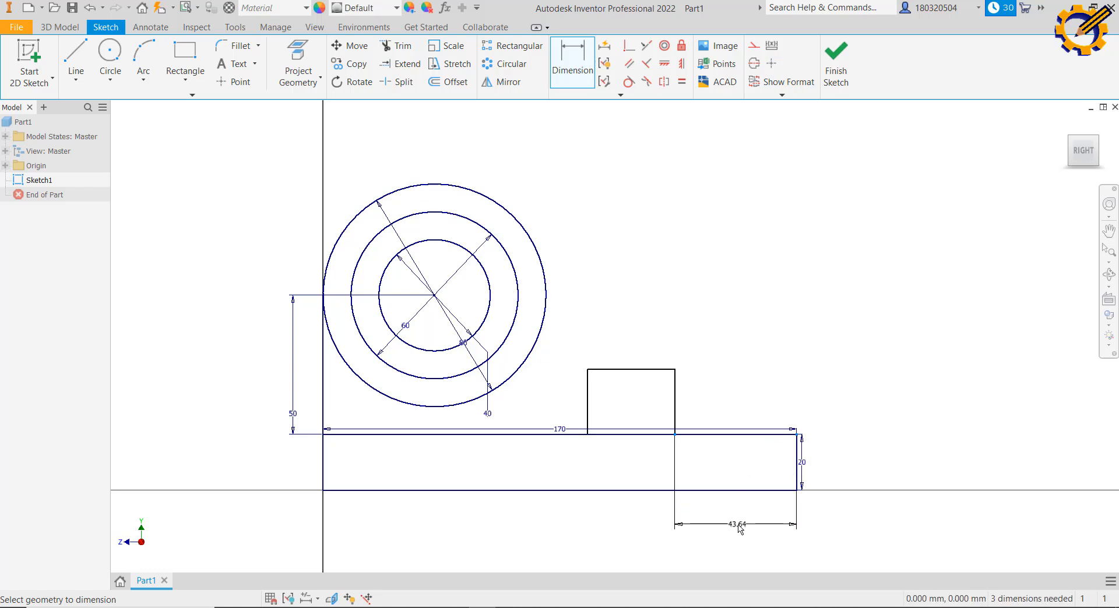
left_click(747, 527)
type("40")
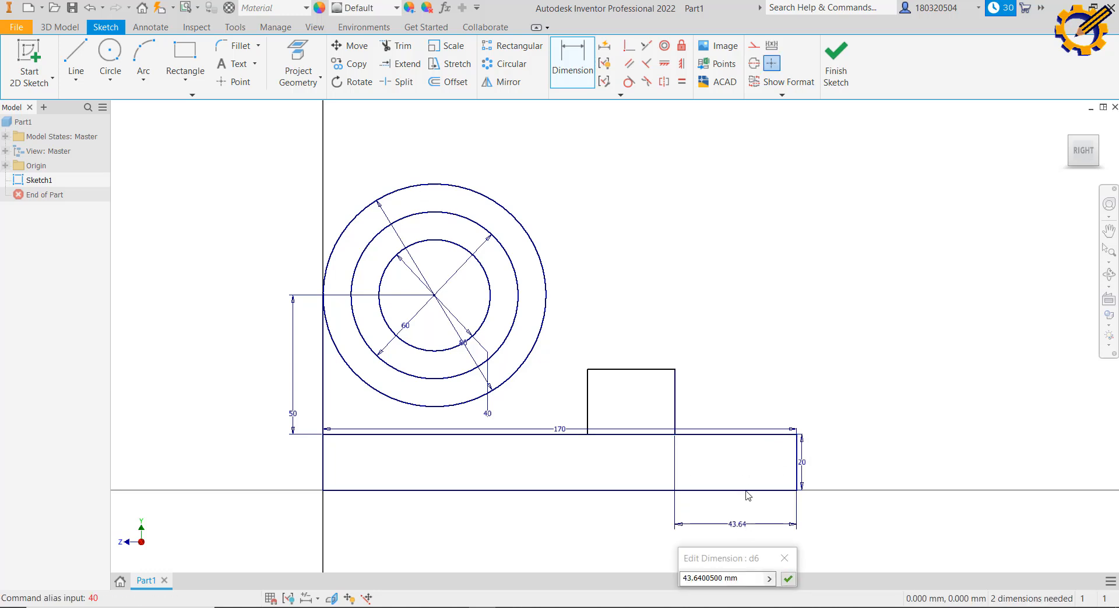
left_click(749, 579)
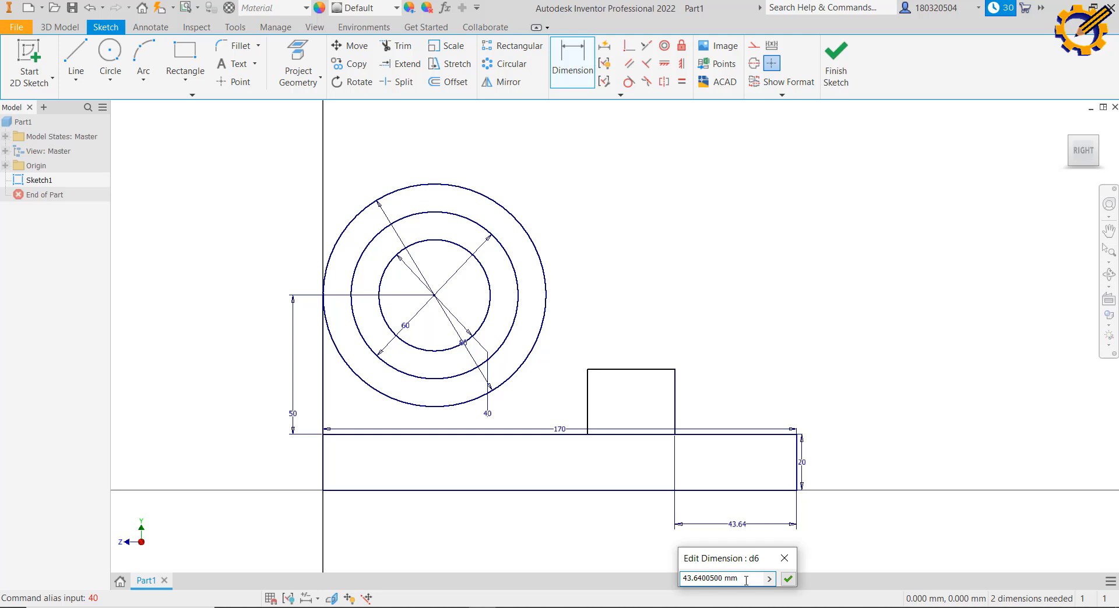
key("ctrl+a")
type("10")
key("Return")
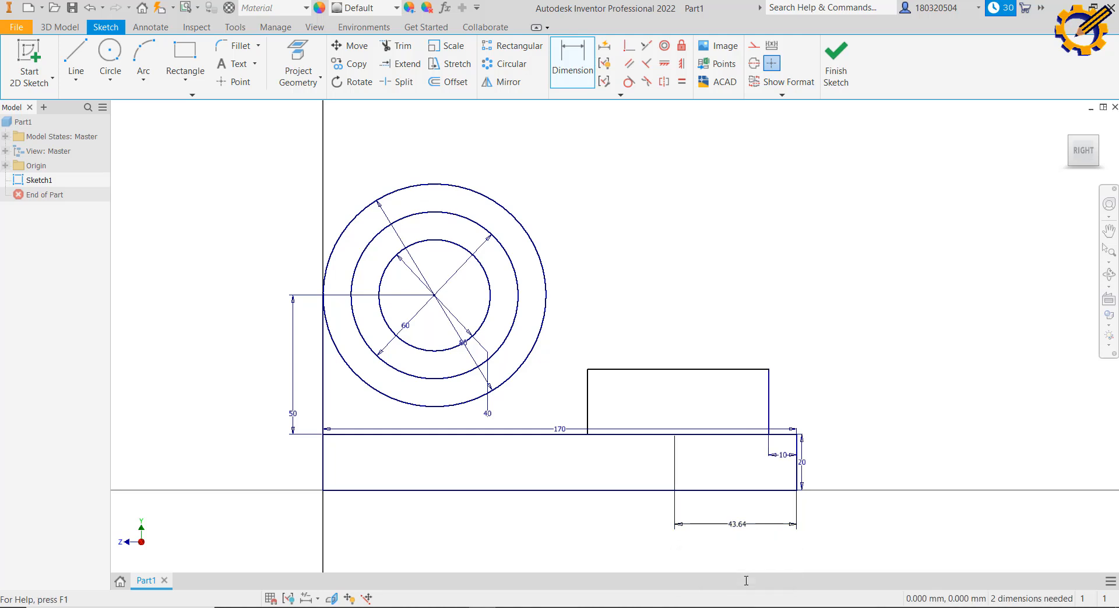
Set the gap between the block's right side and the base's right end to 40 mm
double_click(779, 455)
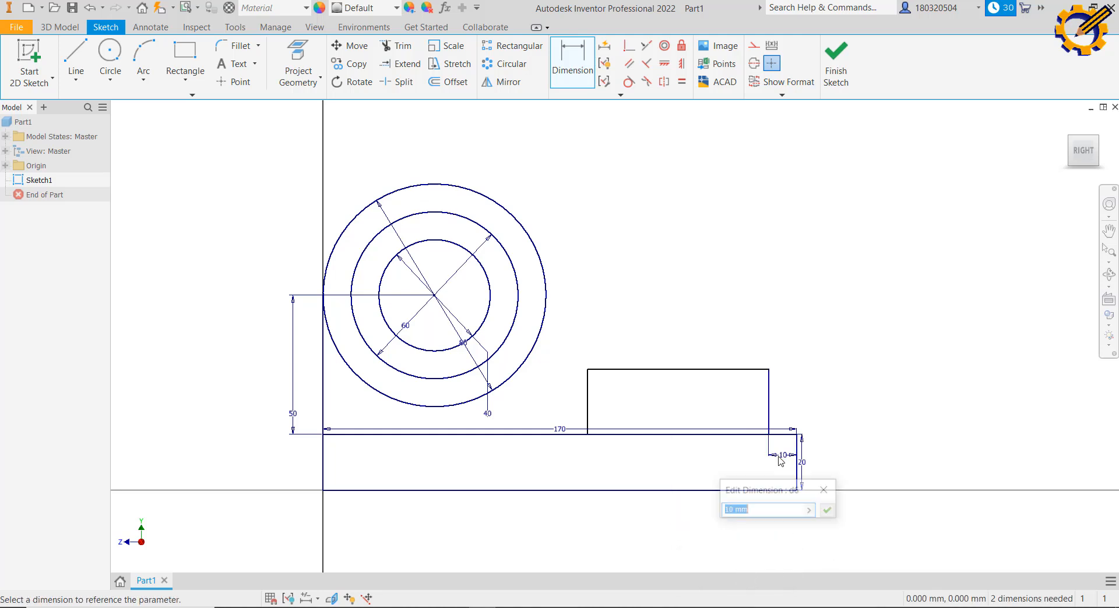
type("40")
key("Return")
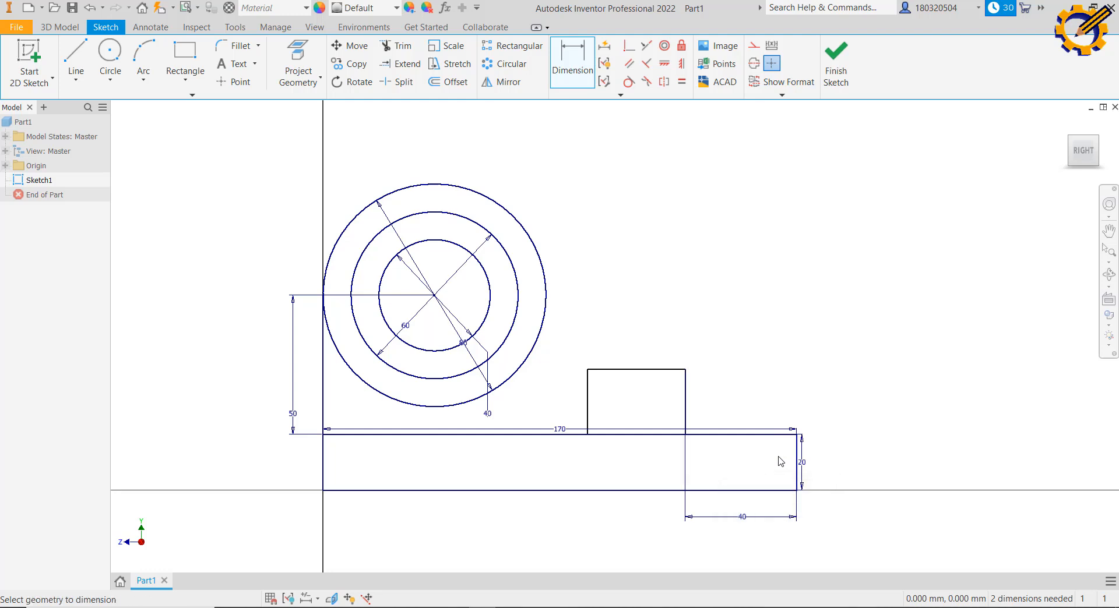
Dimension the block on the base as 40 mm wide and 40 mm high
left_click(640, 369)
left_click(637, 356)
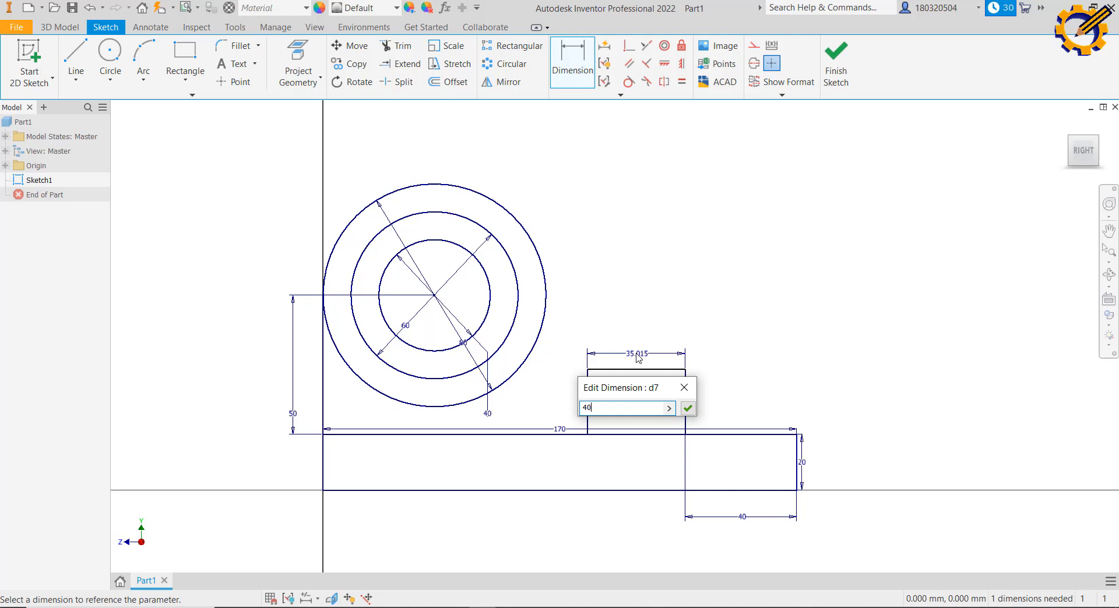
key("Return")
left_click(686, 393)
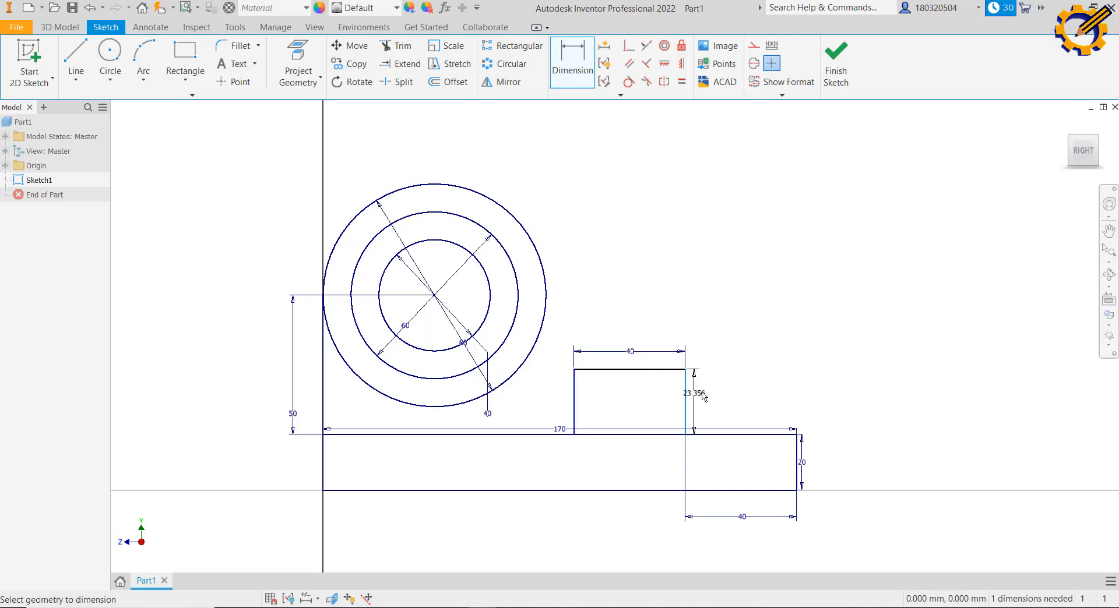
left_click(703, 395)
type("40")
key("Return")
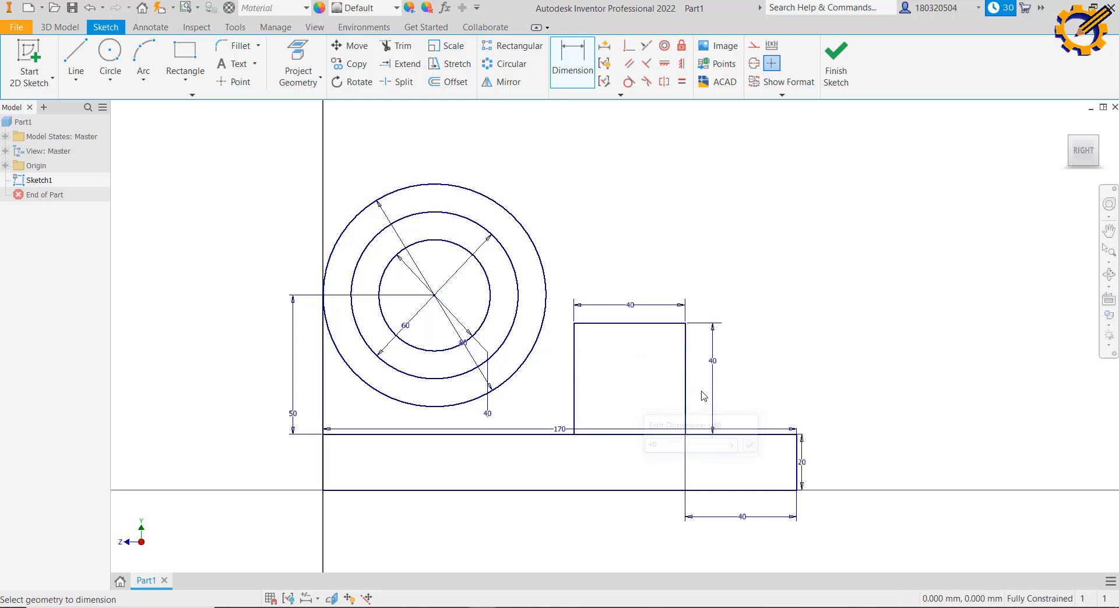
key("Escape")
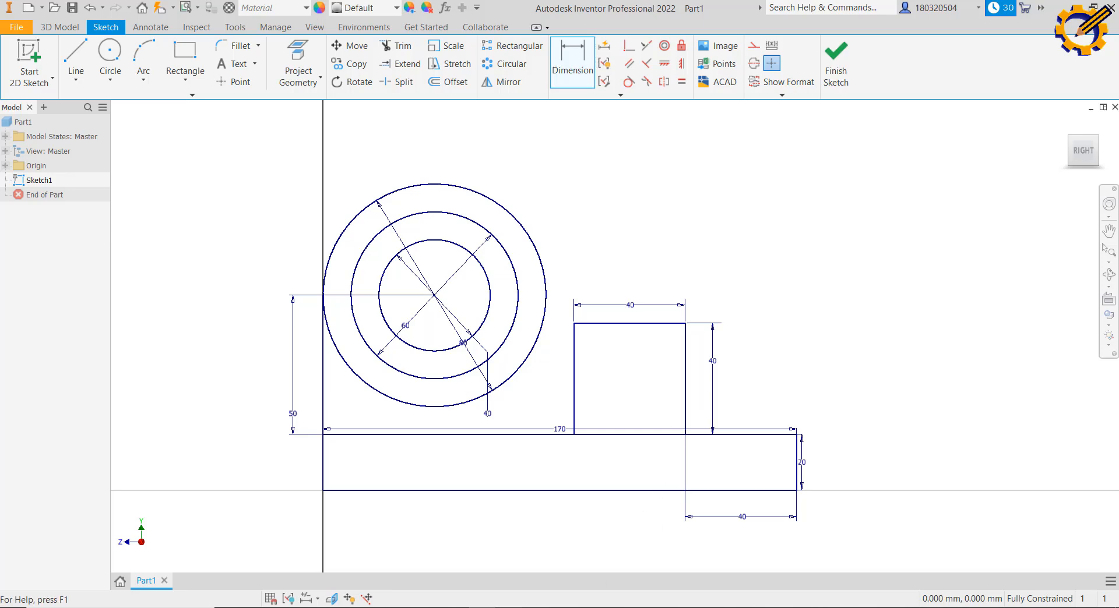
Check the reference drawing and undo the block on the base's top edge together with all its dimensions
key("alt+Tab")
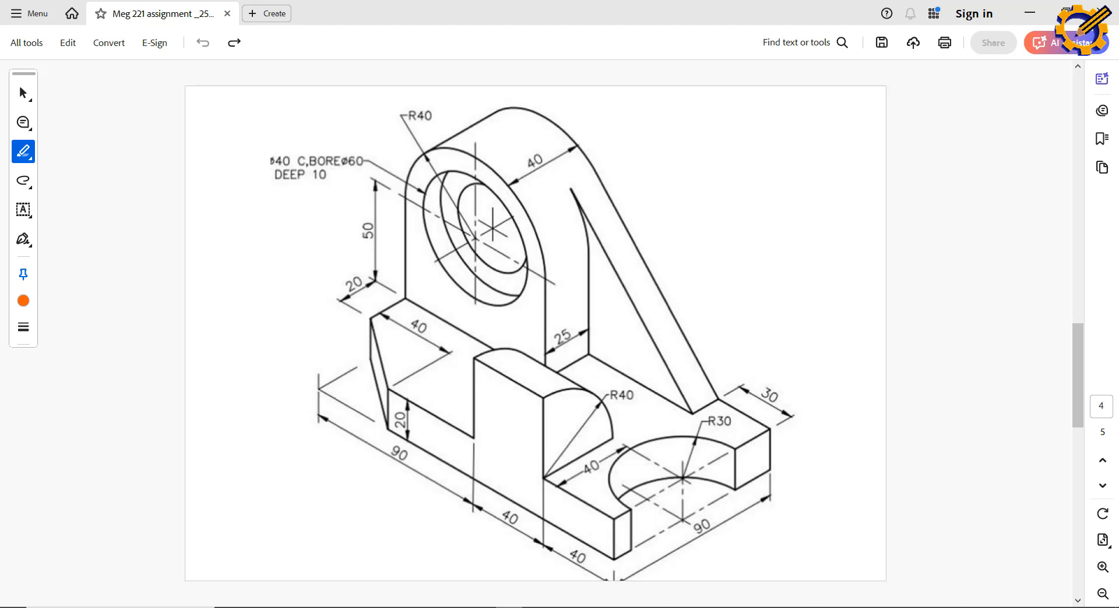
key("alt+Tab")
key("d")
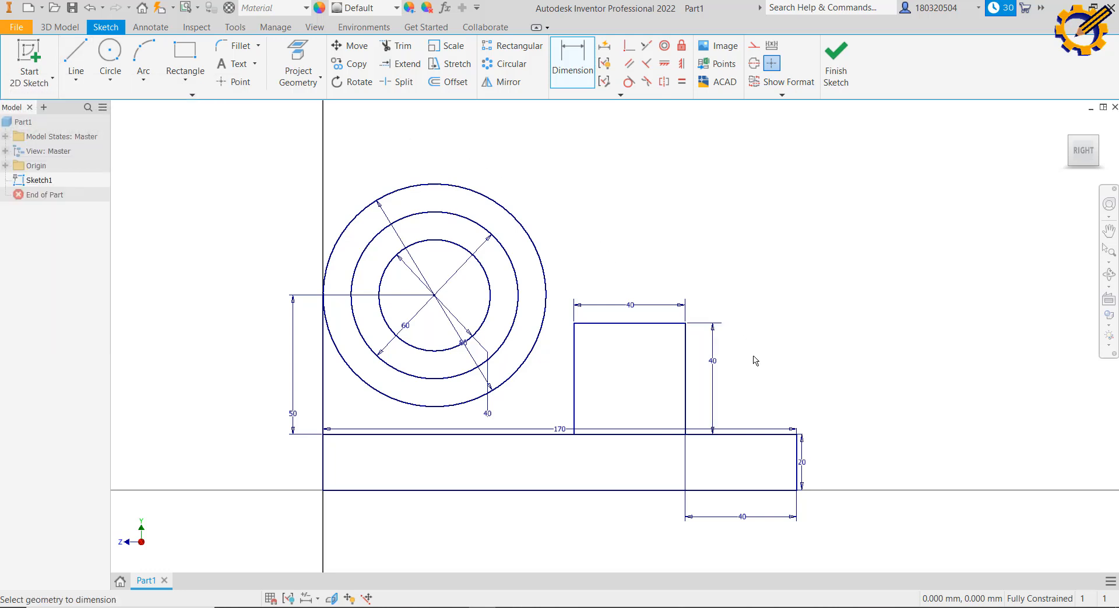
key("ctrl+z")
key("ctrl+z")
key("ctrl+z")
key("ctrl+z")
key("ctrl+z")
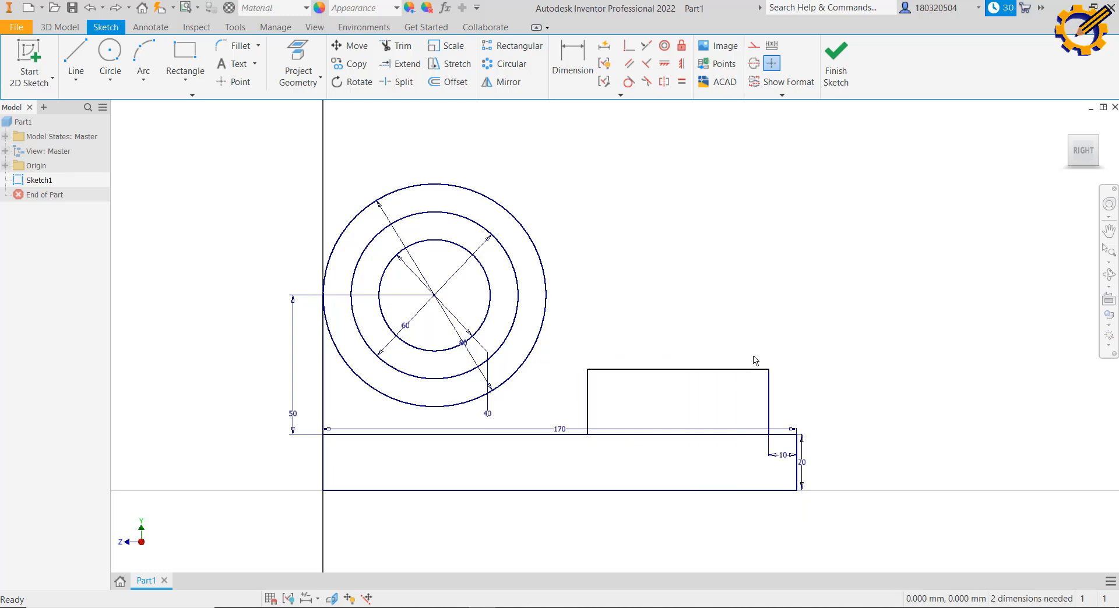
key("ctrl+z")
key("ctrl+z")
key("ctrl+z")
key("ctrl+z")
key("ctrl+z")
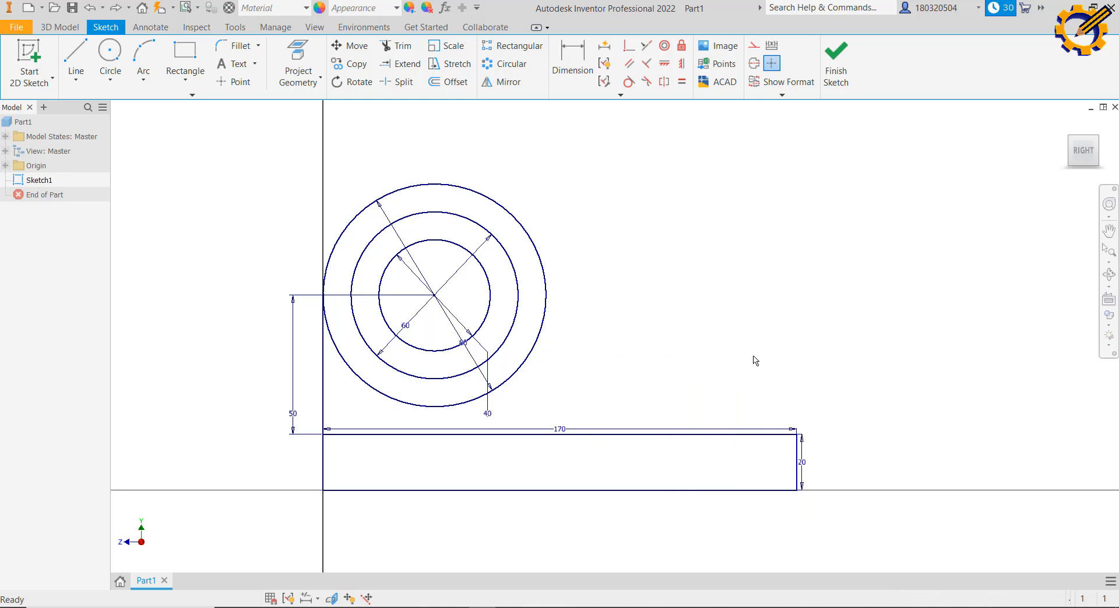
Sketch a slanted line from the outer circle's upper right down to the base's top edge, about 24 mm from its right end
left_click(70, 52)
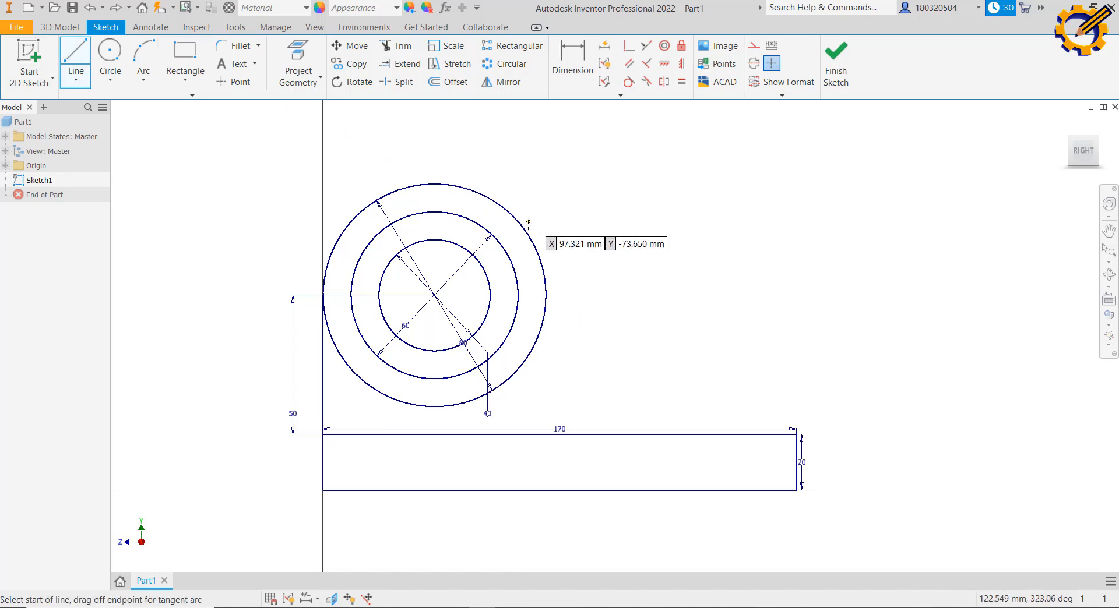
left_click(509, 212)
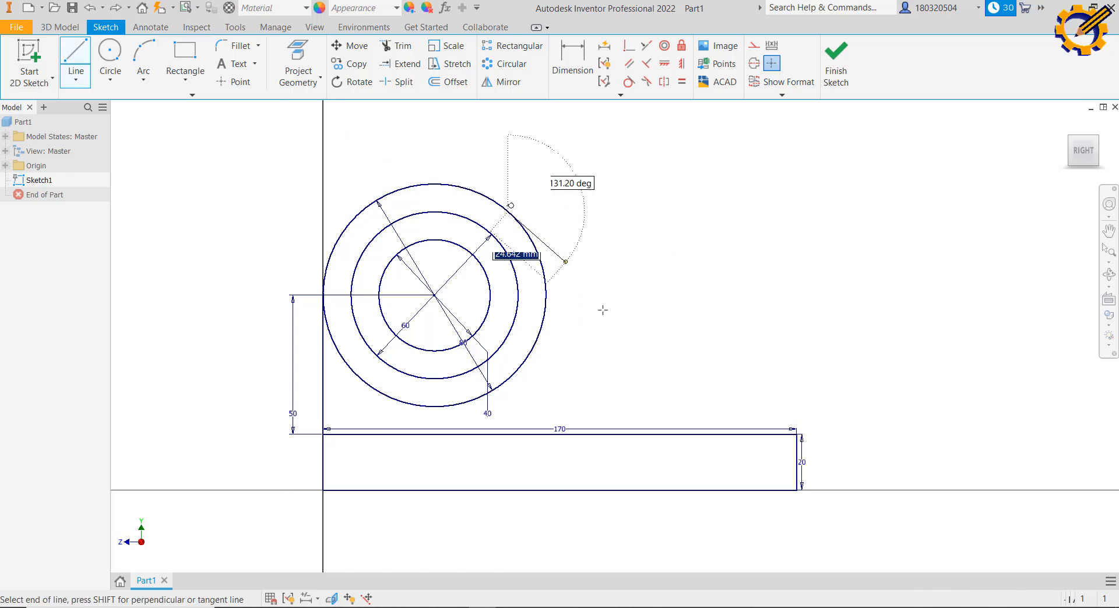
left_click(730, 434)
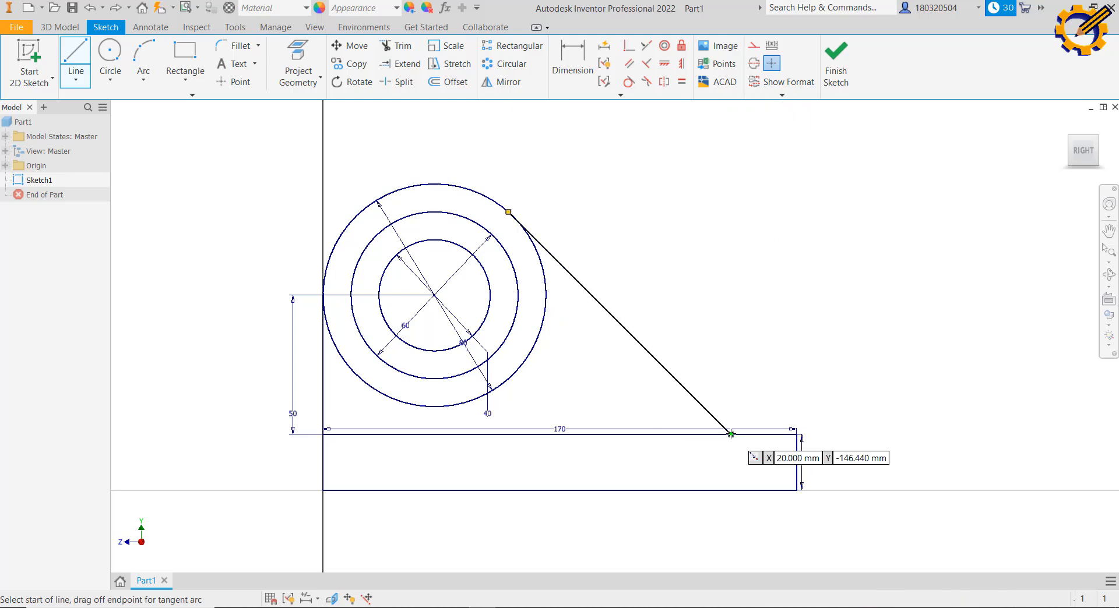
Dimension the gap between the slanted line's lower end and the base's right end as 30 mm
left_click(585, 80)
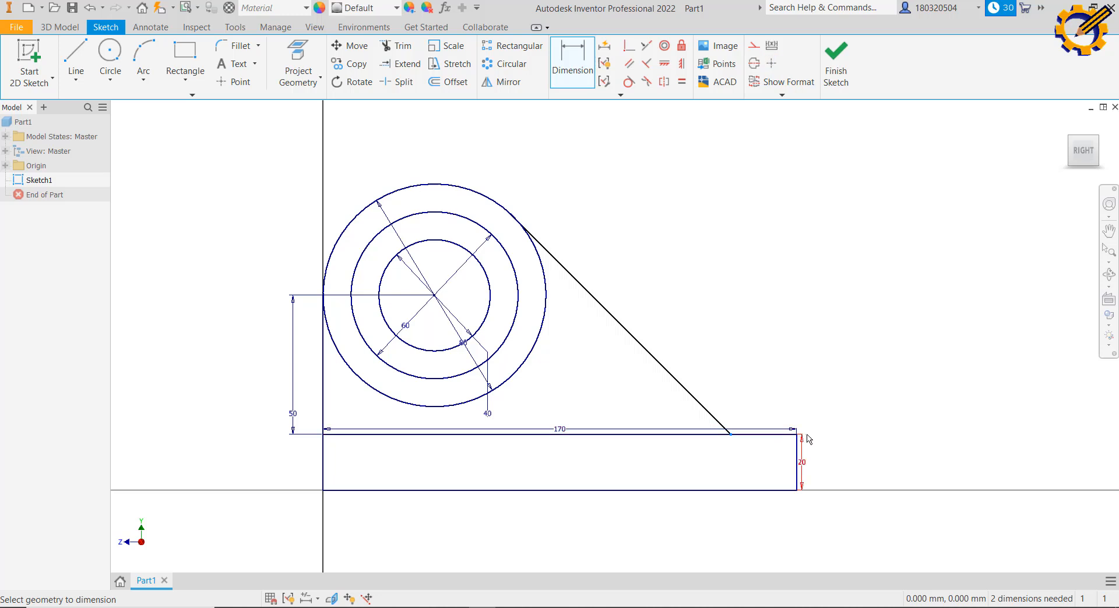
left_click(775, 434)
left_click(773, 392)
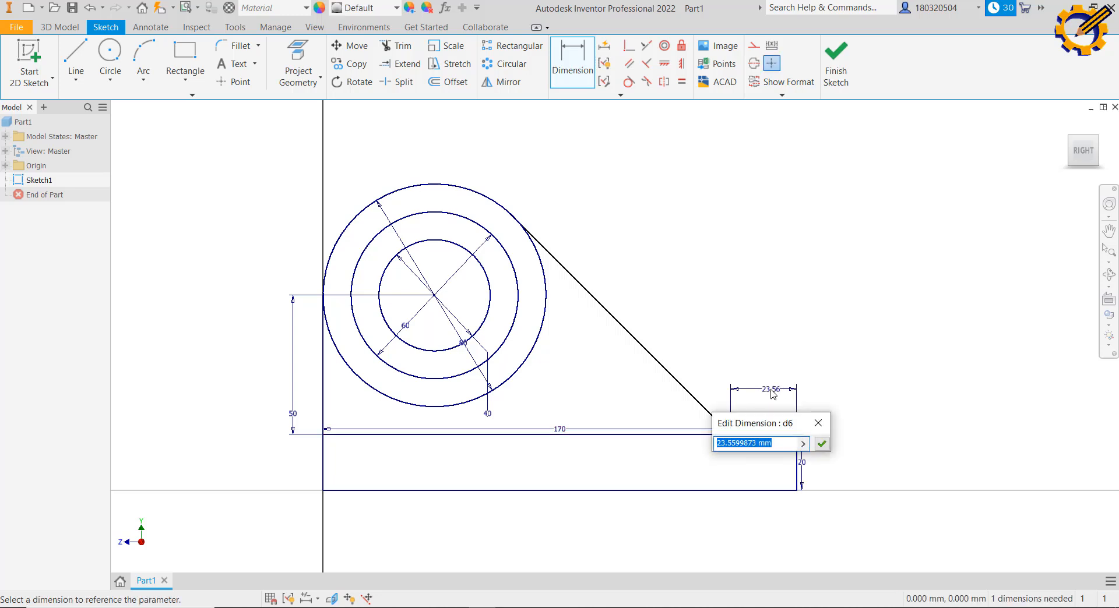
type("30")
key("Return")
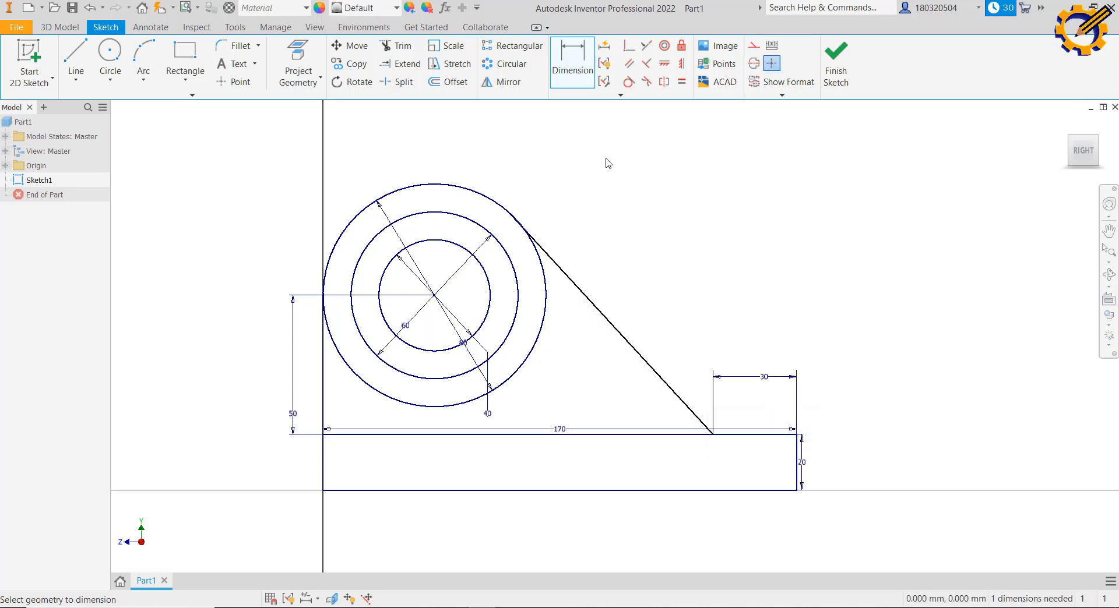
Make the slanted line tangent to the outer circle
left_click(629, 81)
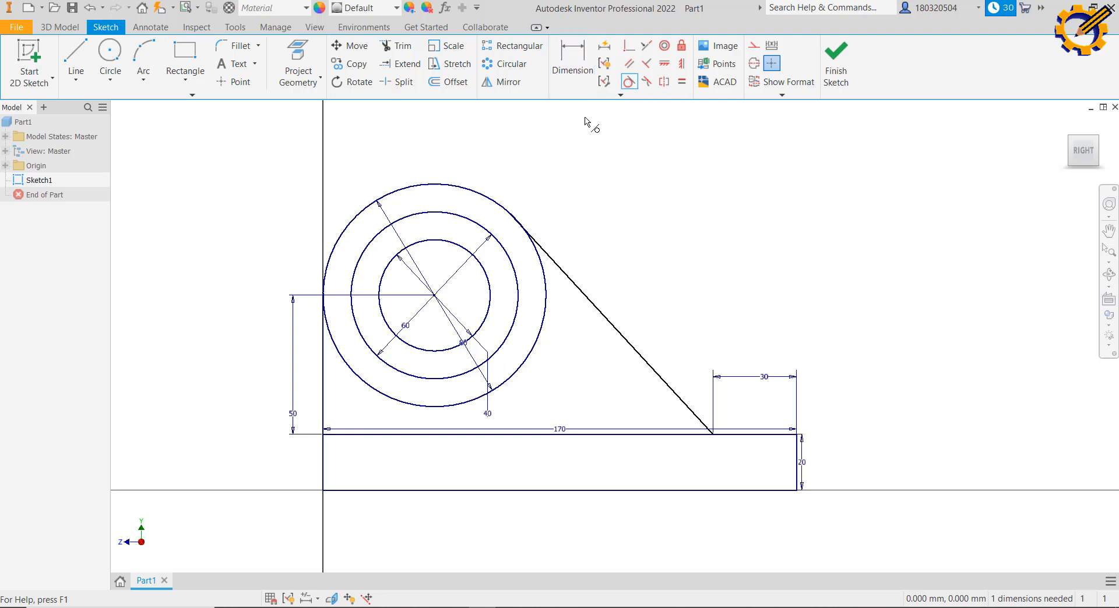
left_click(505, 206)
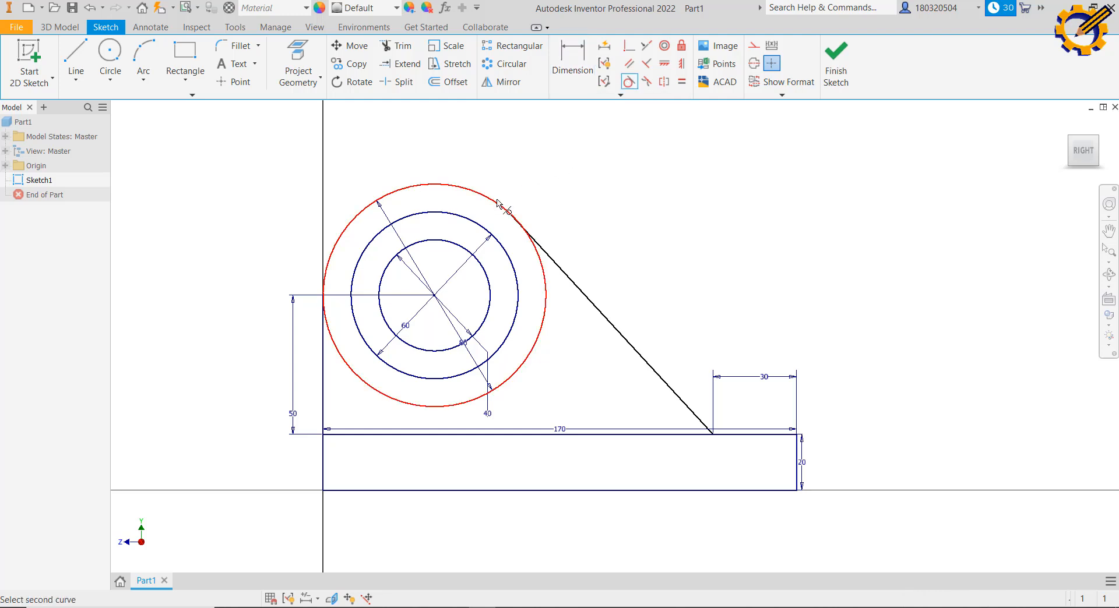
left_click(561, 268)
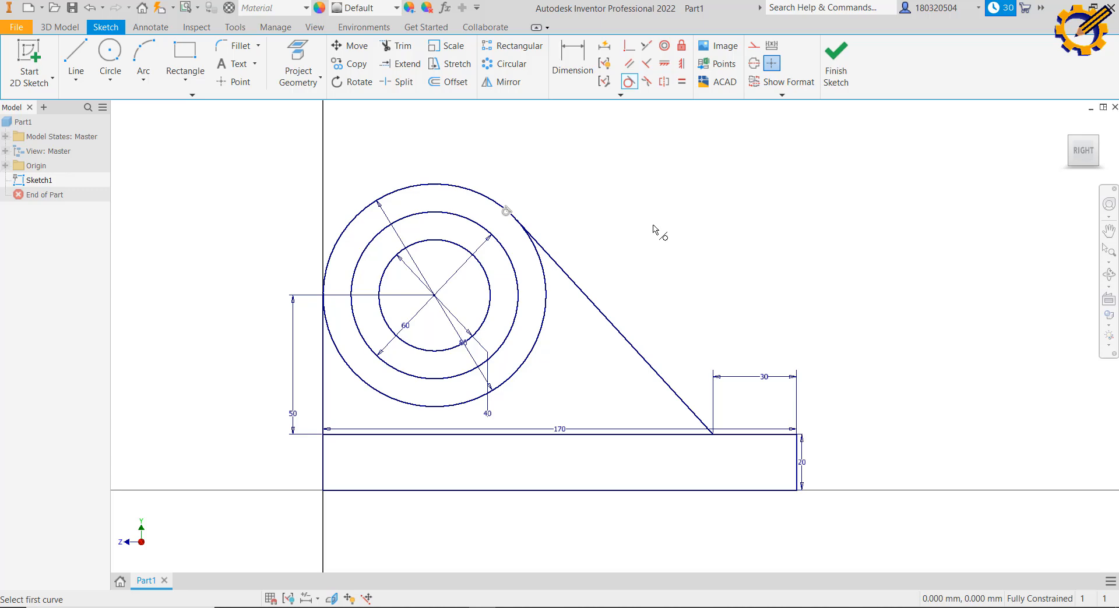
Compare the side-view sketch with the reference drawing and finish the sketch
left_click(508, 607)
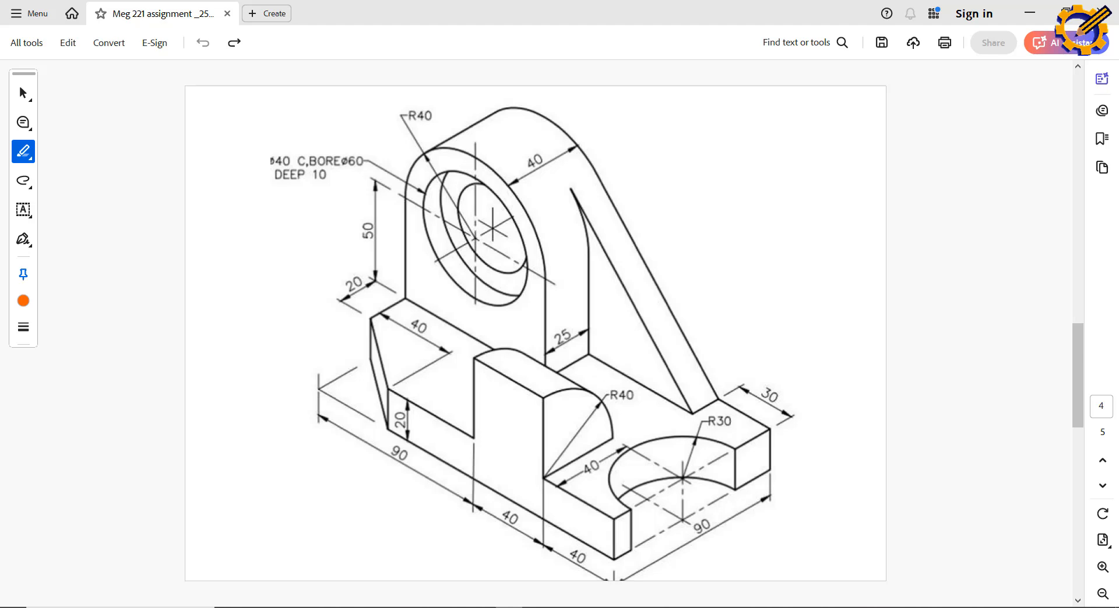
left_click(482, 607)
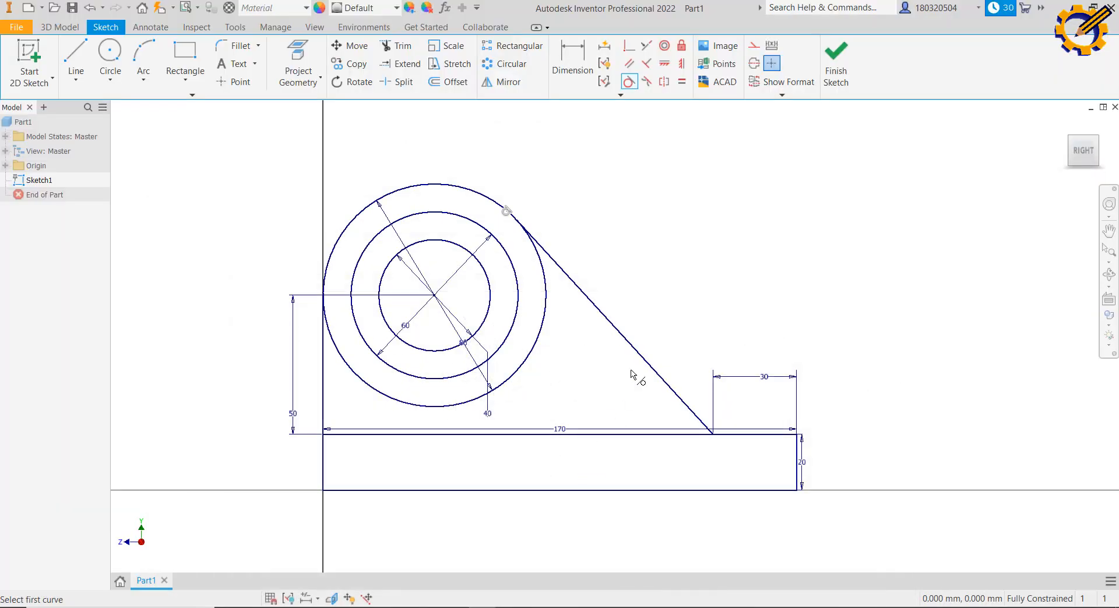
left_click(826, 61)
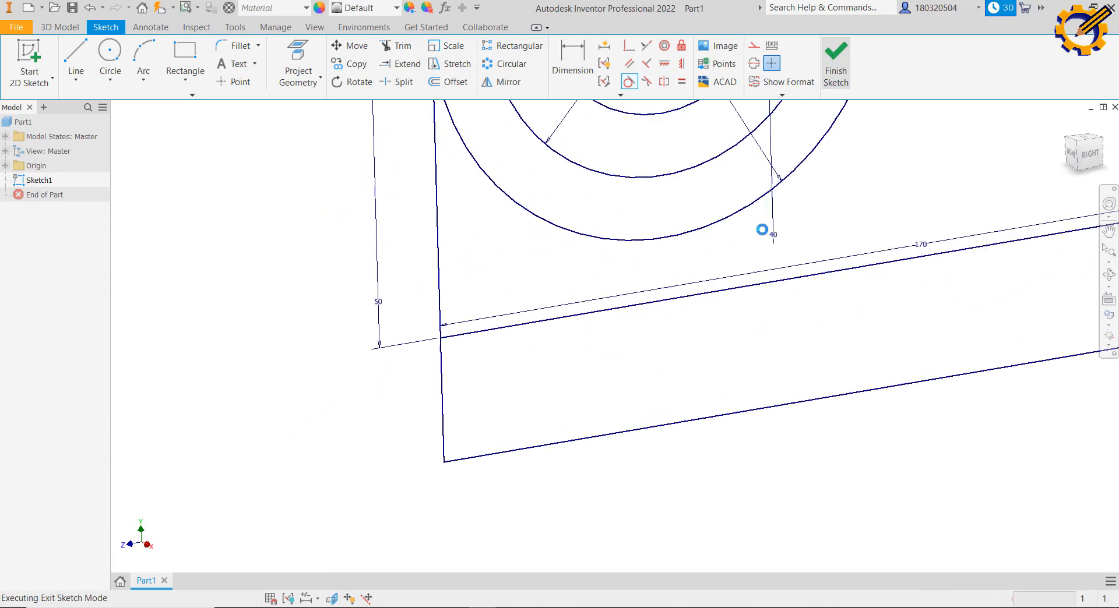
scroll(526, 446, "up", 2)
middle_click_drag(526, 447, 494, 458)
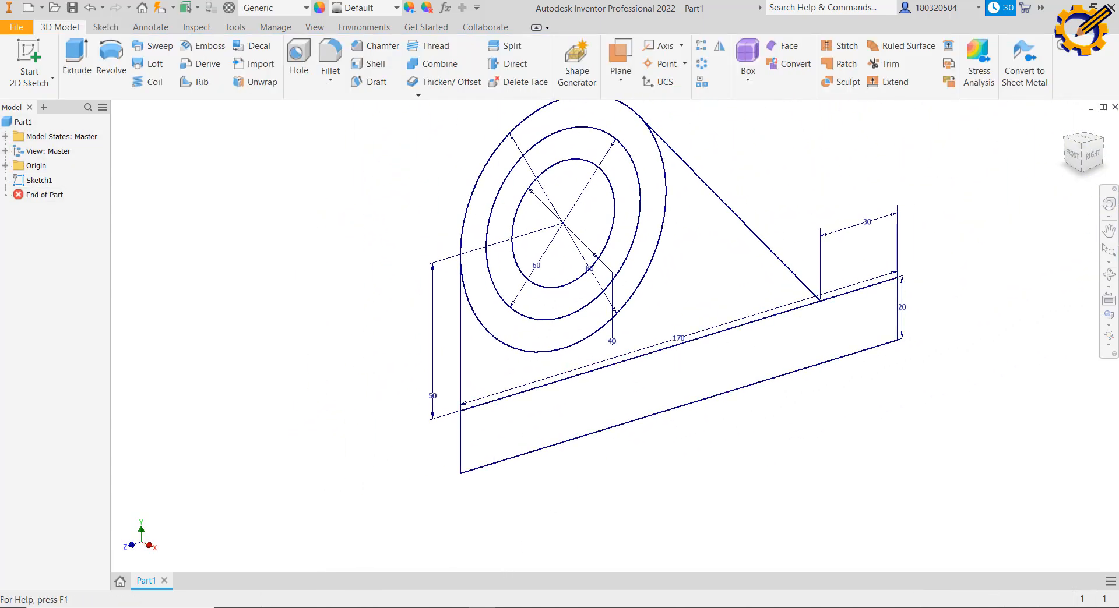
Consult the reference drawing for the base's width and extrude the base rectangle 90 mm
left_click(509, 607)
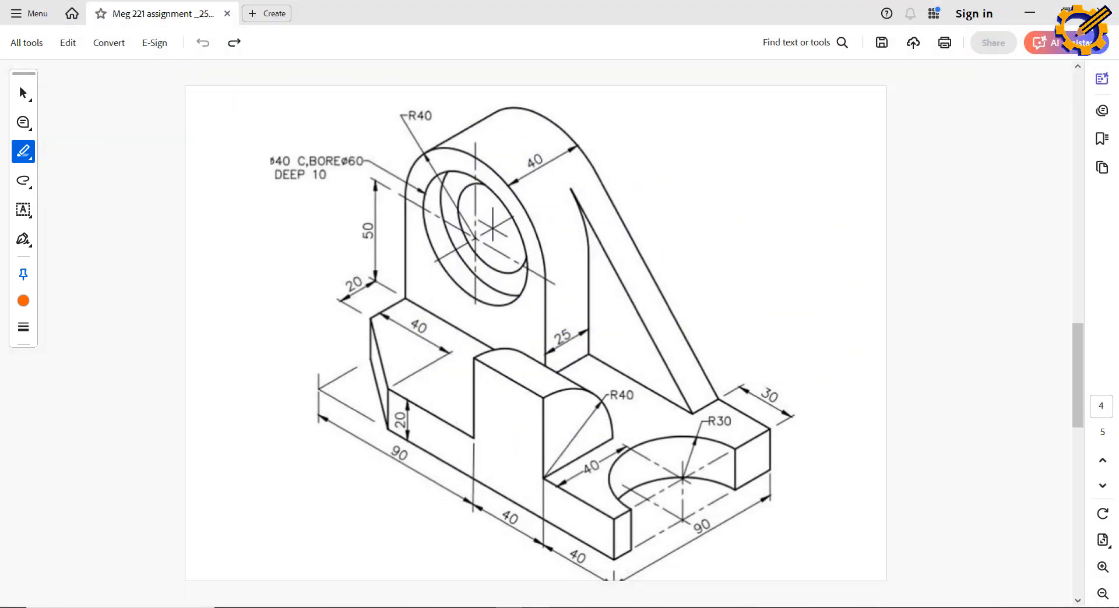
left_click(482, 607)
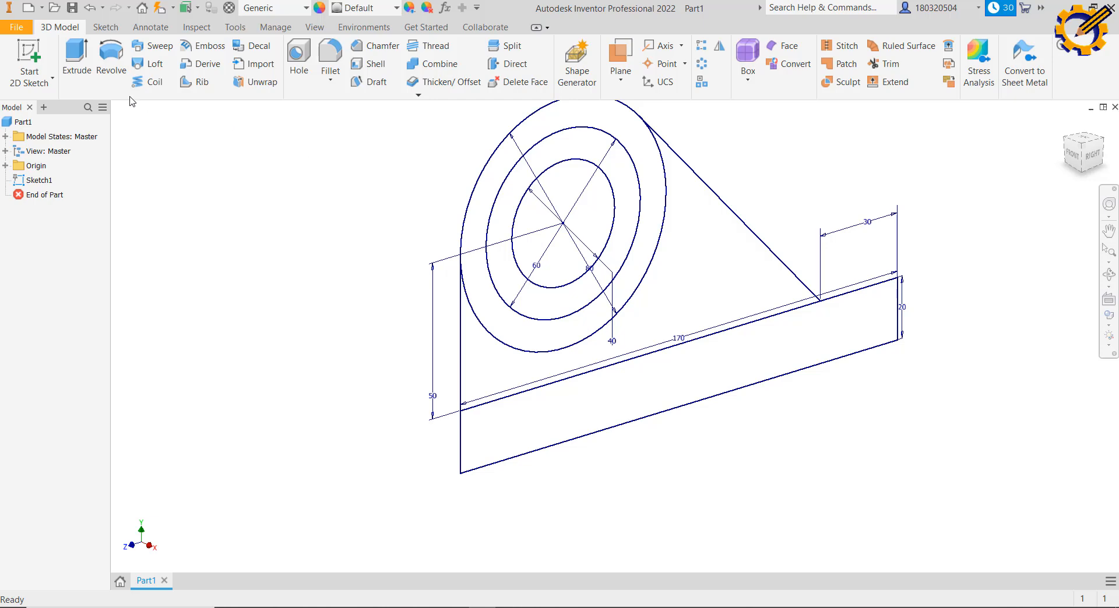
left_click(82, 82)
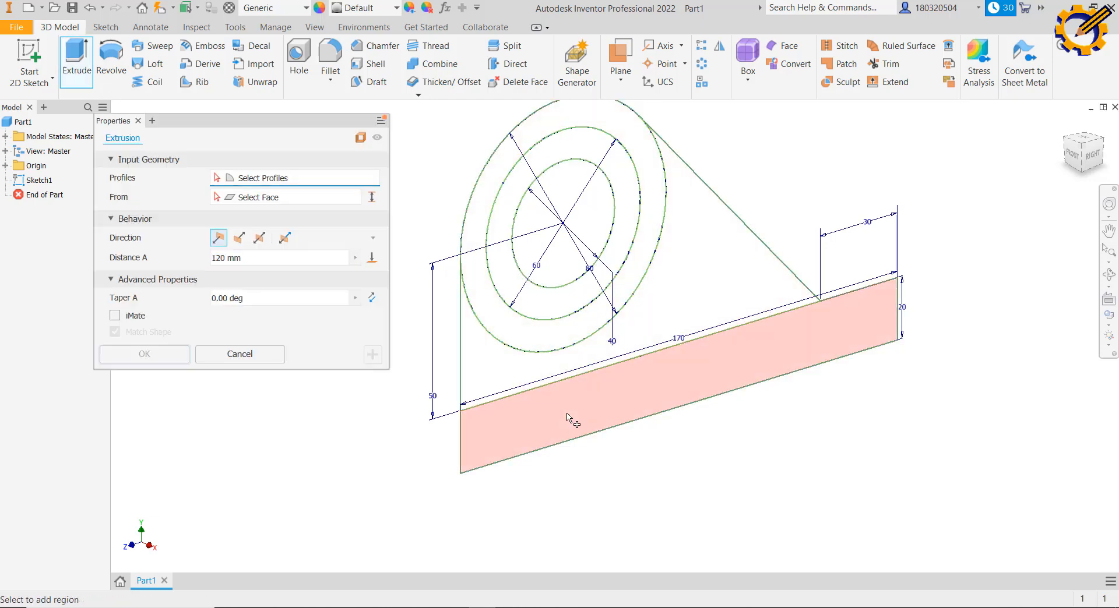
left_click(570, 416)
type("90")
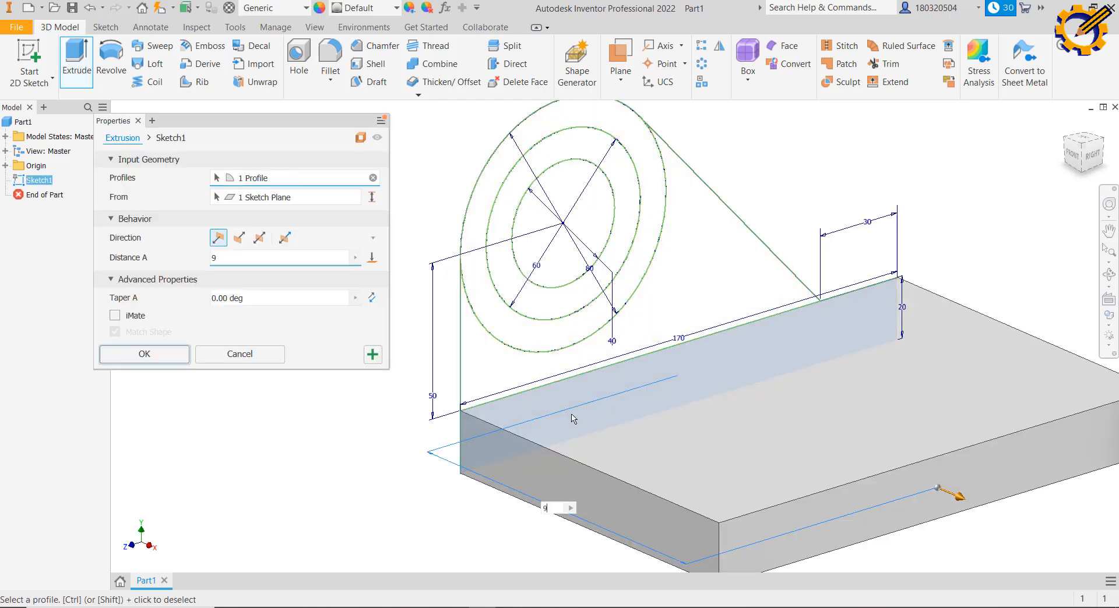
left_click(372, 355)
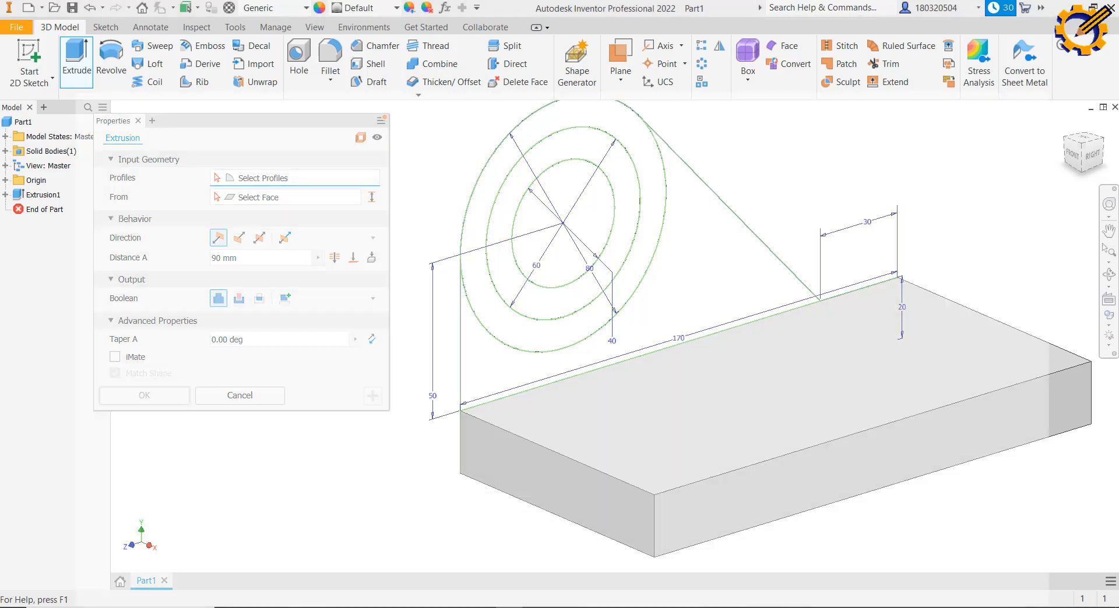
Consult the reference drawing again and leave the Extrude command without adding another extrusion
key("alt+Tab")
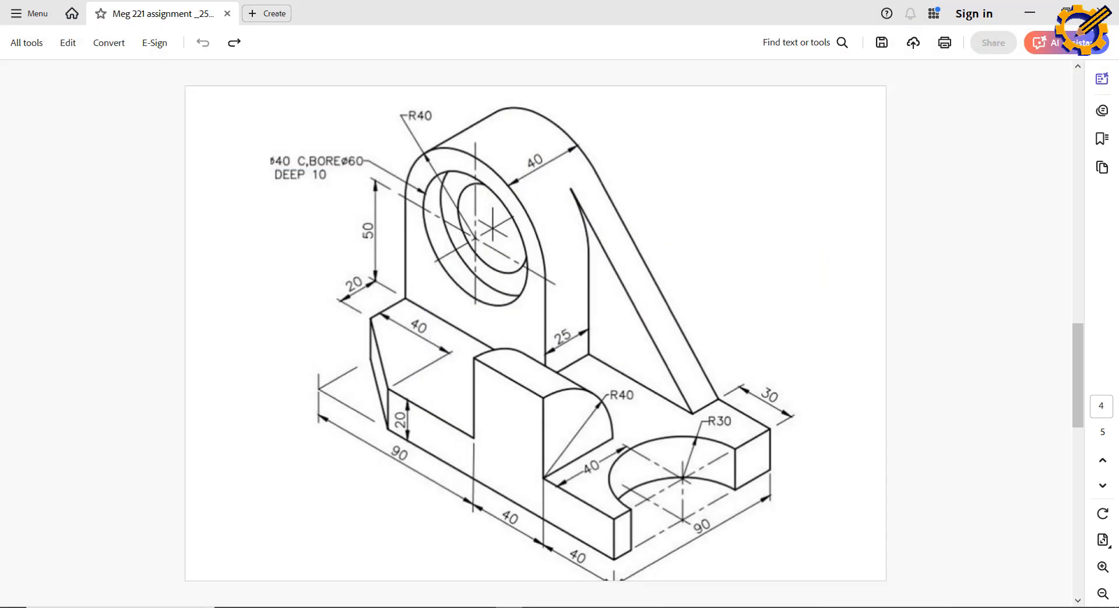
key("alt+Tab")
key("alt+Tab")
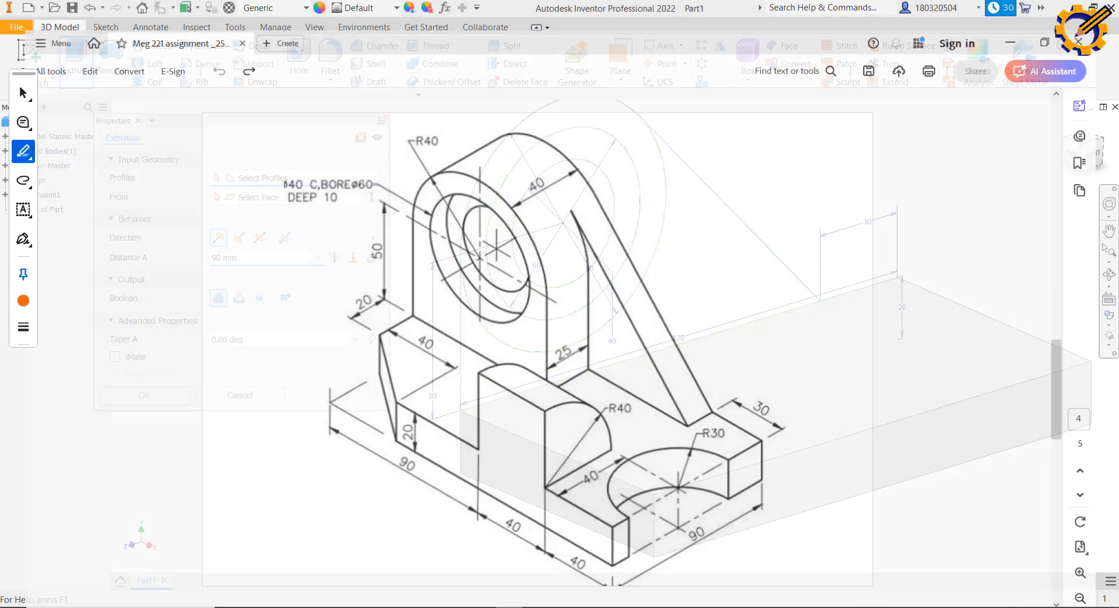
key("alt+Tab")
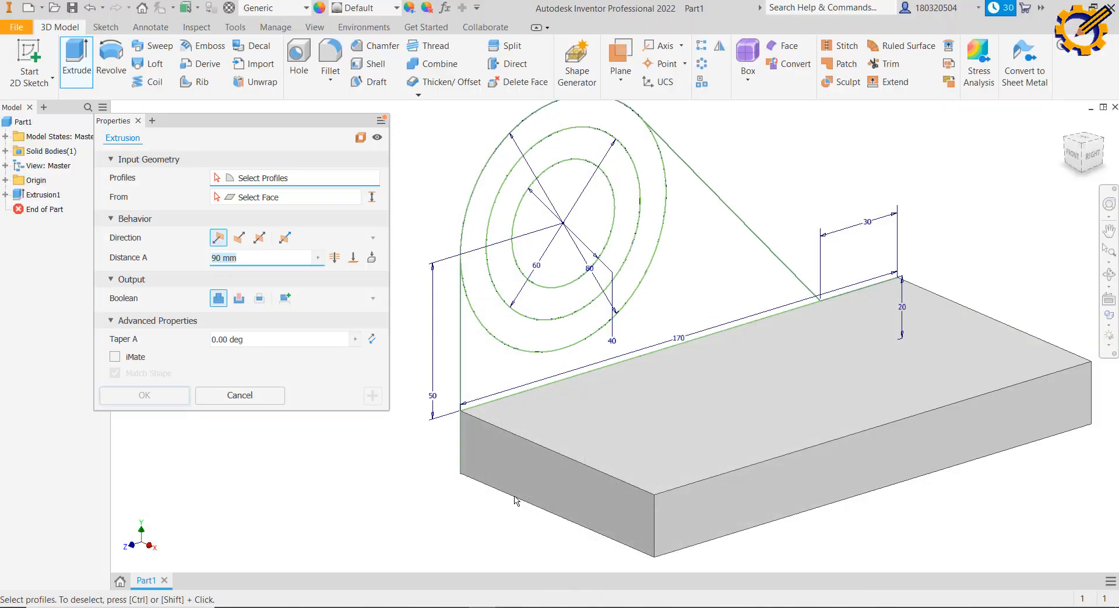
key("Escape")
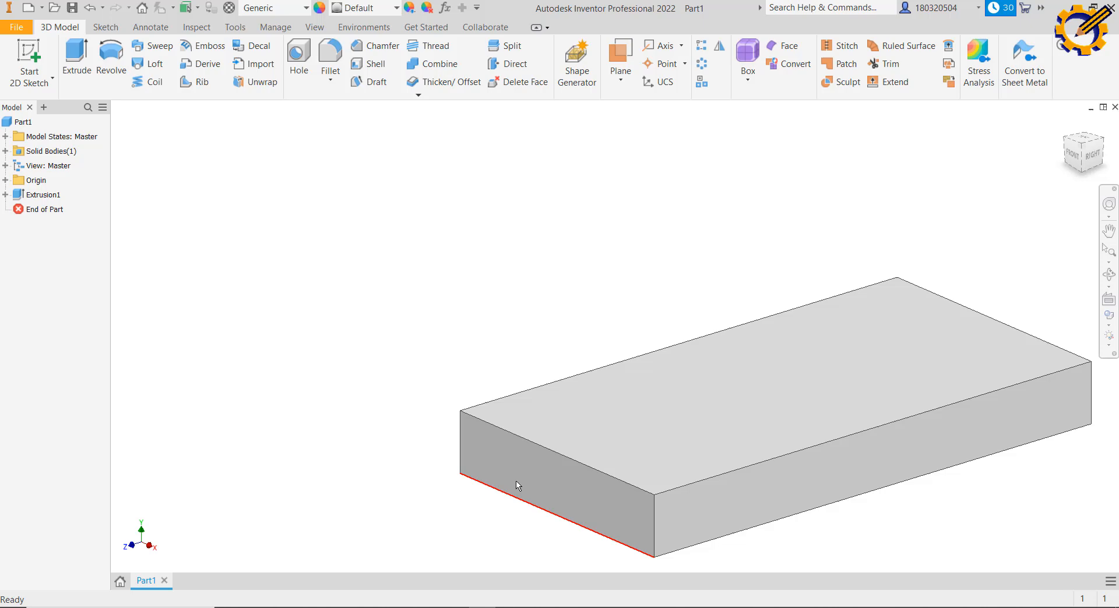
Share the base extrusion's sketch and reopen it for editing
left_click(555, 483)
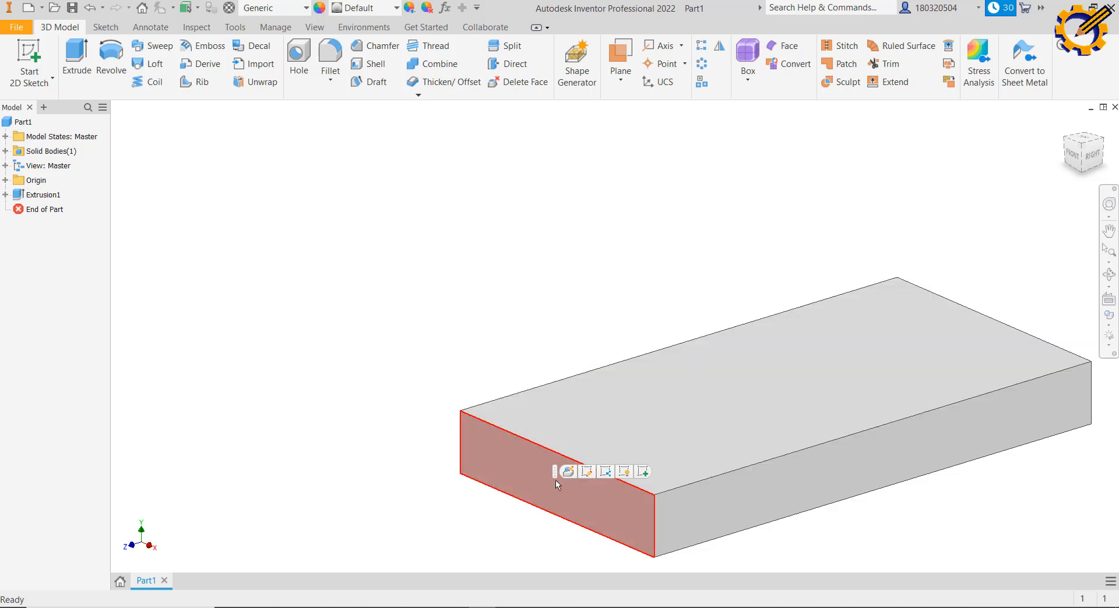
left_click(606, 472)
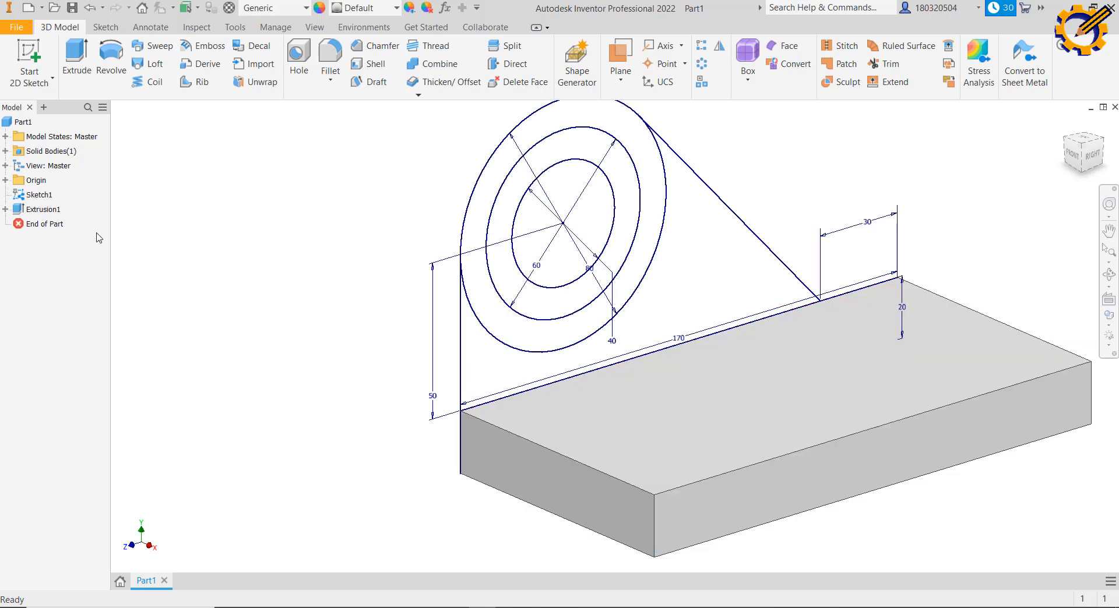
double_click(30, 198)
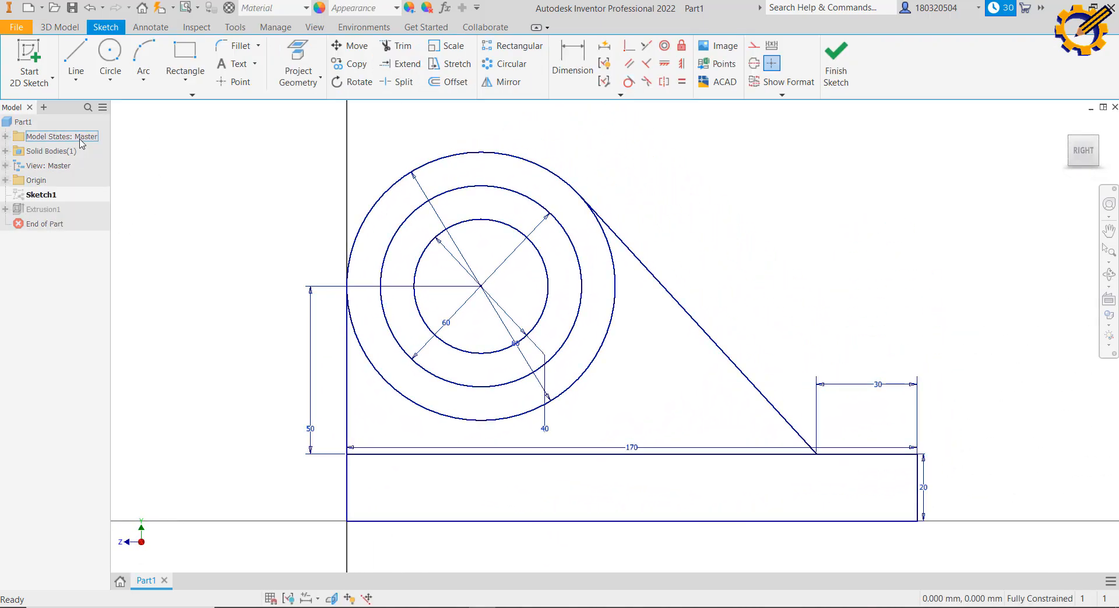
Sketch a vertical line from the outer circle's rightmost point down to the base's top edge
left_click(75, 61)
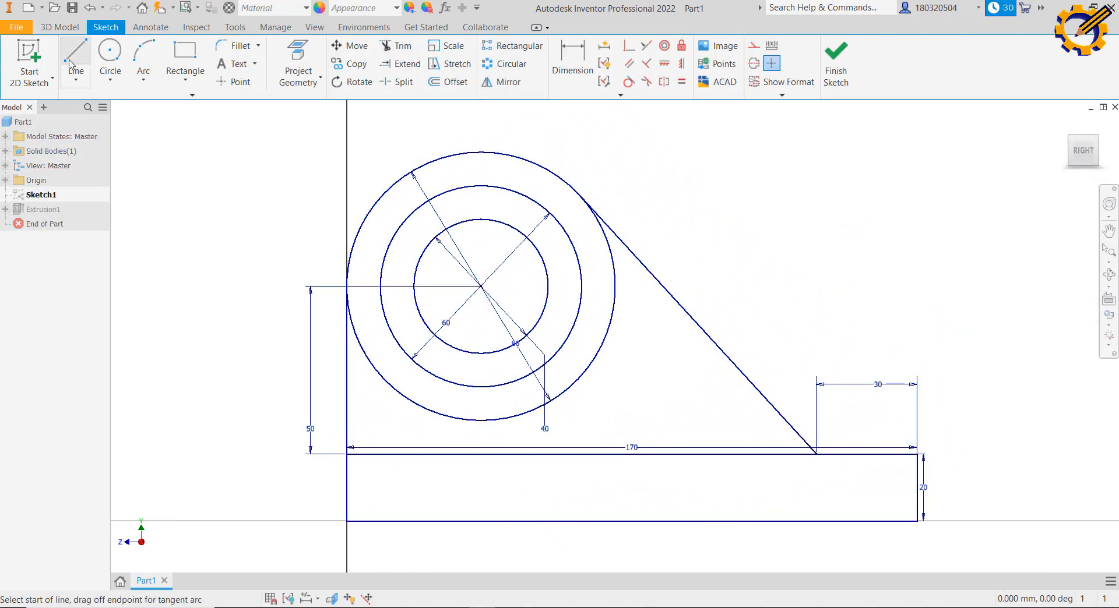
left_click(615, 286)
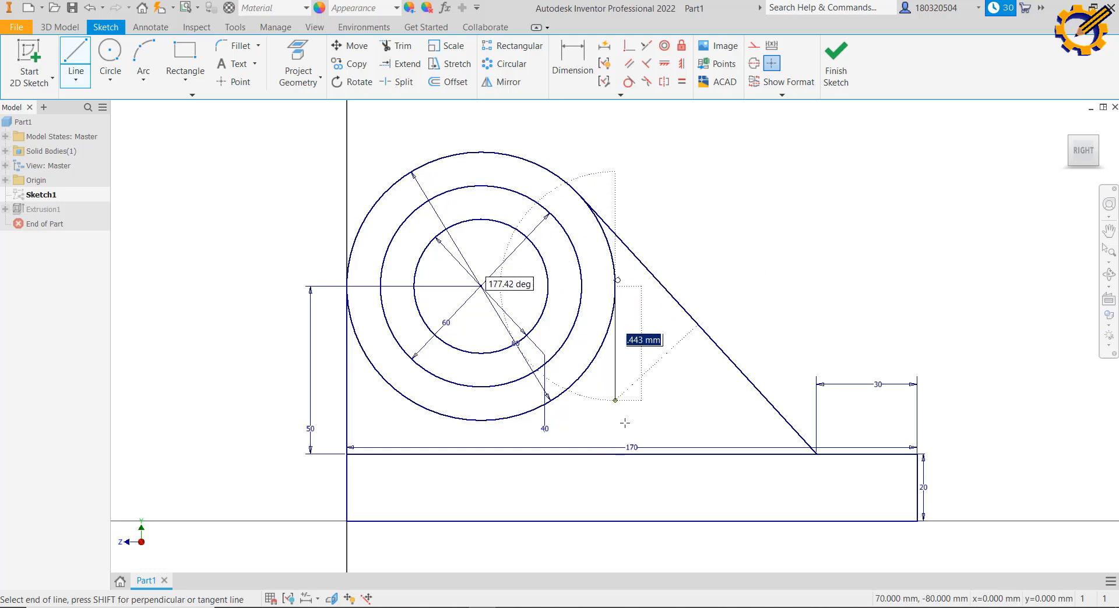
left_click(617, 456)
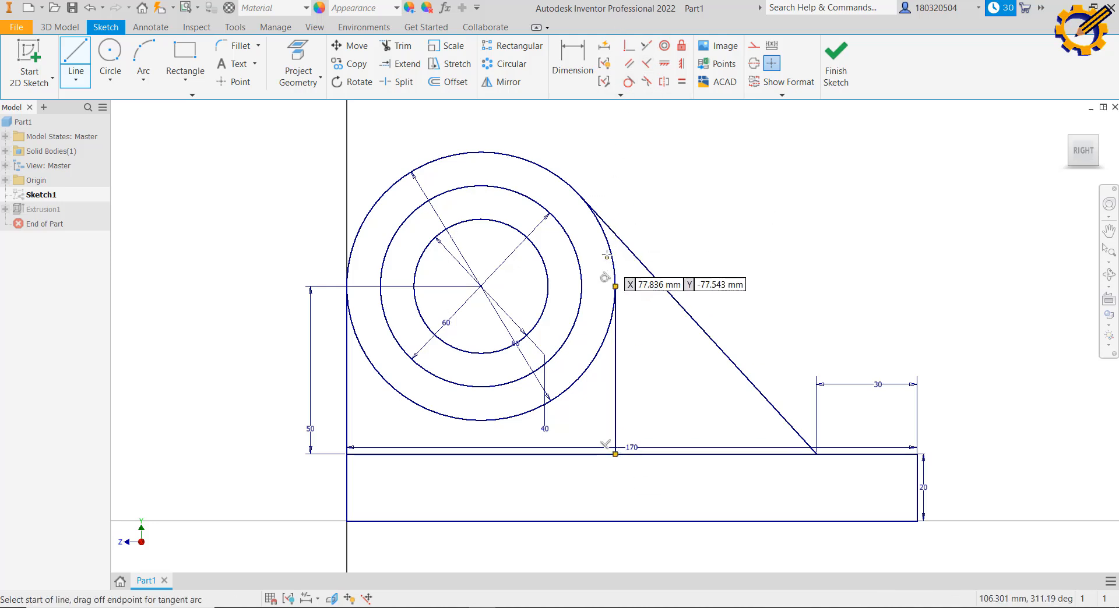
Try to make the vertical line tangent to the outer circle
left_click(633, 86)
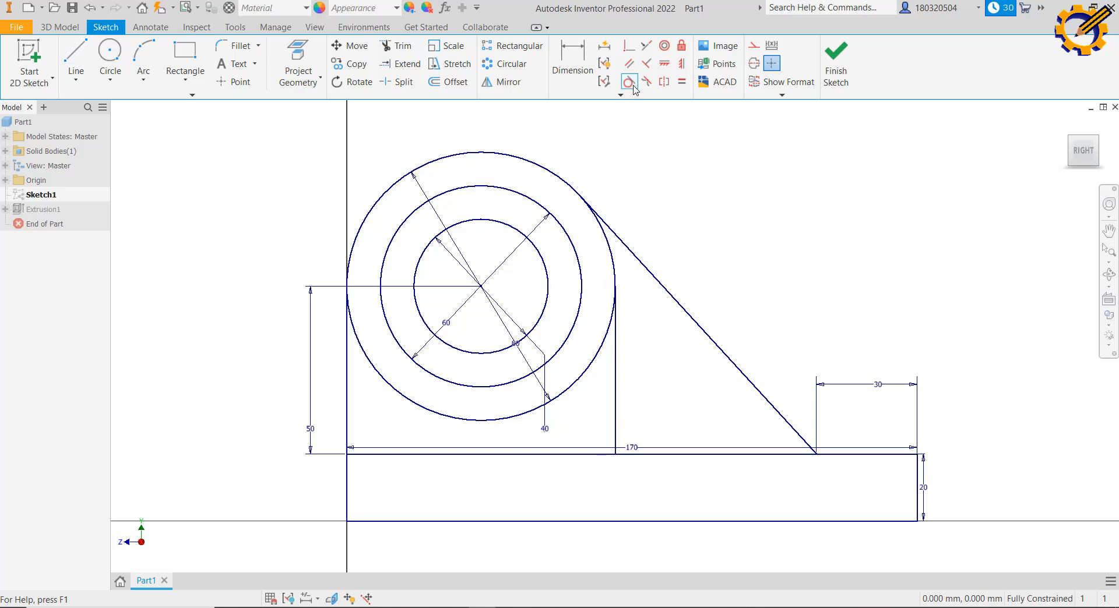
left_click(614, 266)
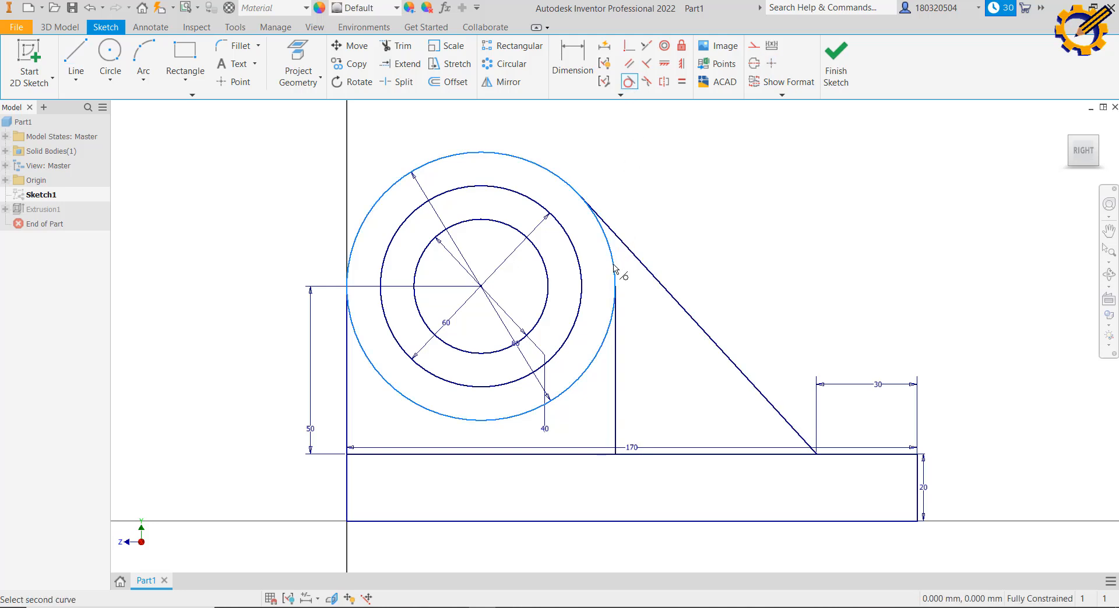
left_click(617, 339)
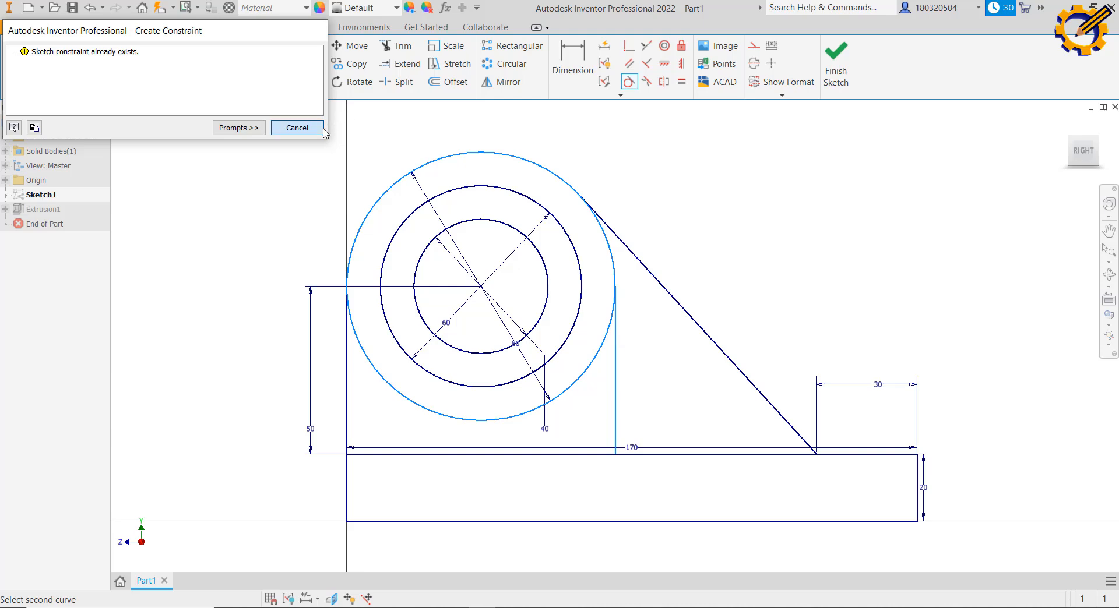
left_click(297, 128)
Finish the sketch and extrude the upright's lower region together with the outermost ring 40 mm, joined to the base
left_click(838, 58)
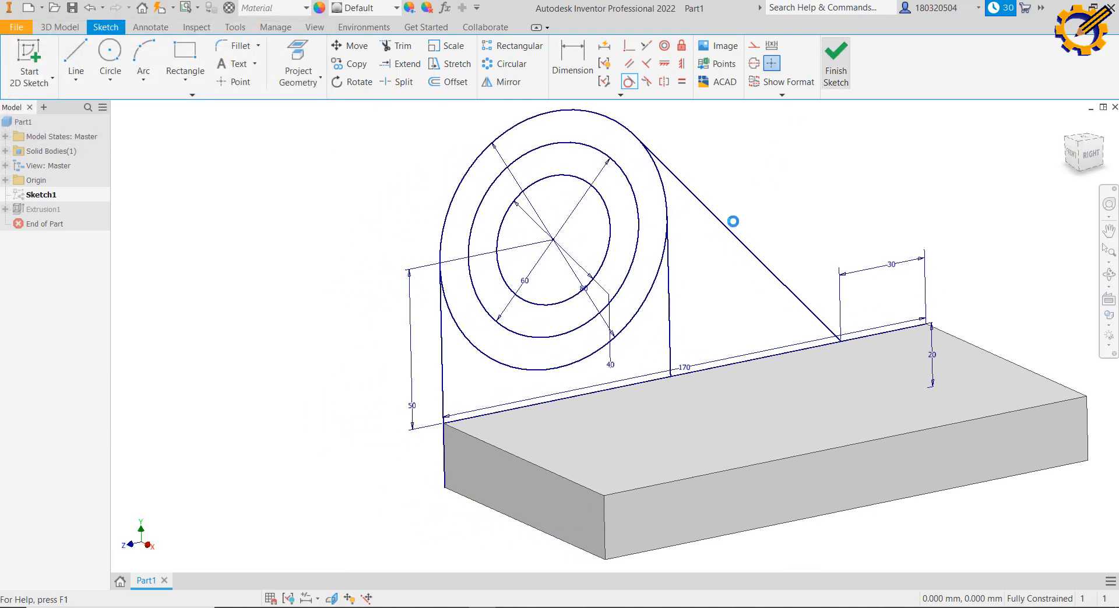
left_click(82, 69)
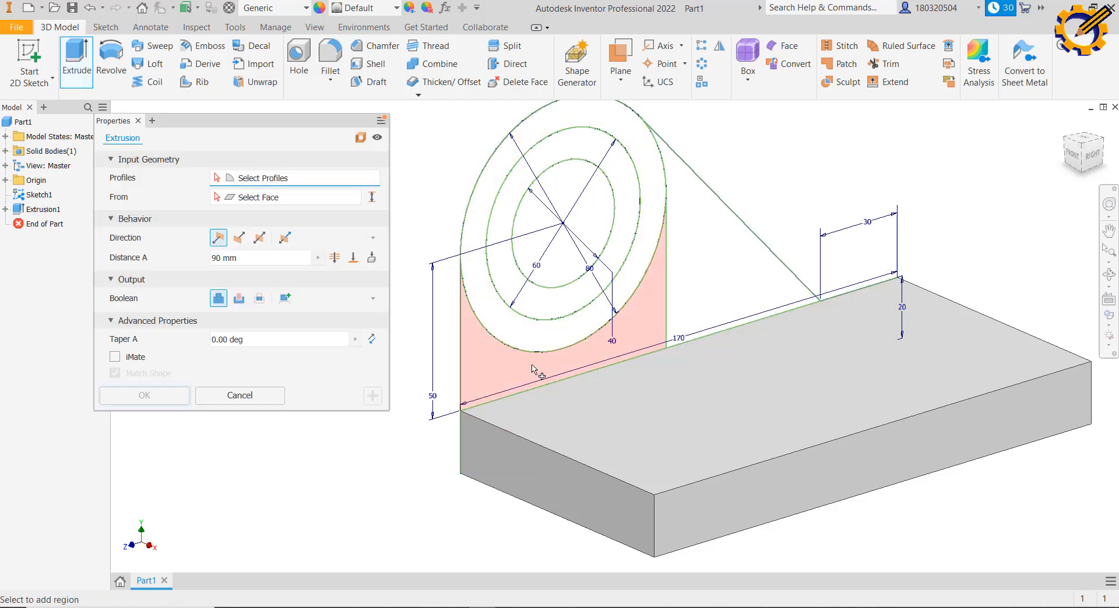
left_click(531, 369)
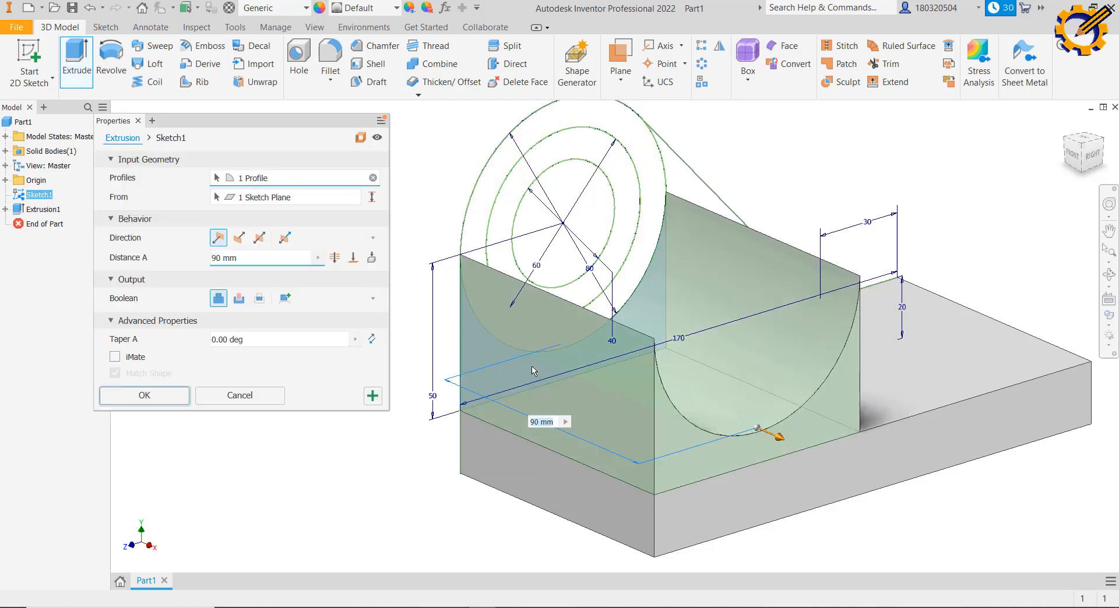
left_click(478, 237)
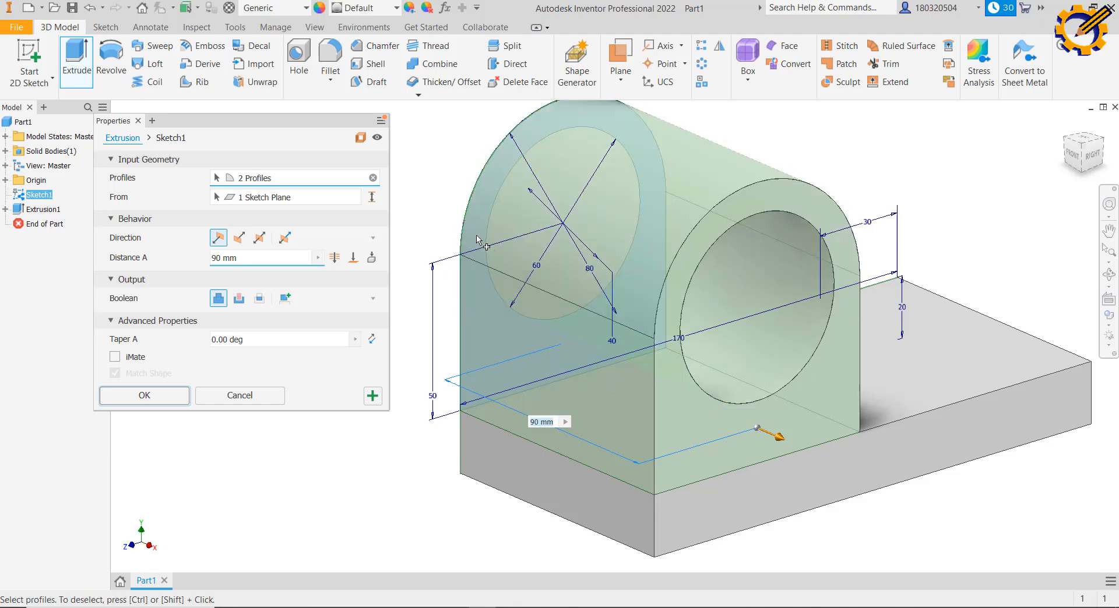
type("40")
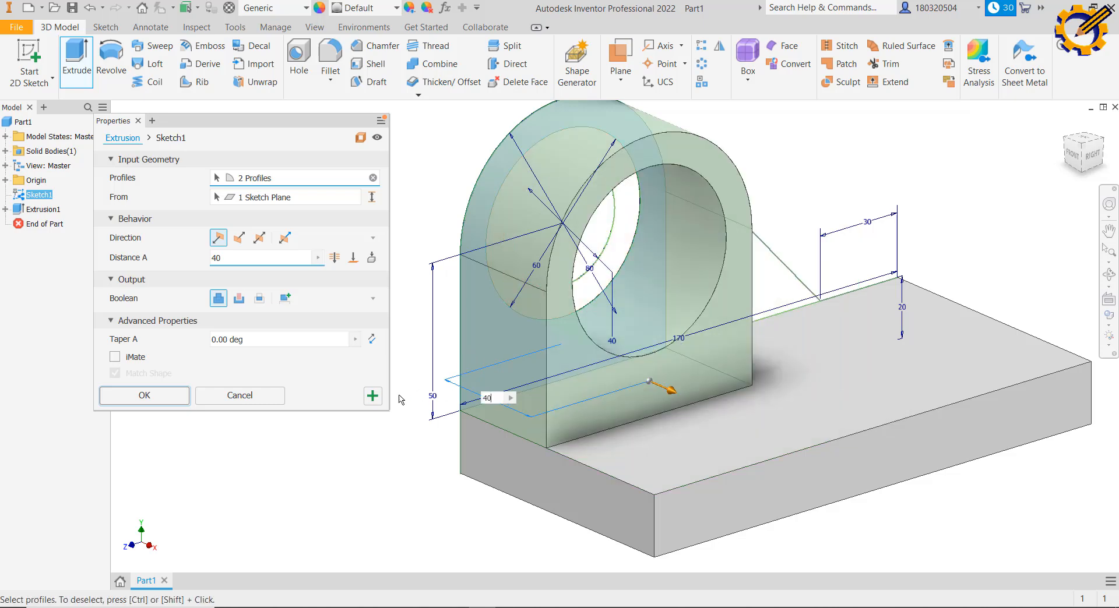
left_click(373, 397)
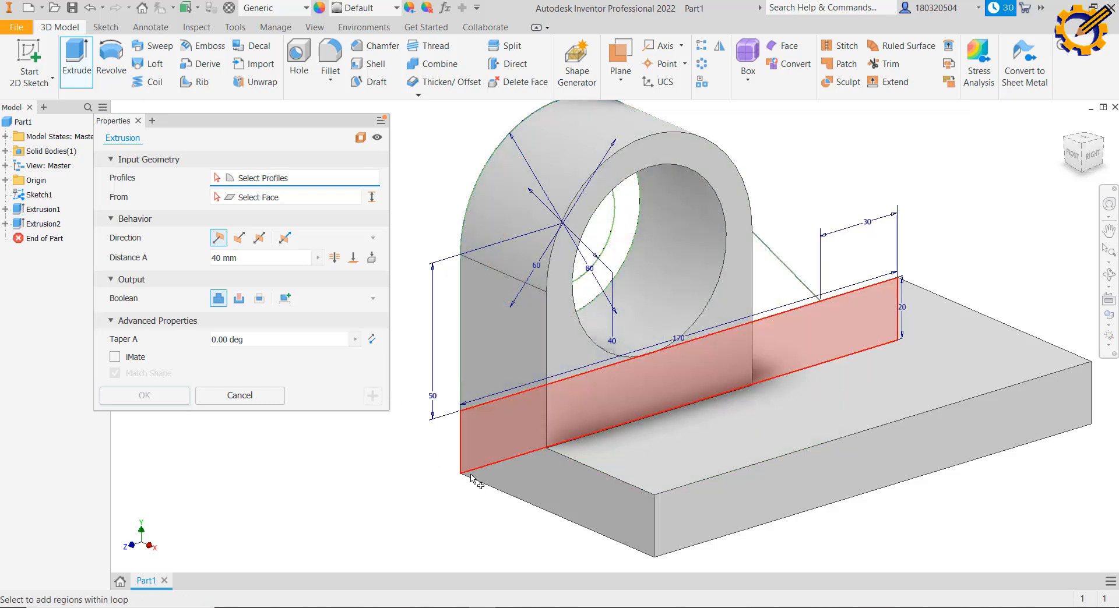
Consult the reference drawing for the counterbore depth and extrude the ring between the 40 and 60 mm circles 30 mm
left_click(514, 607)
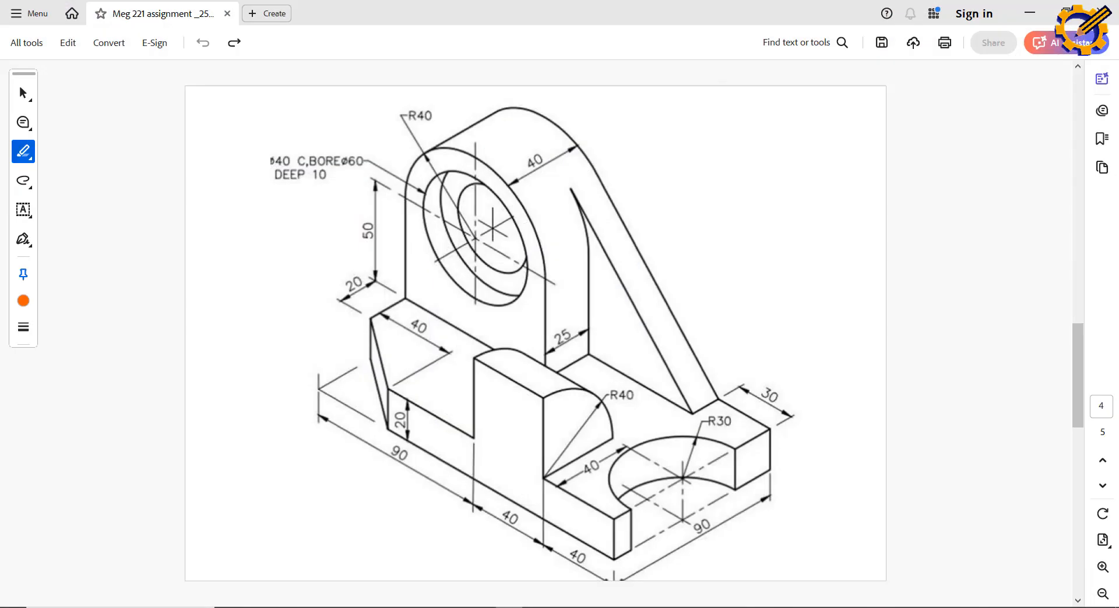
left_click(482, 607)
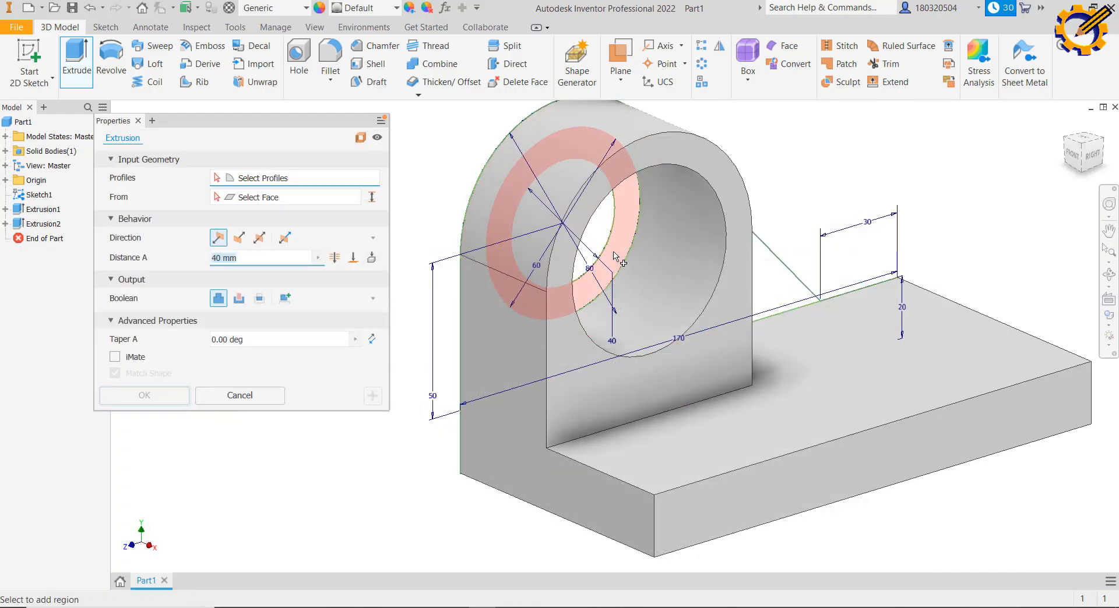
left_click(615, 259)
type("30")
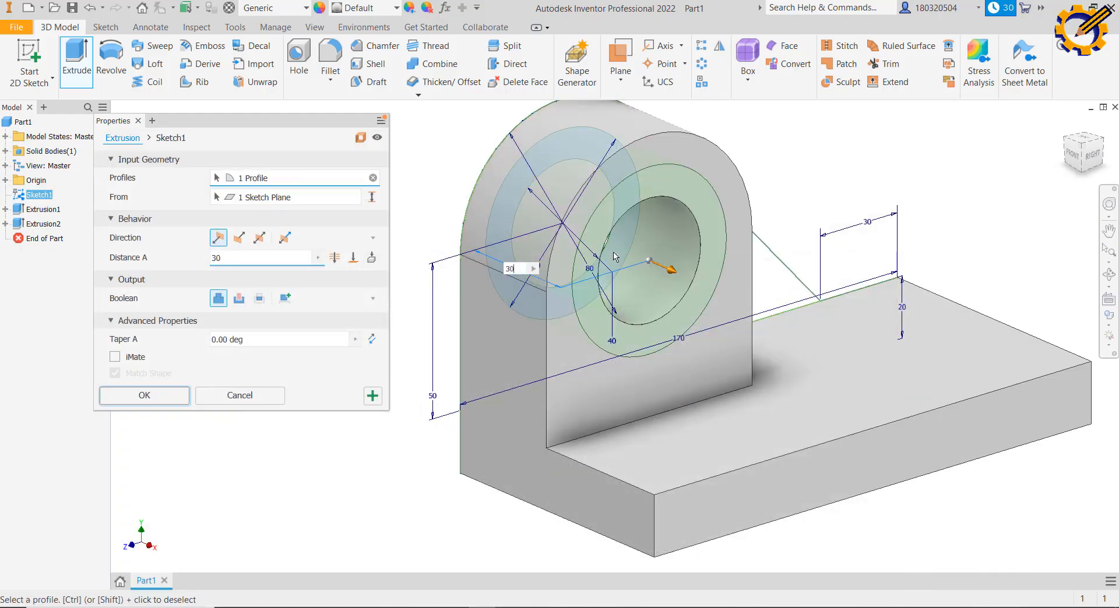
left_click(372, 399)
Extrude the triangular rib profile beside the upright 15 mm
left_click(770, 289)
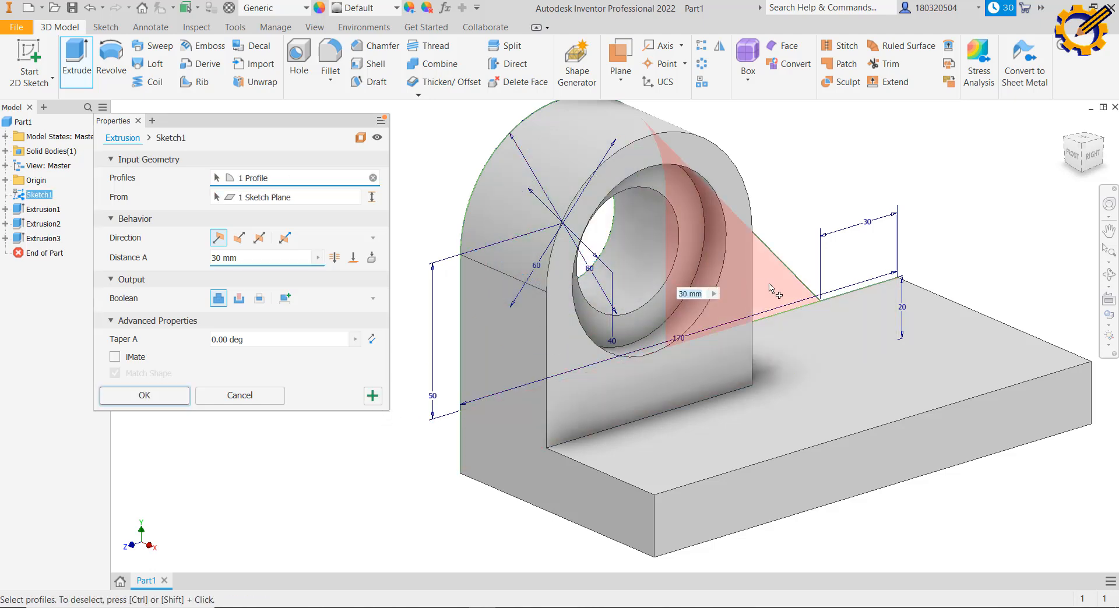
type("15")
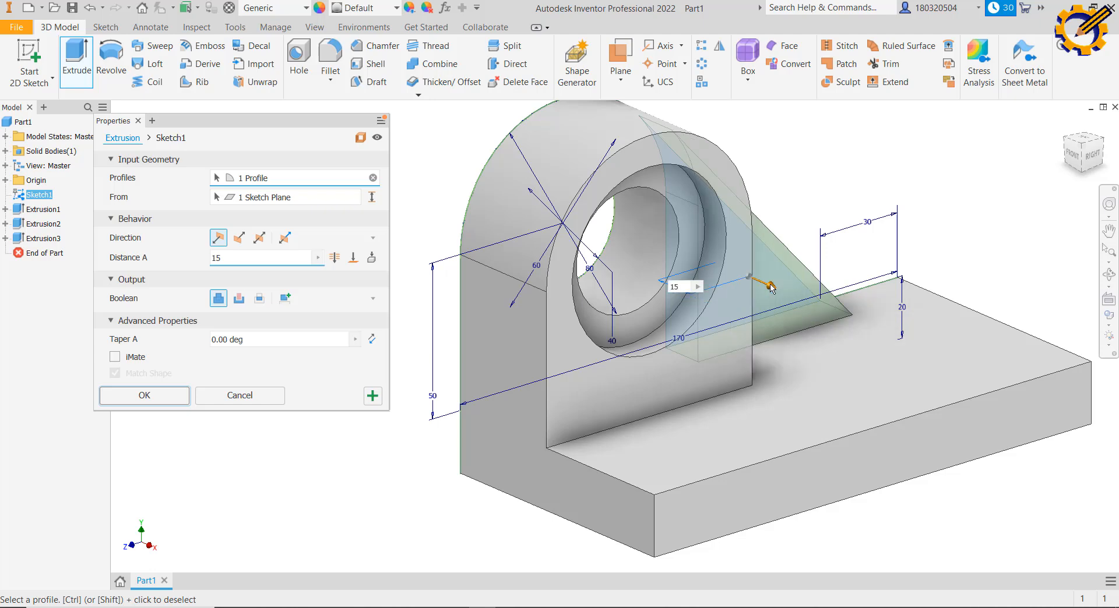
left_click(166, 400)
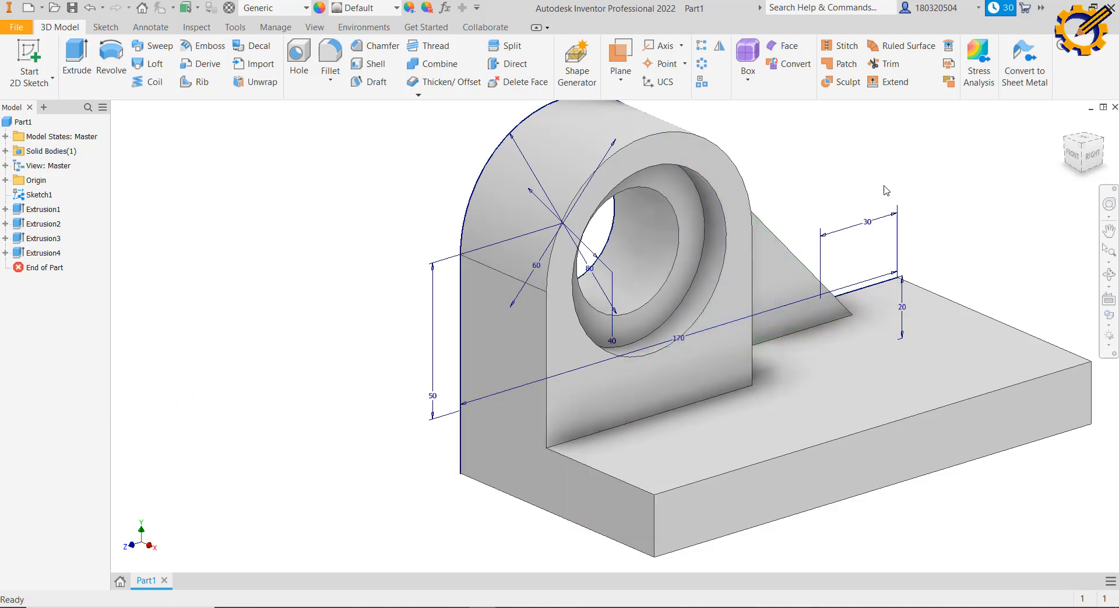
Chamfer the base's vertical corner edge in front of the upright with a 30 mm distance
left_click(1105, 142)
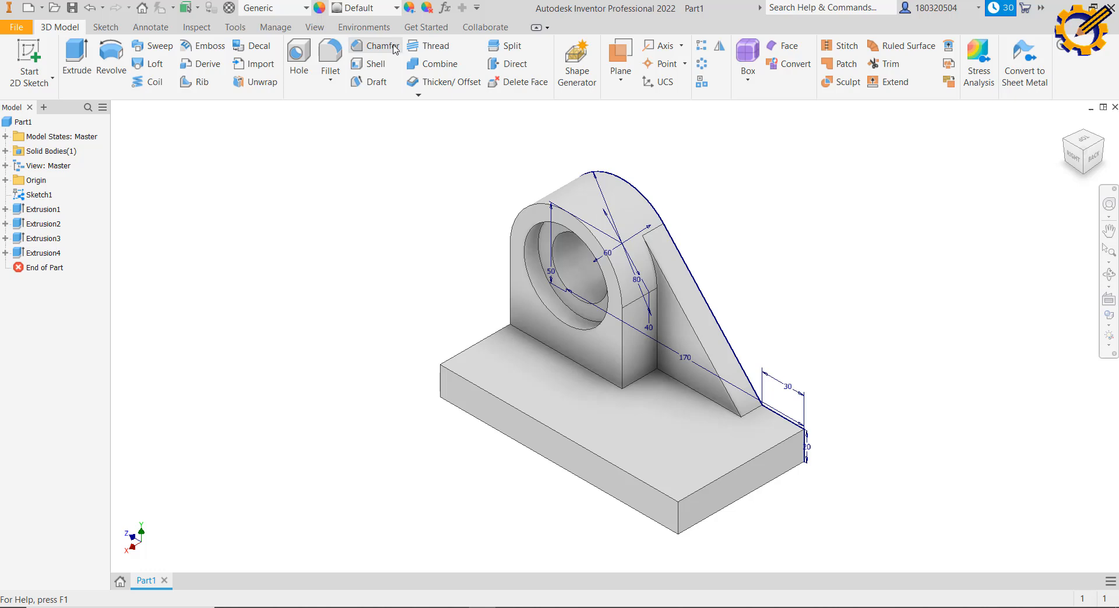
left_click(395, 50)
left_click(310, 178)
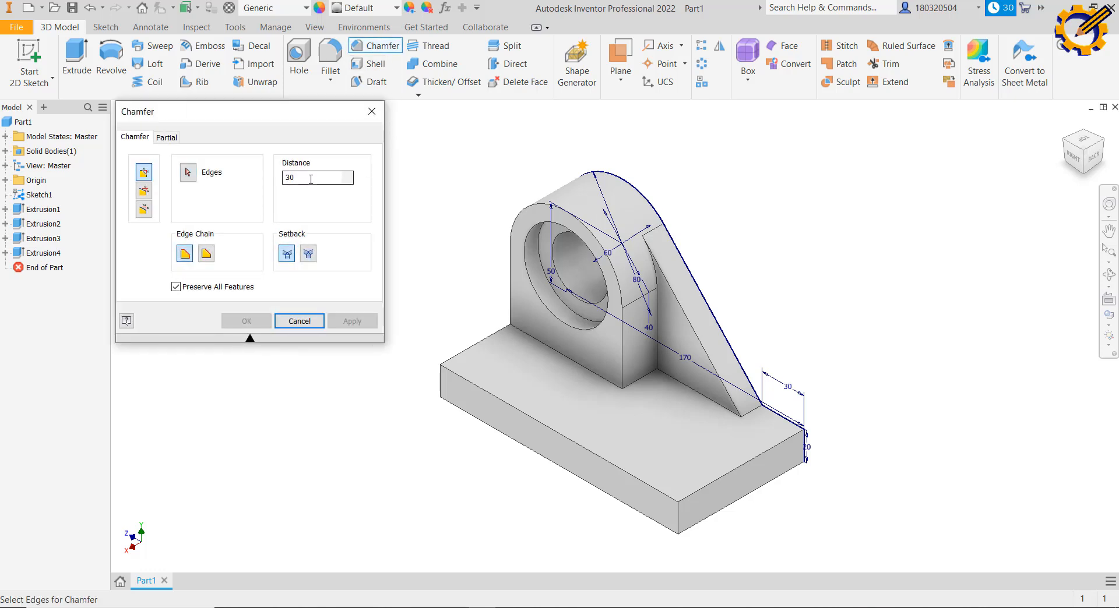
double_click(319, 175)
left_click(443, 387)
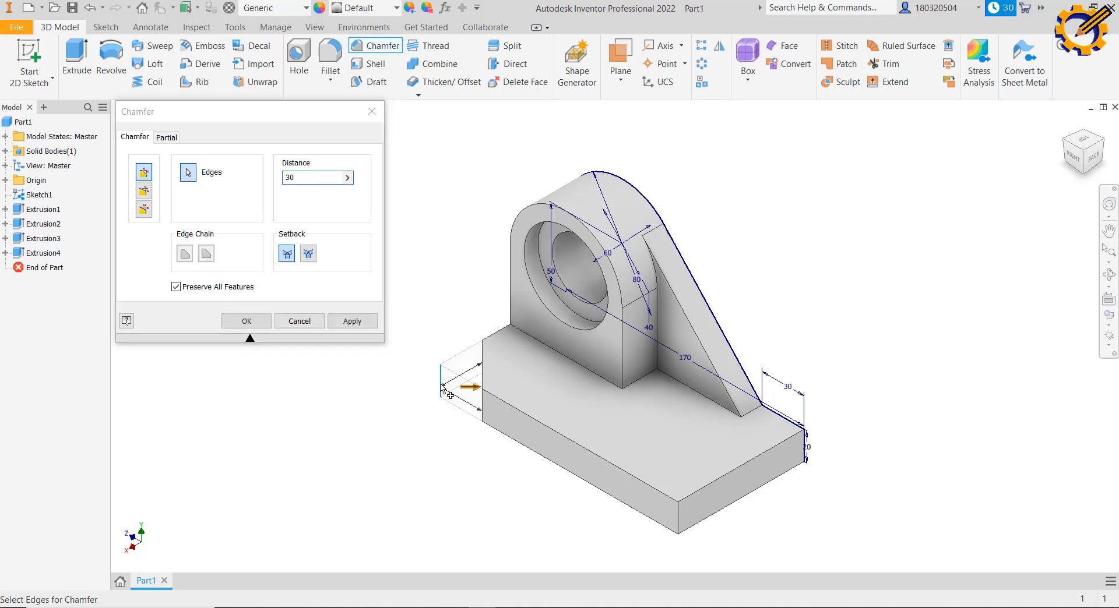
left_click(247, 321)
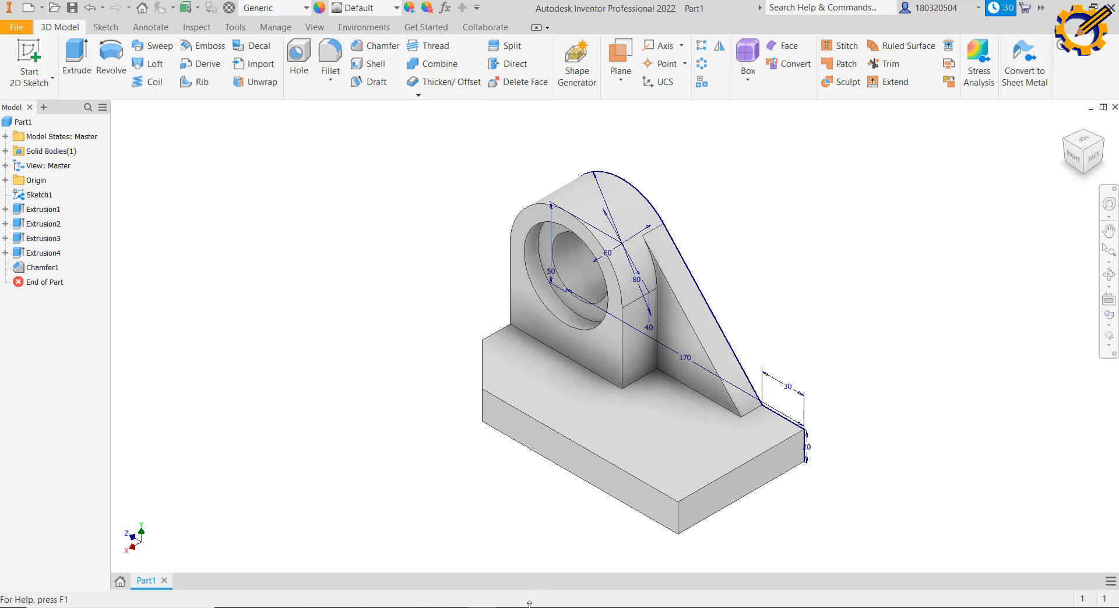
Check the reference drawing, hide the shared sketch, and start a new sketch on the base's top face
key("alt+Tab")
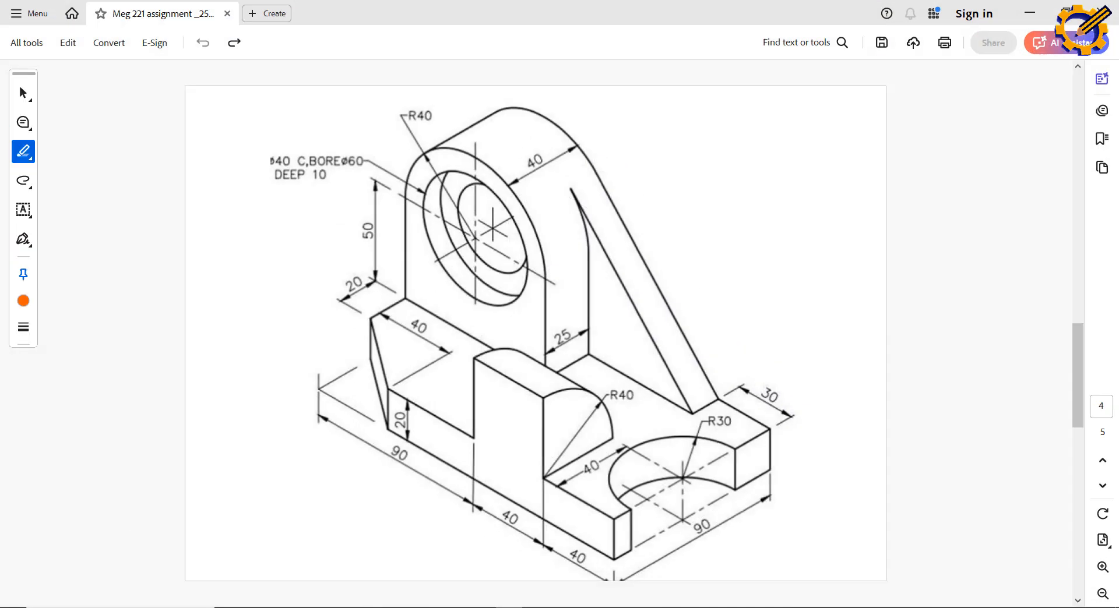
key("alt+Tab")
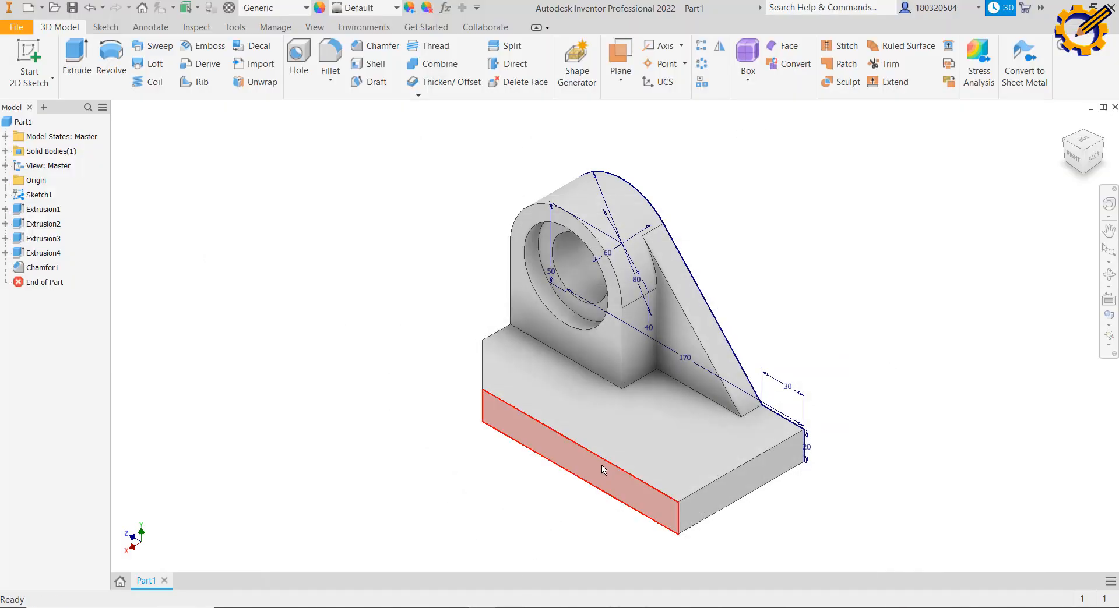
left_click(644, 432)
left_click(691, 426)
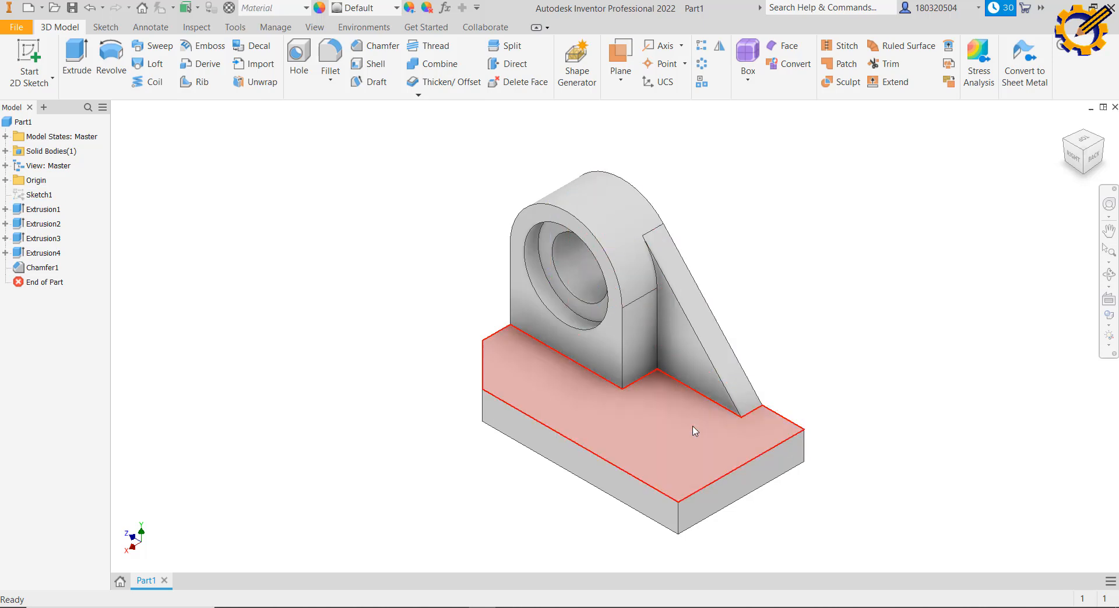
left_click(674, 441)
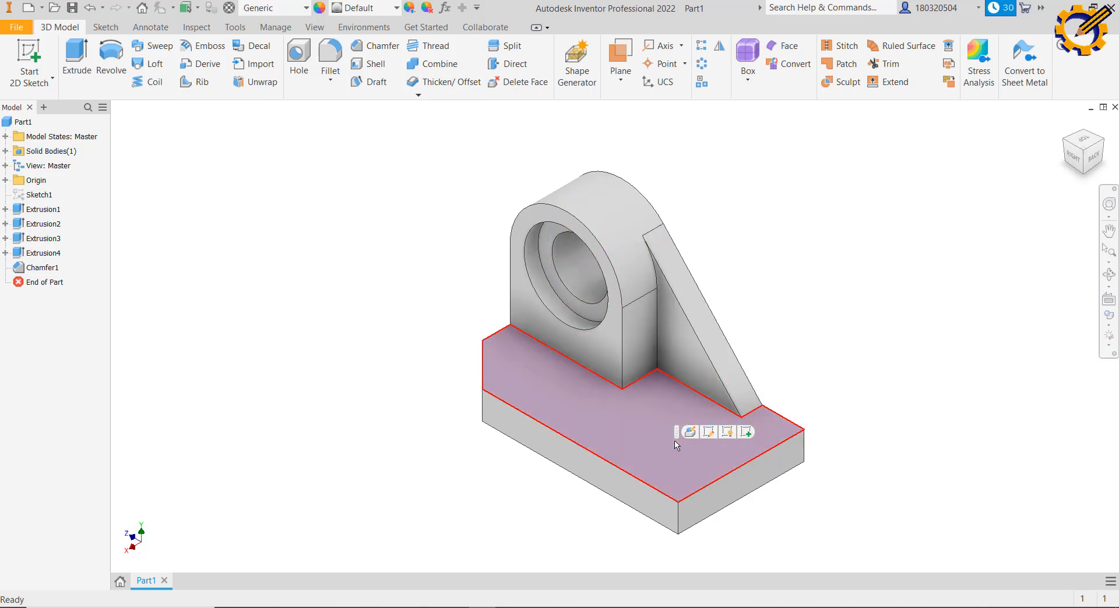
left_click(746, 432)
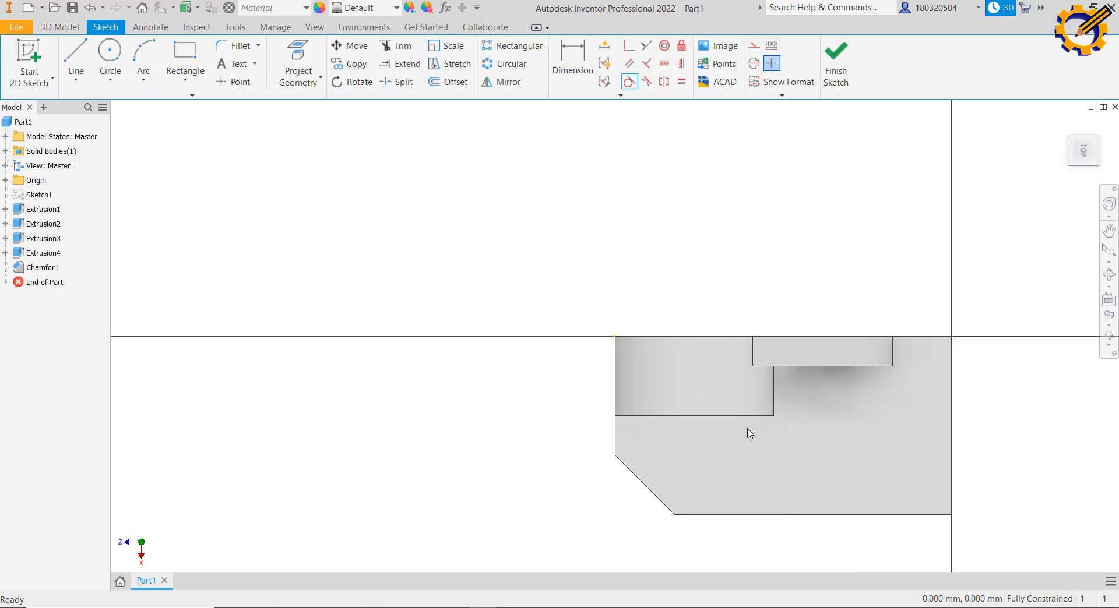
Consult the reference drawing for the end cutout and sketch a 60 mm diameter circle centred on the base's rib-side end edge
left_click(505, 607)
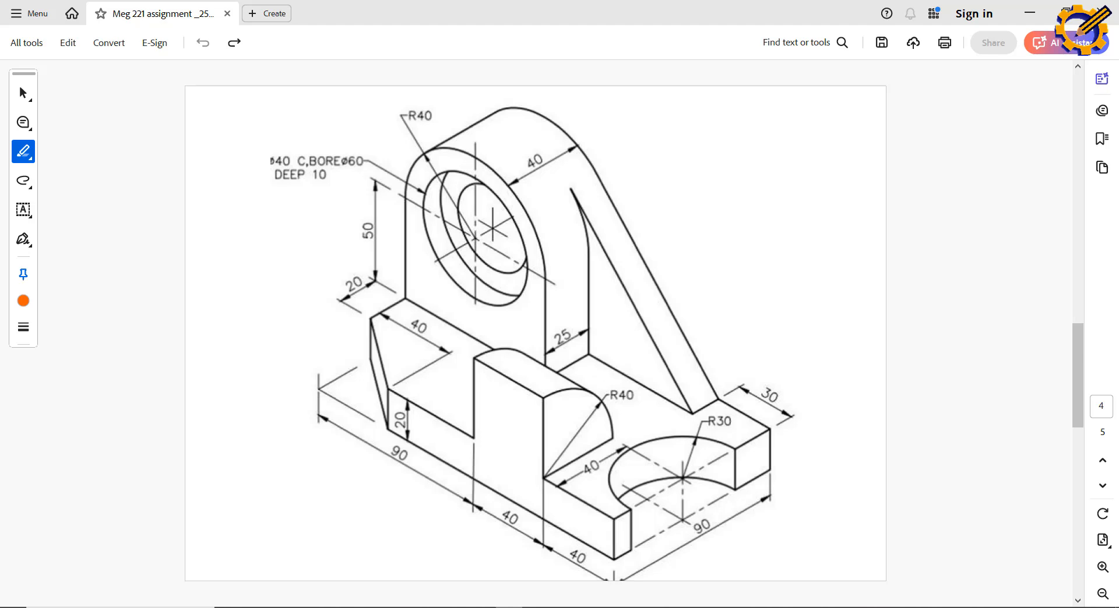
left_click(483, 607)
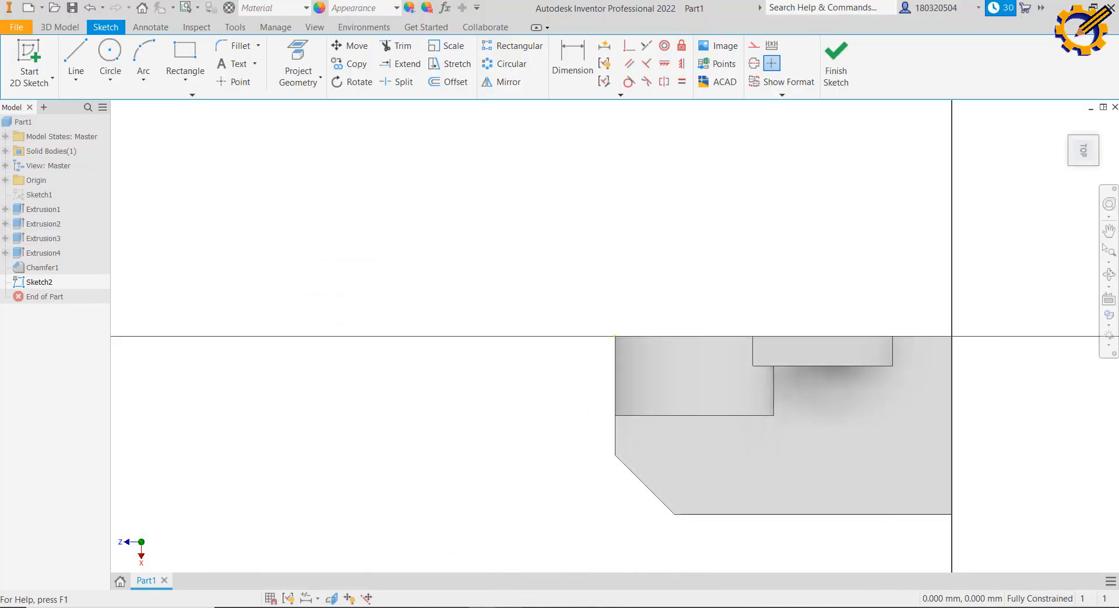
left_click(506, 607)
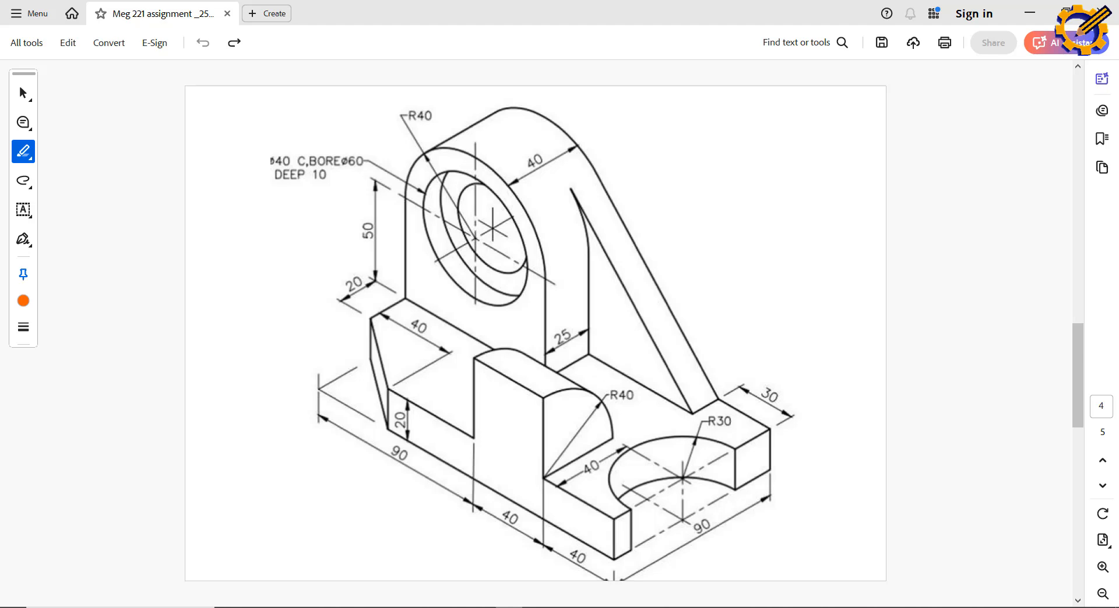
left_click(483, 607)
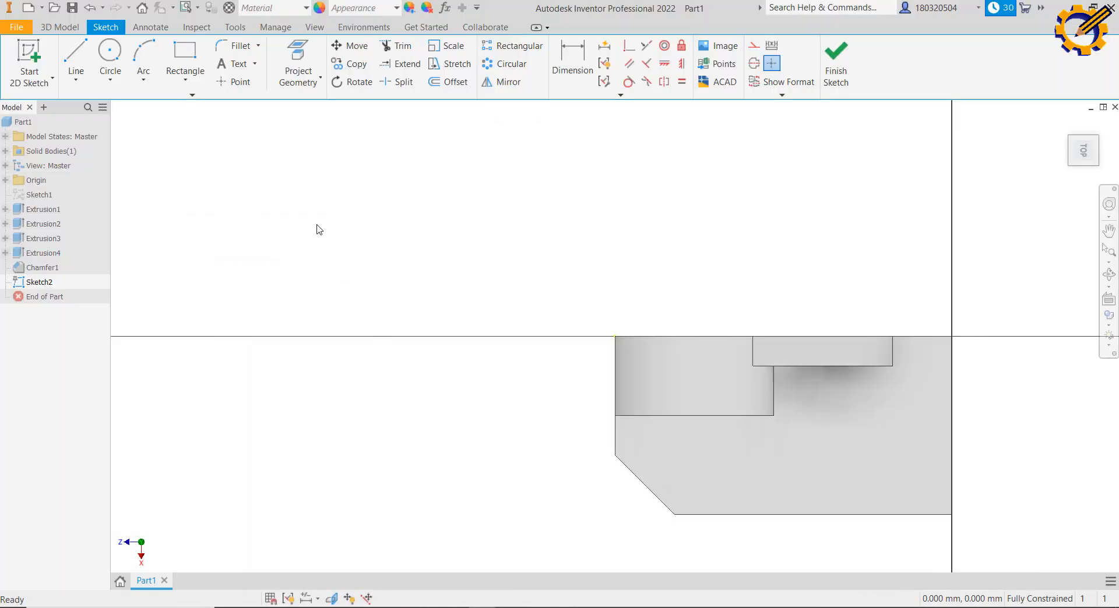
left_click(108, 58)
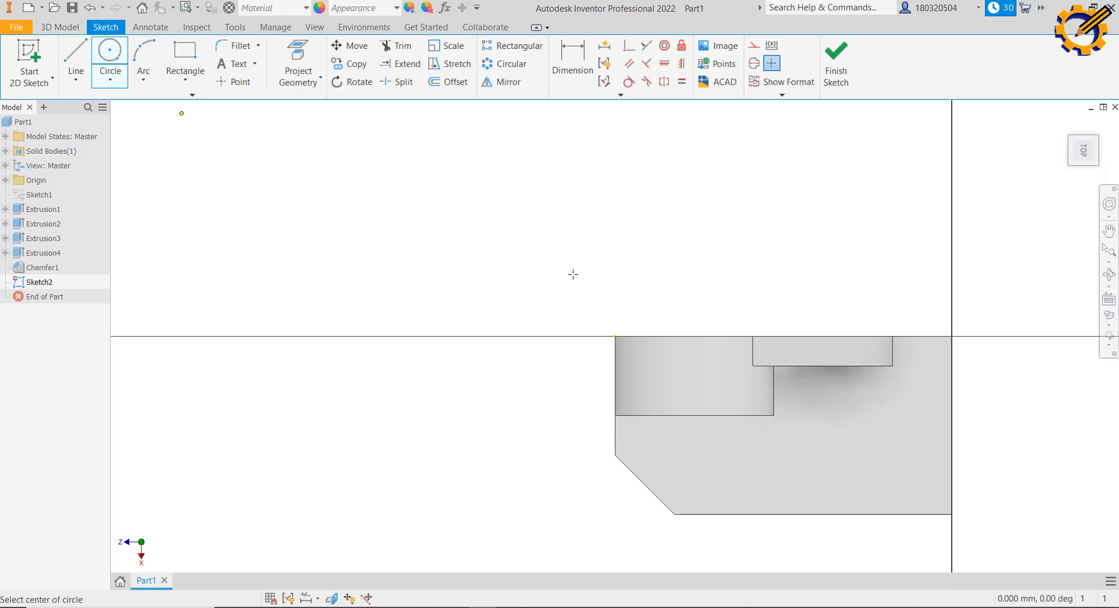
left_click(951, 447)
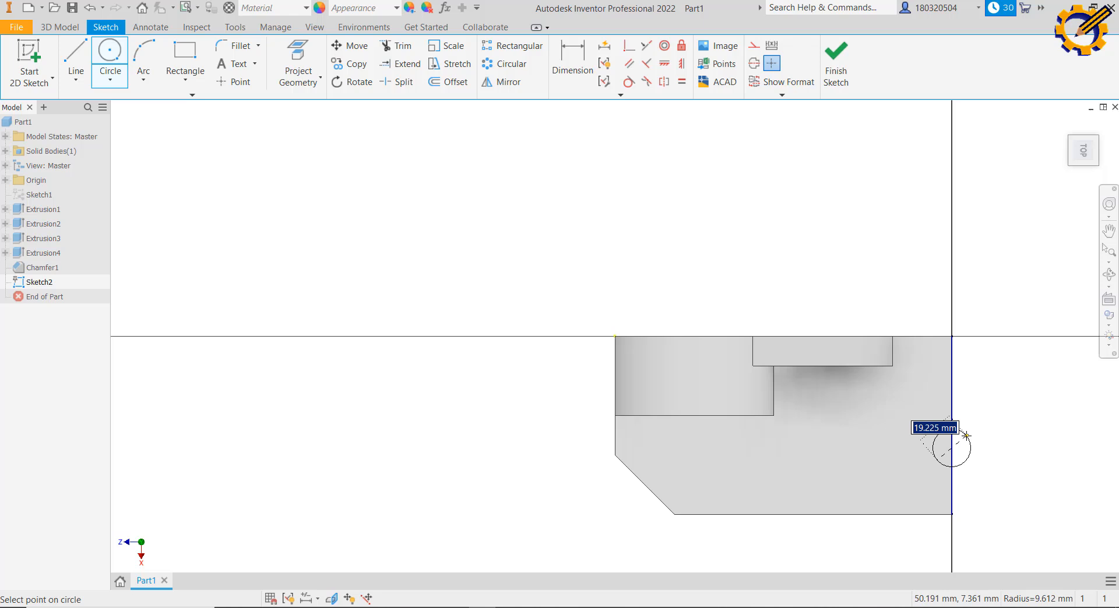
type("60")
key("Return")
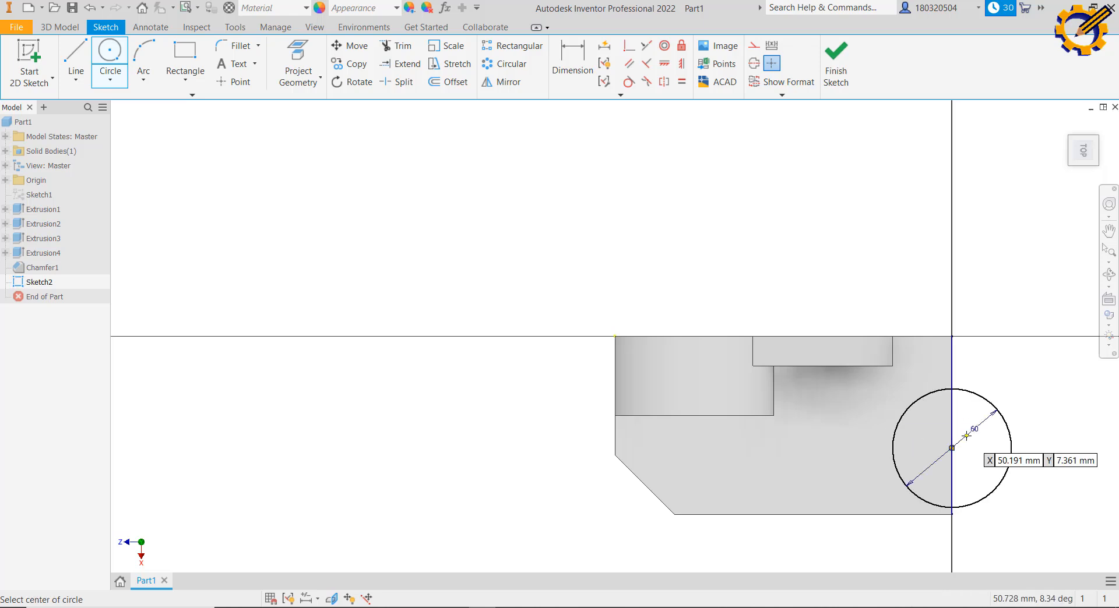
Dimension the circle's centre 40 mm from the base's long front edge and trim away the half outside the base
left_click(581, 65)
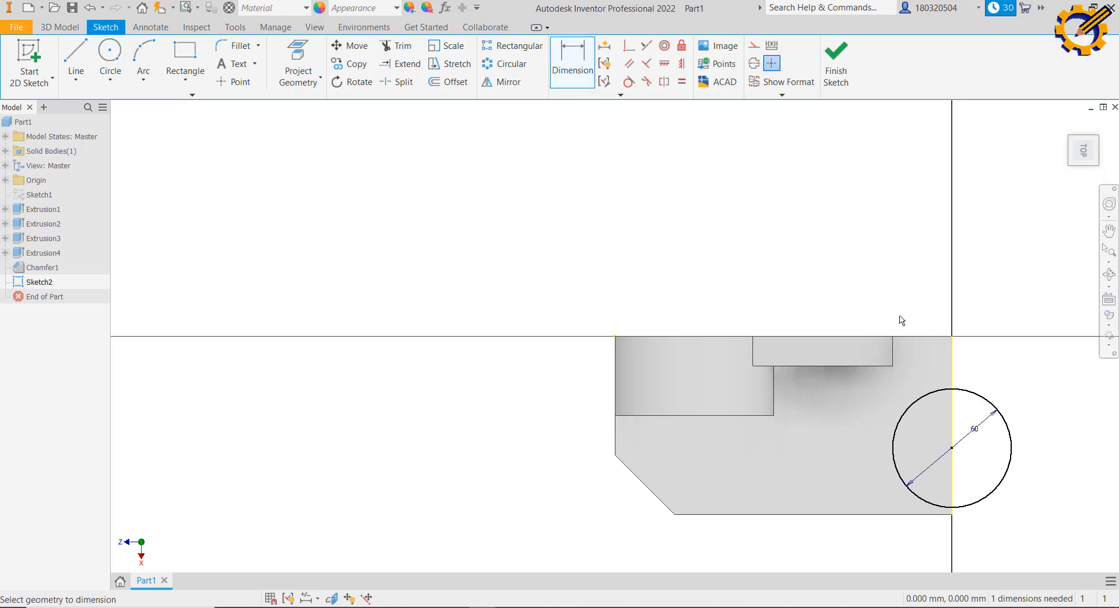
left_click(939, 519)
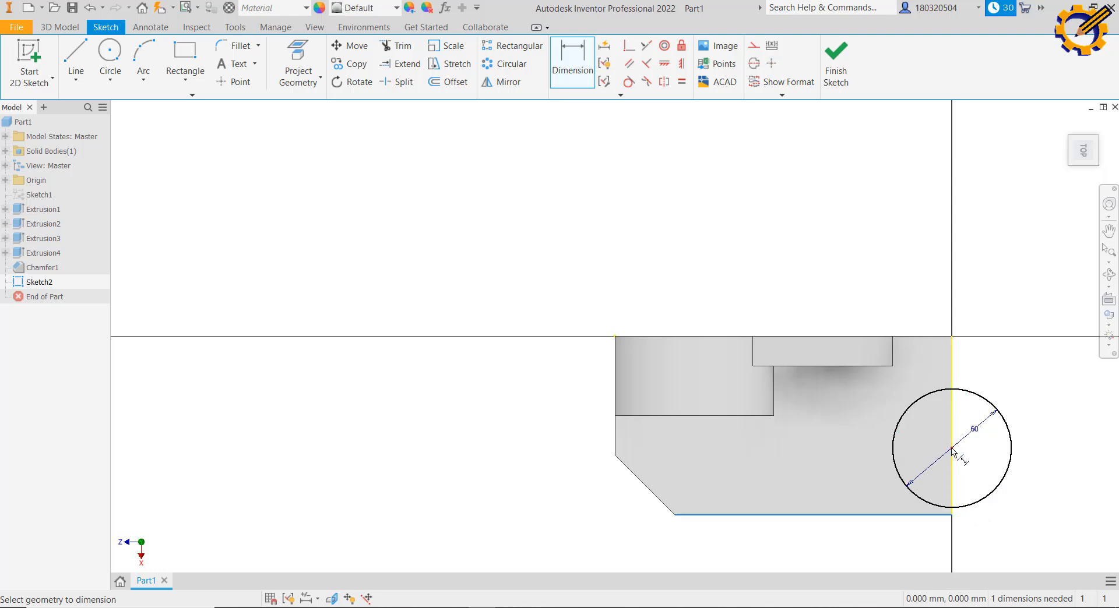
left_click(950, 449)
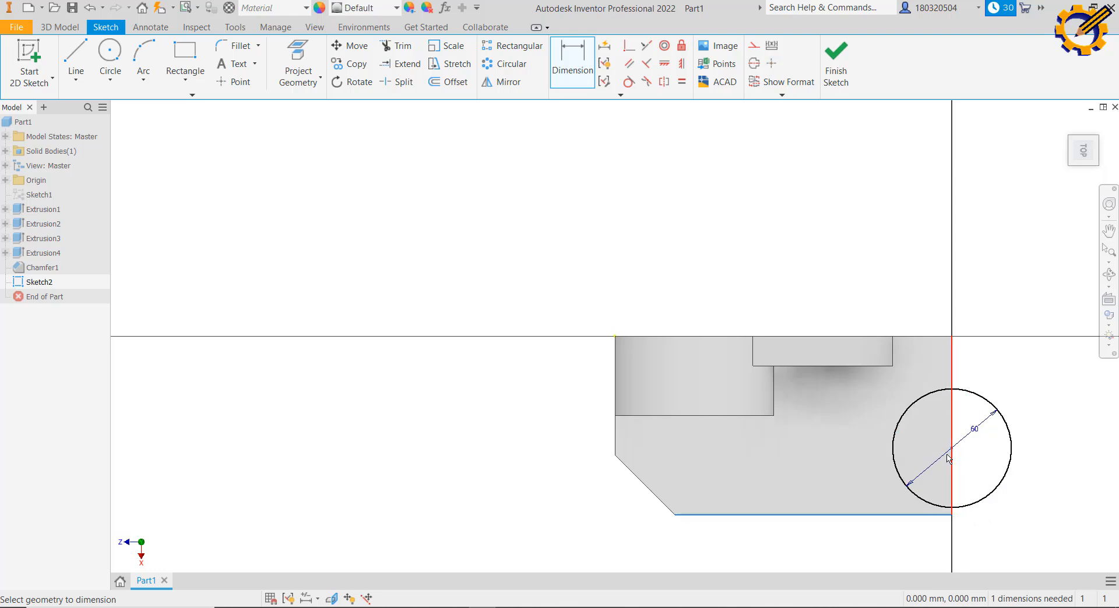
left_click(1030, 473)
type("40")
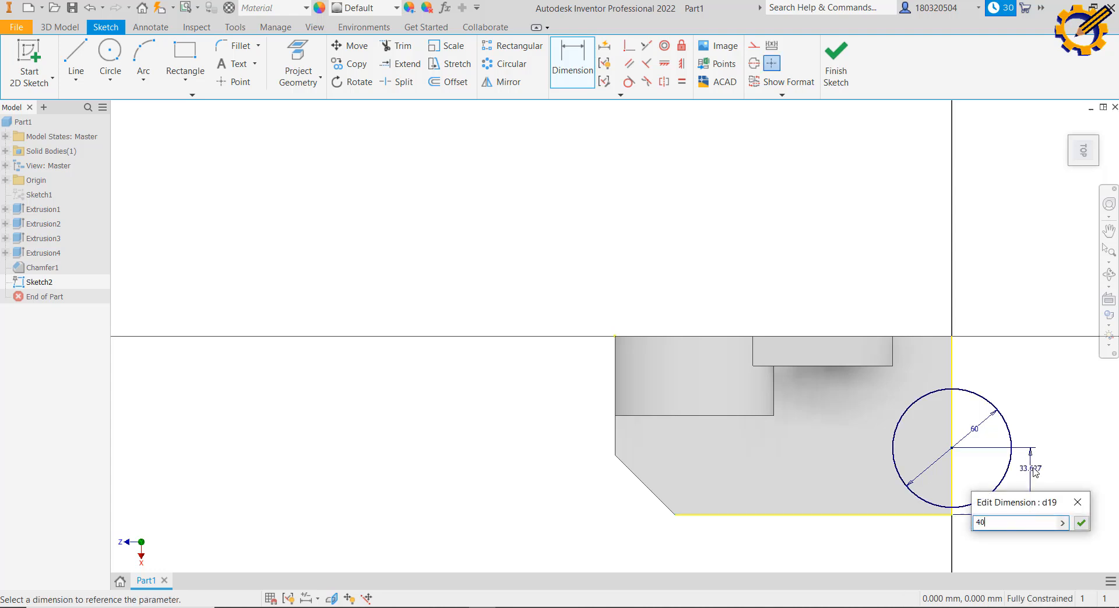
key("Return")
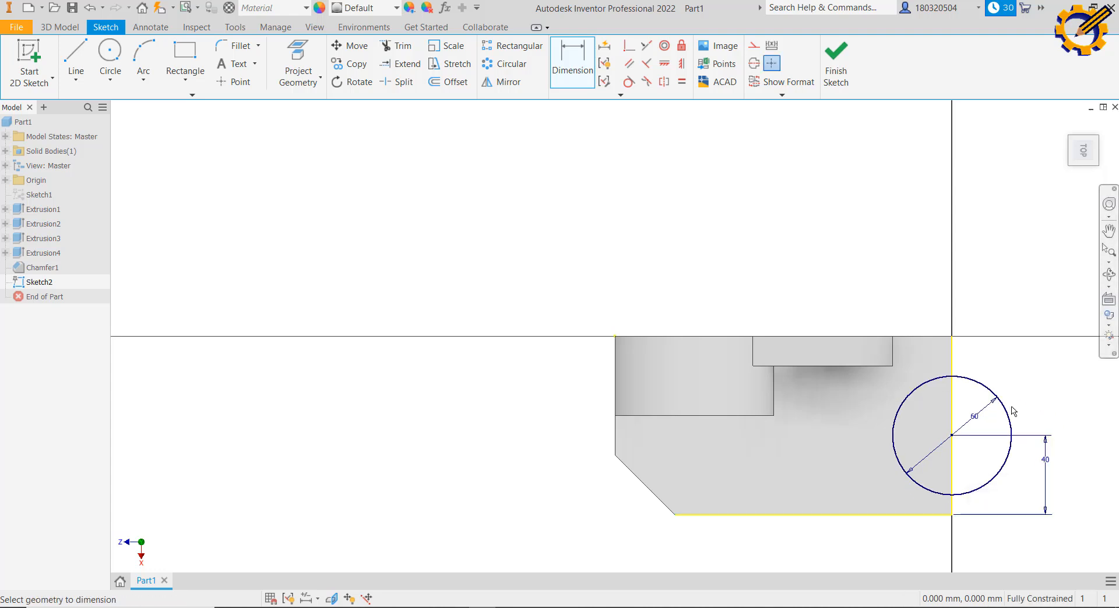
left_click(398, 50)
left_click(986, 389)
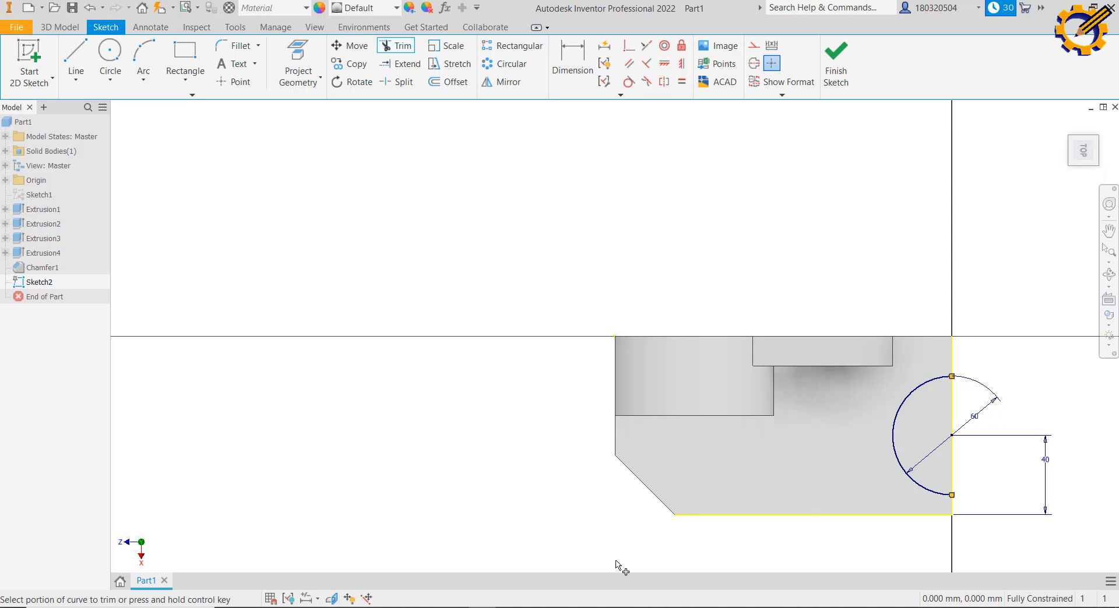
Sketch a rectangle about 32 mm long standing on the base's front edge and check its dimensions in the reference drawing
left_click(187, 56)
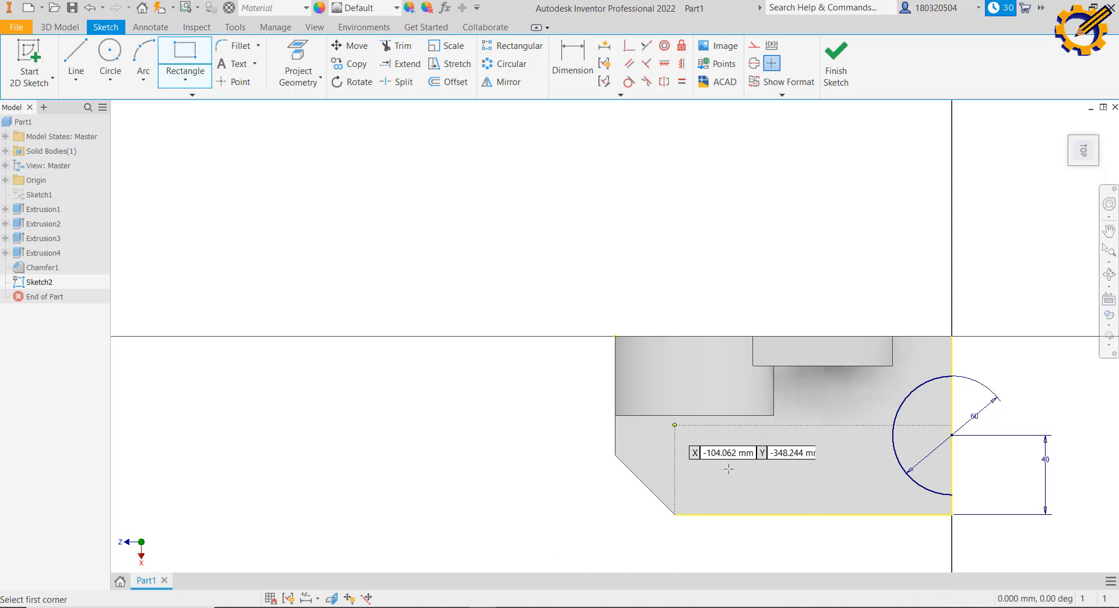
left_click(806, 514)
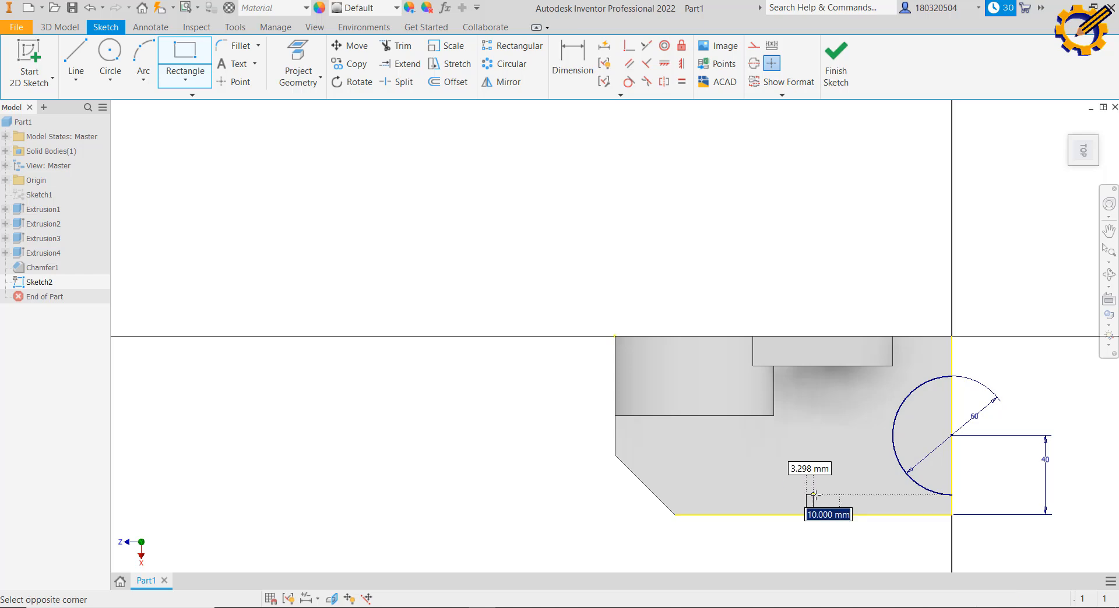
left_click(870, 478)
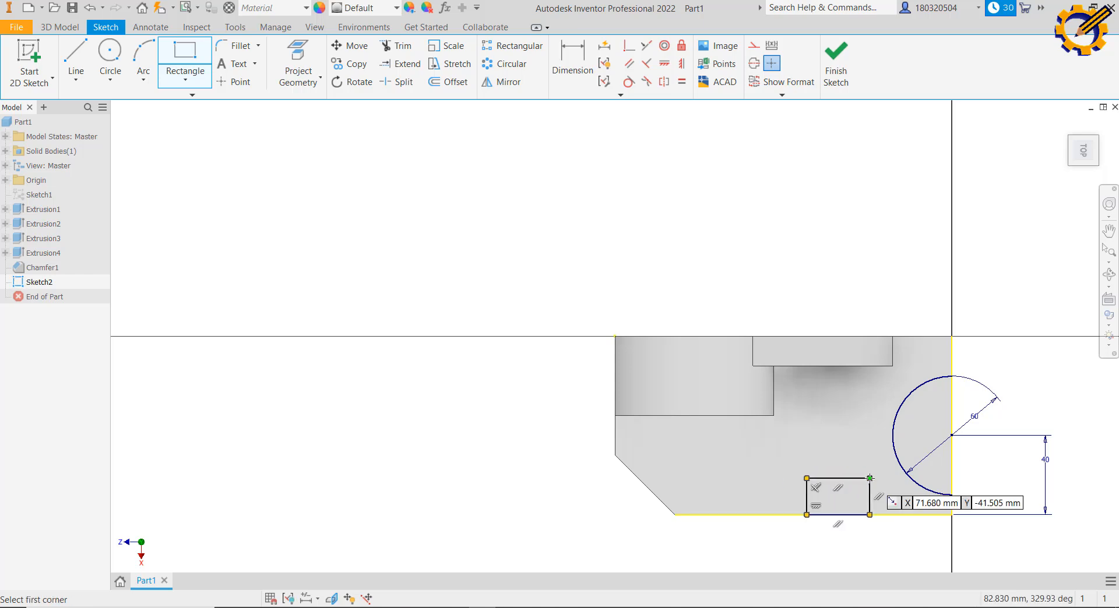
left_click(509, 607)
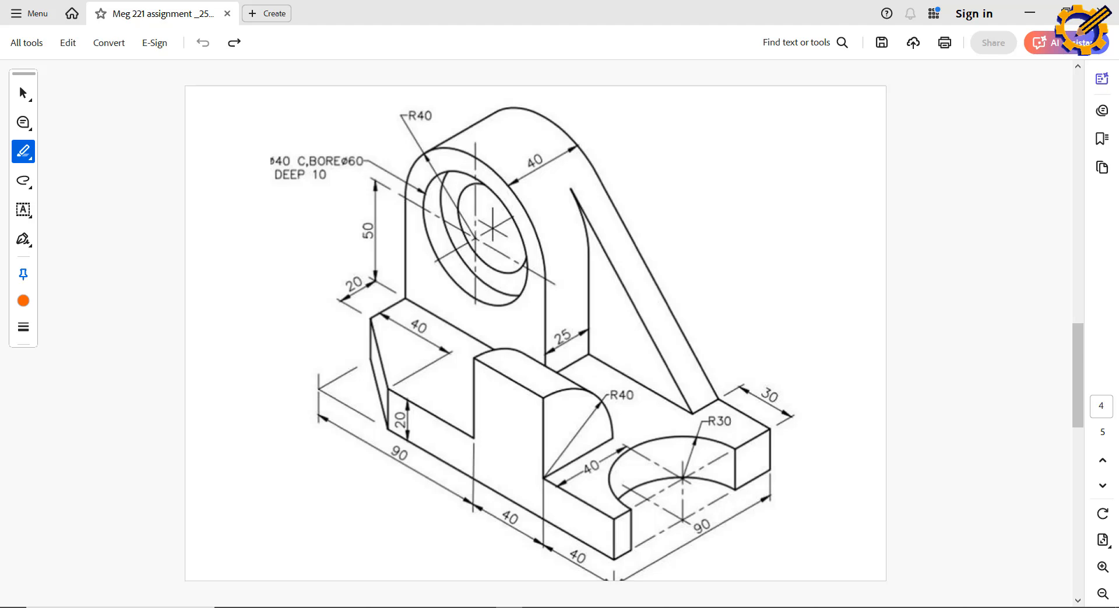
left_click(483, 607)
Dimension the rectangle on the base's front edge to 40 mm long and 40 mm deep
left_click(574, 60)
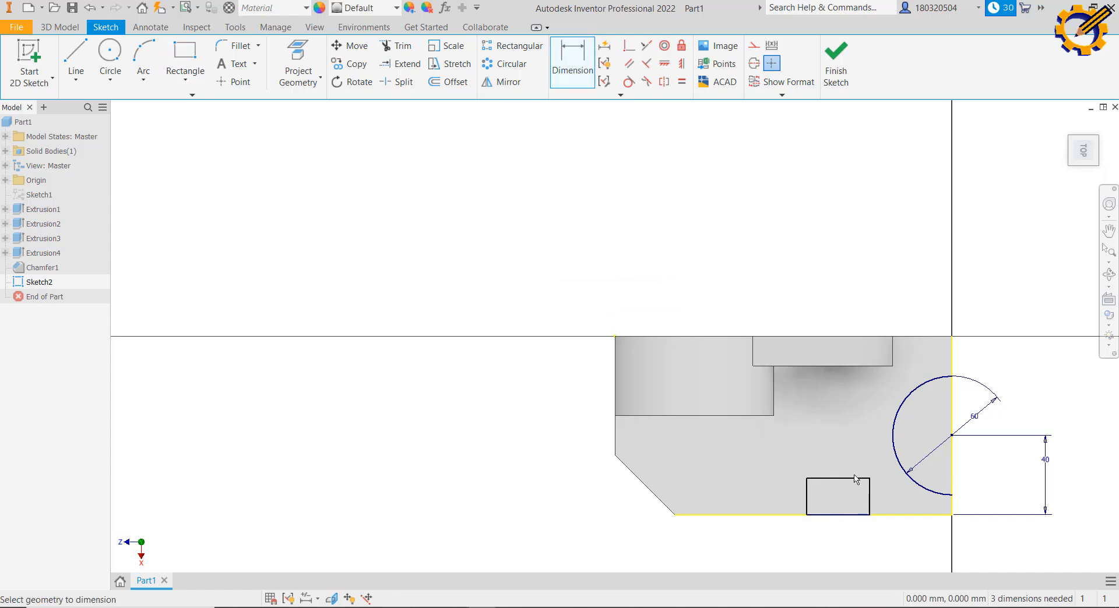
left_click(842, 480)
left_click(839, 471)
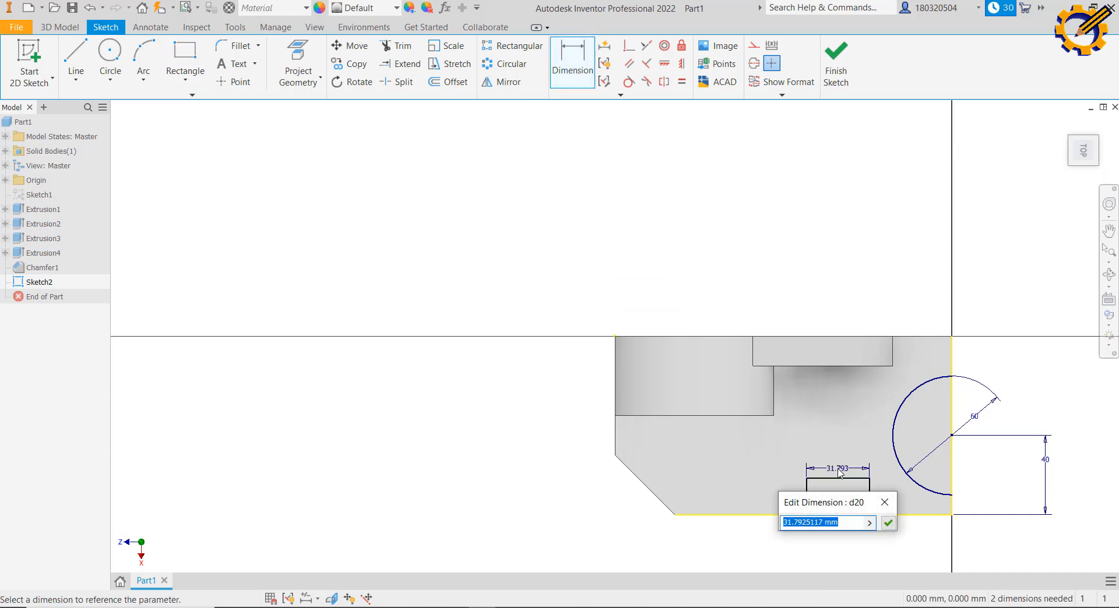
type("40")
key("Return")
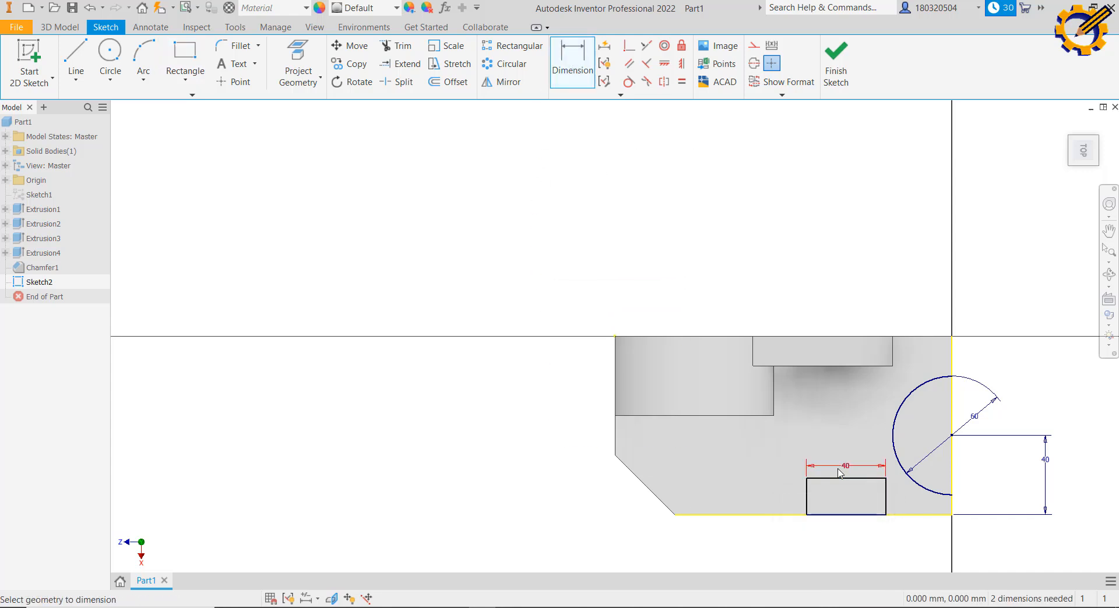
left_click(811, 500)
left_click(783, 499)
type("40")
key("Return")
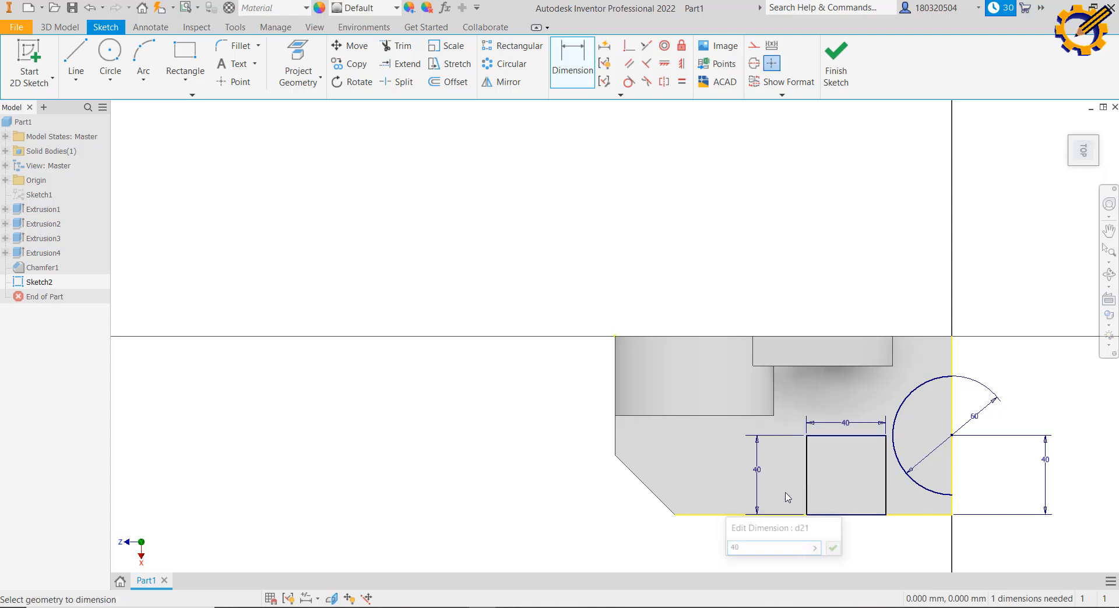
Position the square 40 mm from the base's cutout end and finish the sketch
left_click(951, 515)
left_click(887, 515)
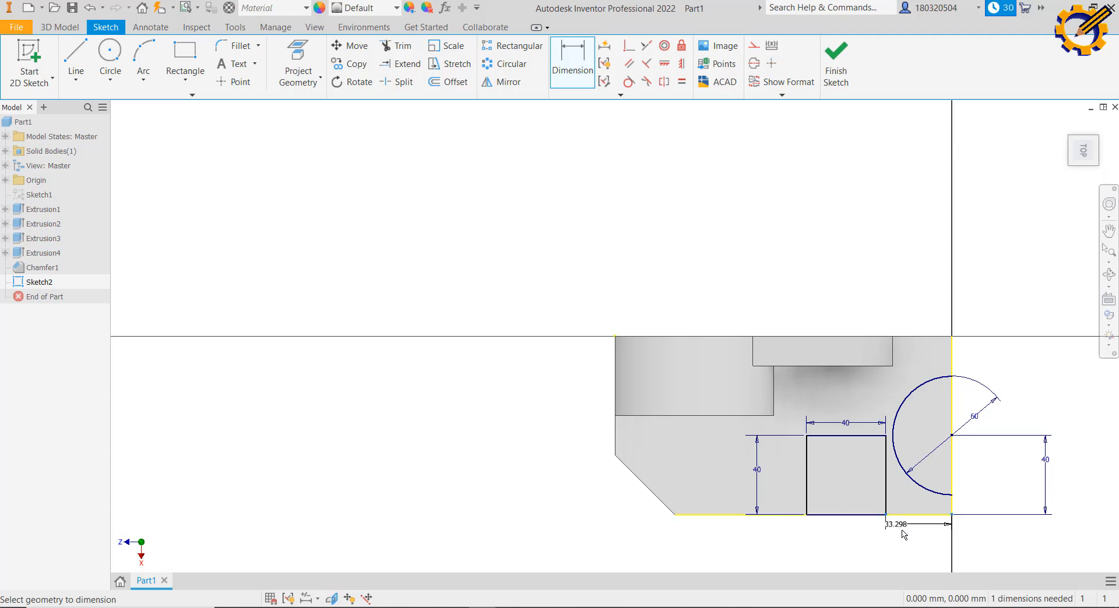
left_click(903, 533)
type("40")
key("Return")
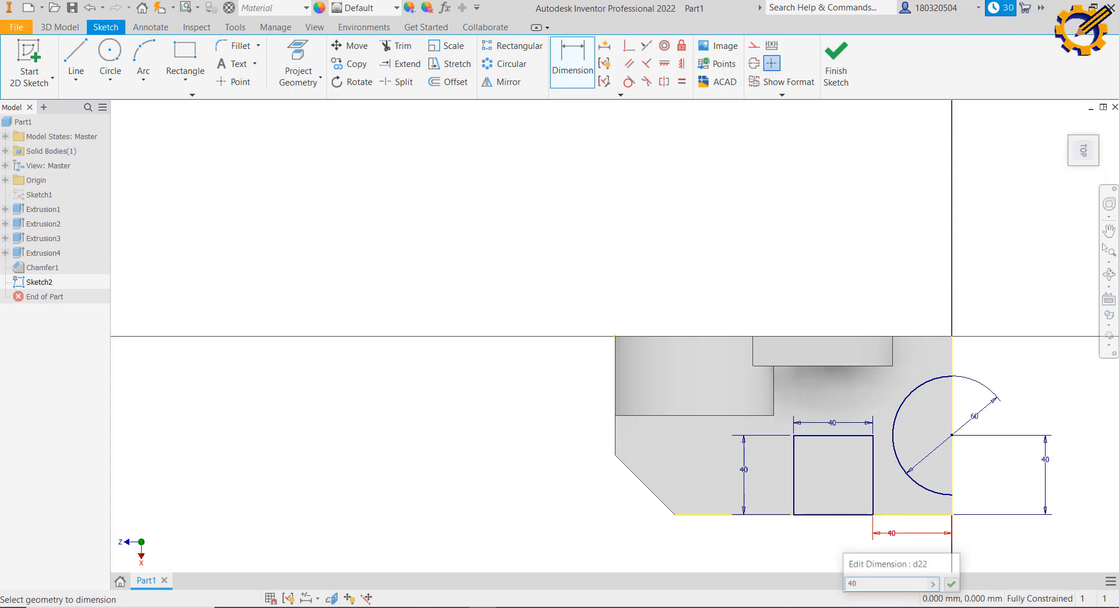
left_click(835, 66)
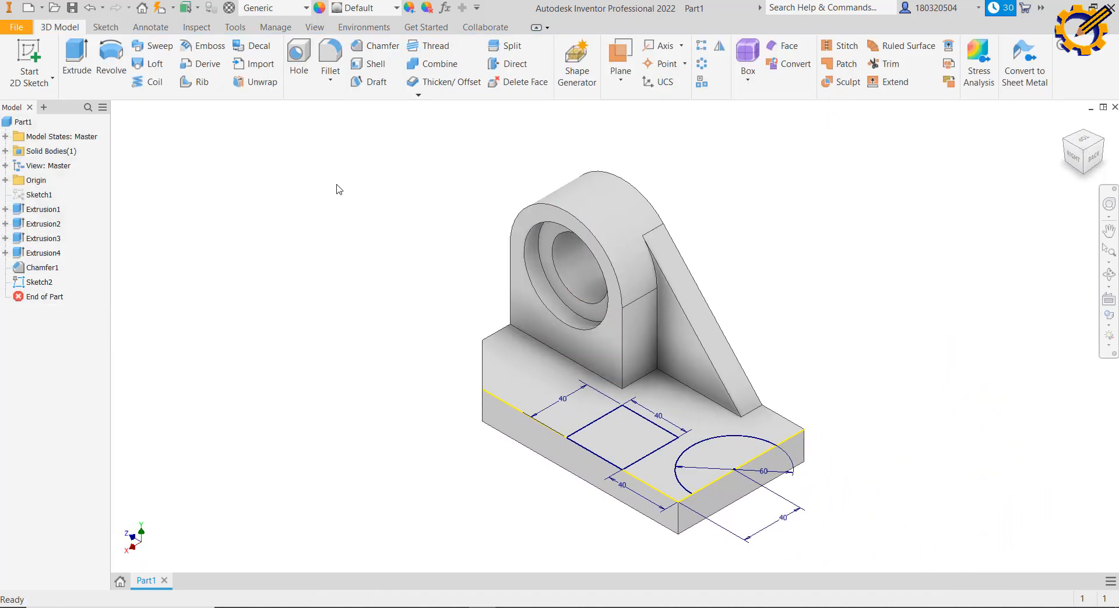
Cut the half-circle profile through all of the base at its end
left_click(68, 70)
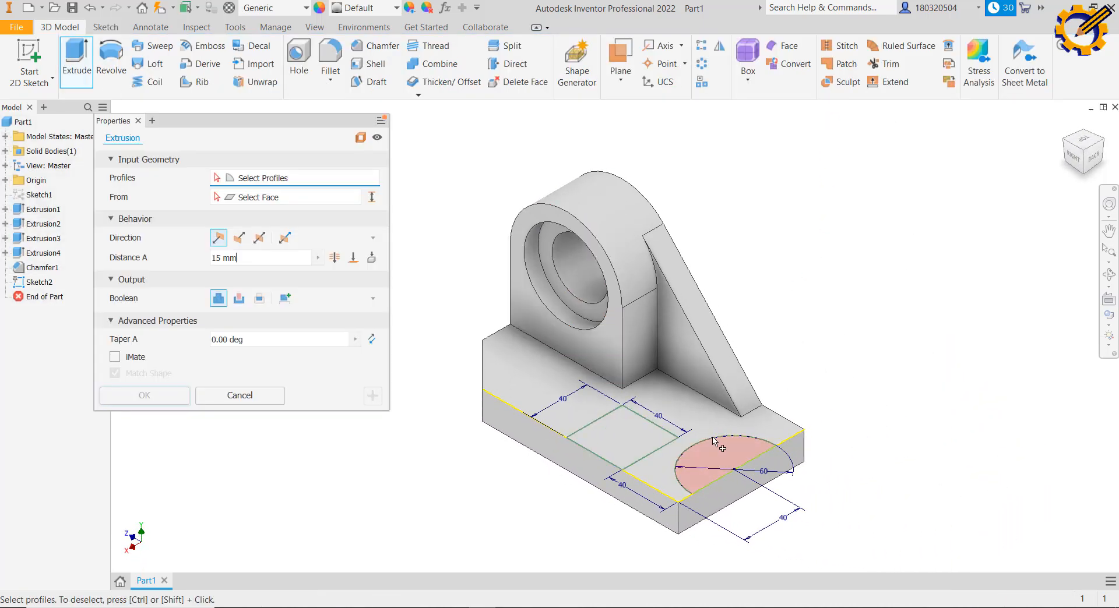
left_click(720, 455)
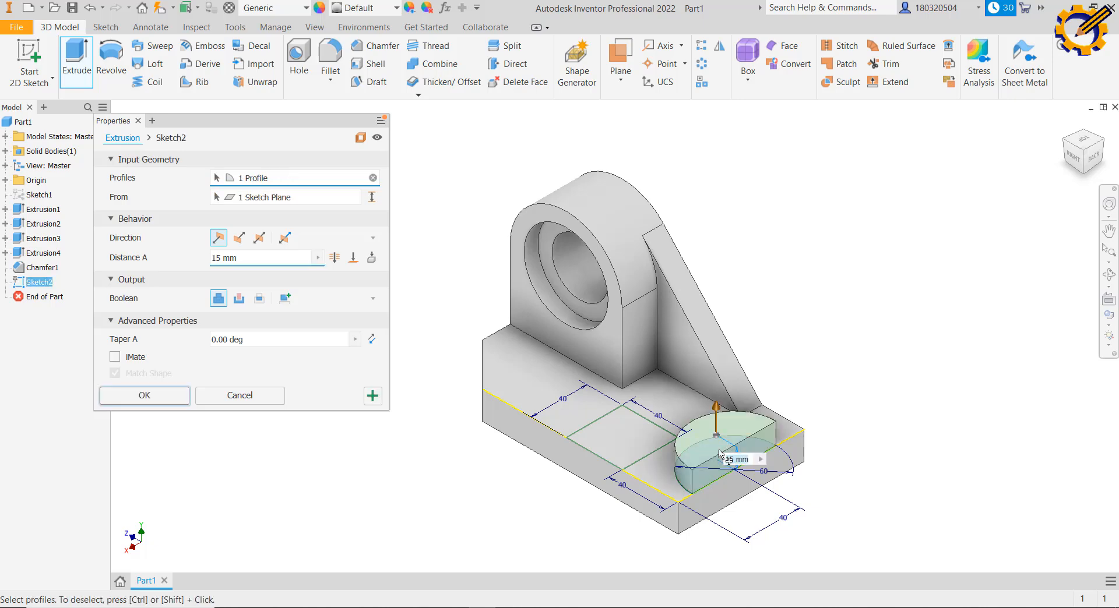
left_click(333, 257)
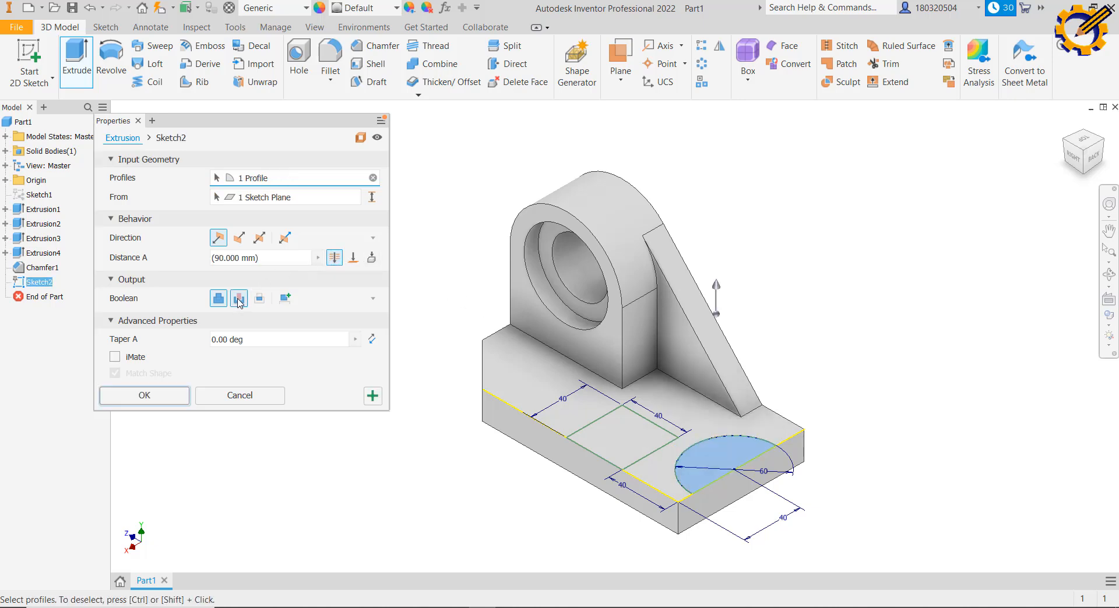
left_click(238, 300)
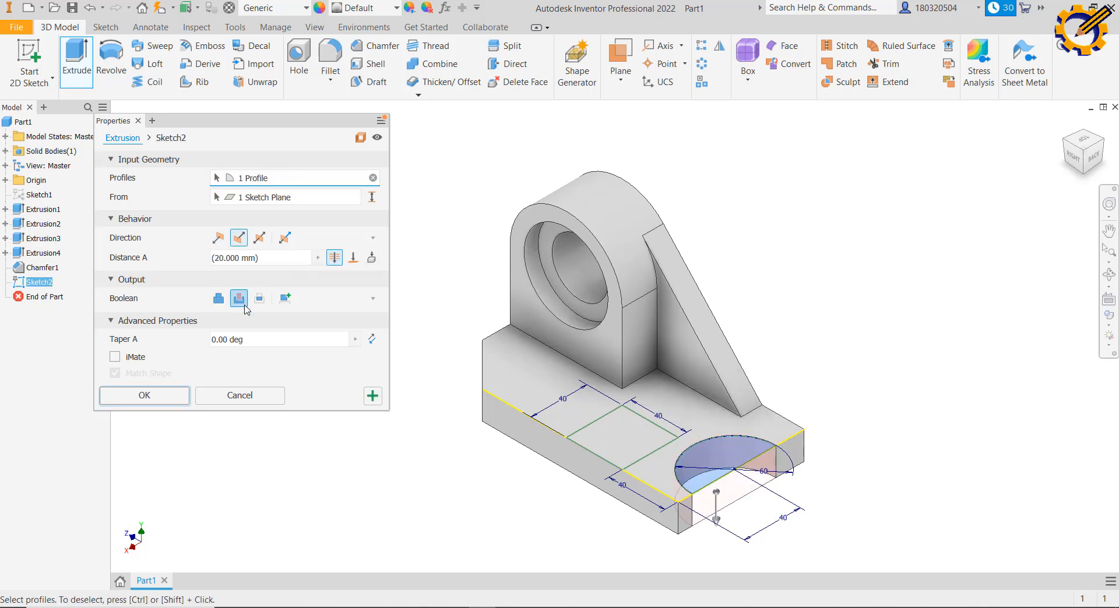
left_click(372, 397)
Try to extrude the square profile through all as a join
left_click(627, 436)
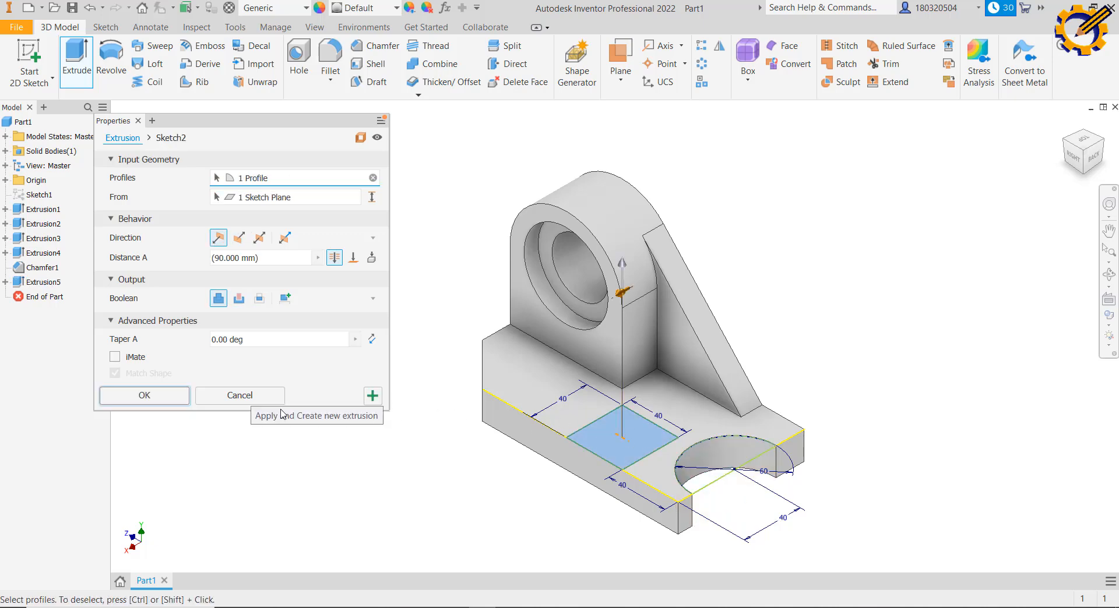
left_click(372, 394)
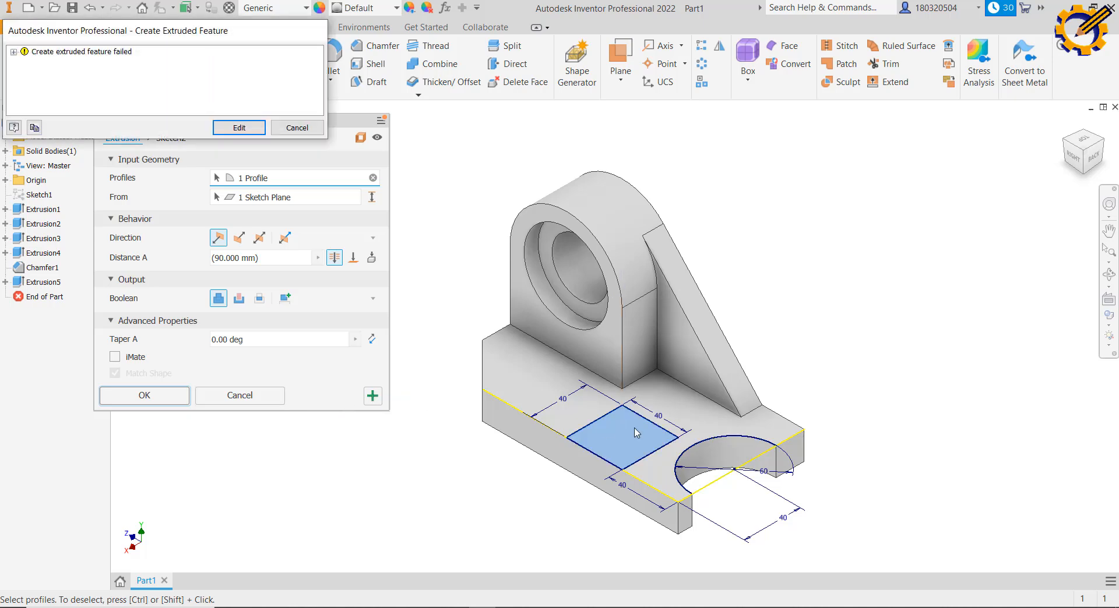
left_click(298, 128)
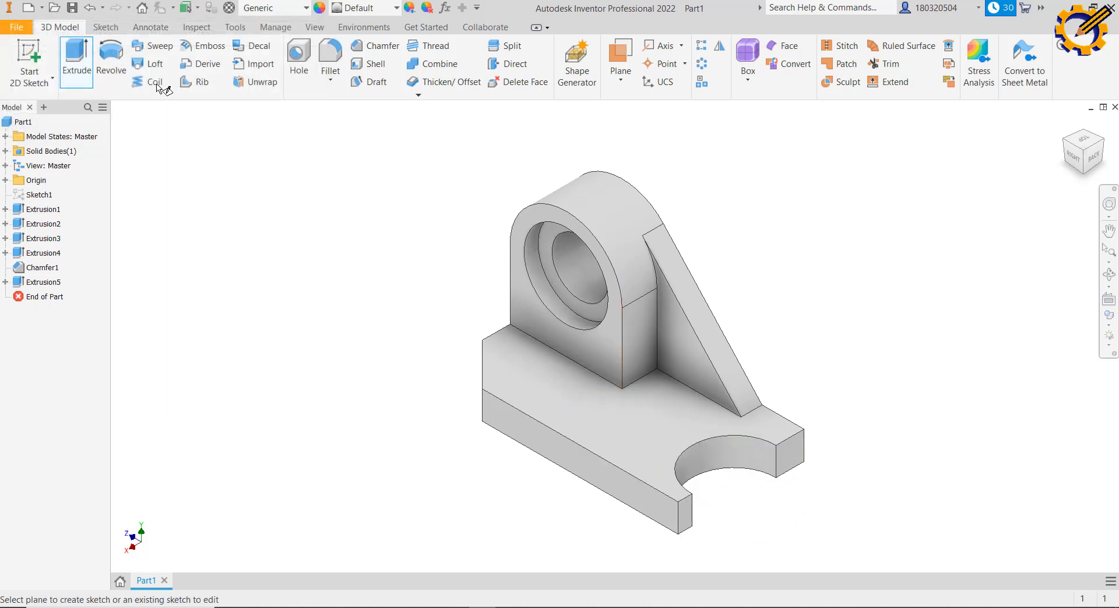
key("s")
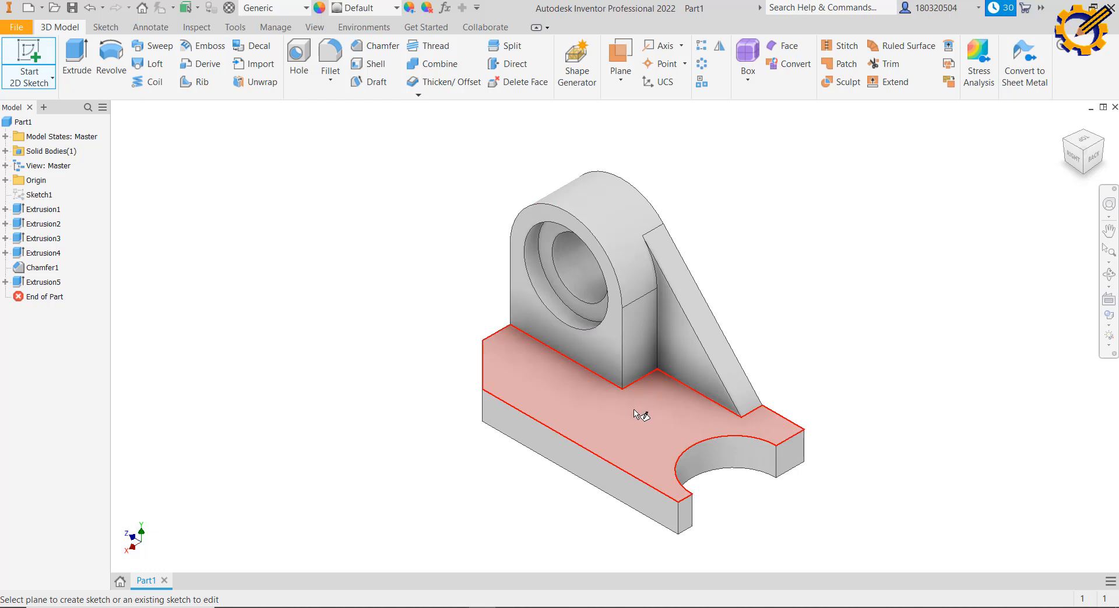
key("Escape")
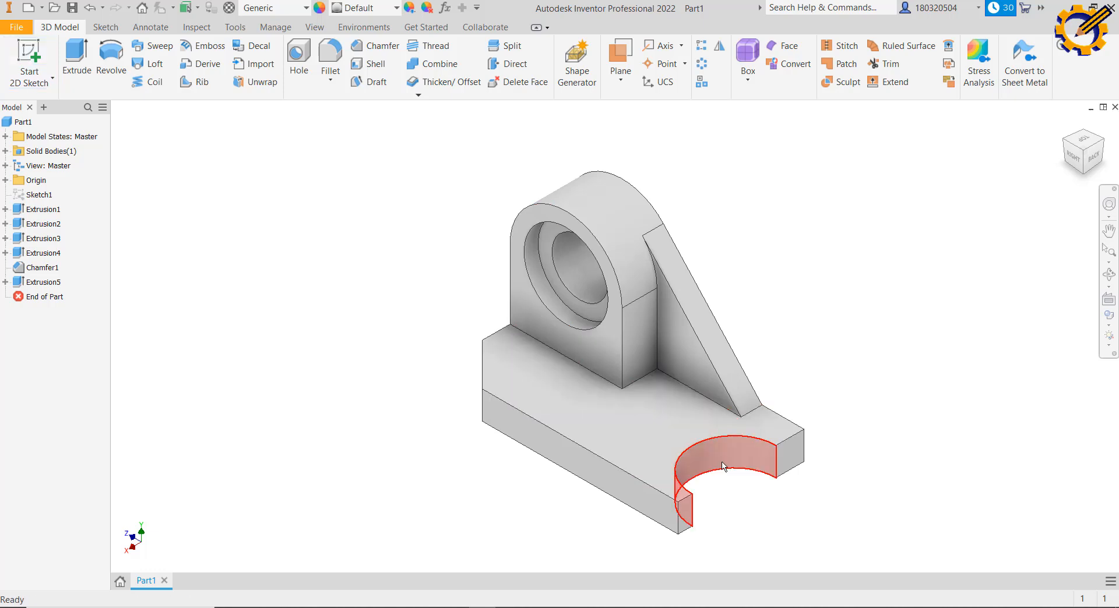
Share the end cutout's sketch so its square profile can be reused
left_click(4, 282)
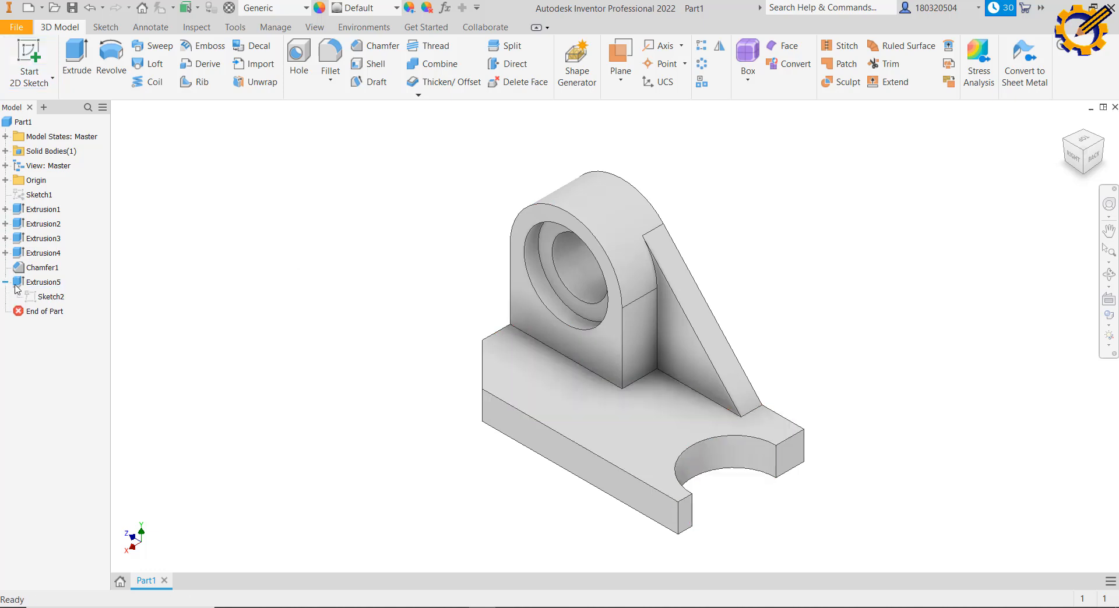
left_click(46, 298)
right_click(45, 300)
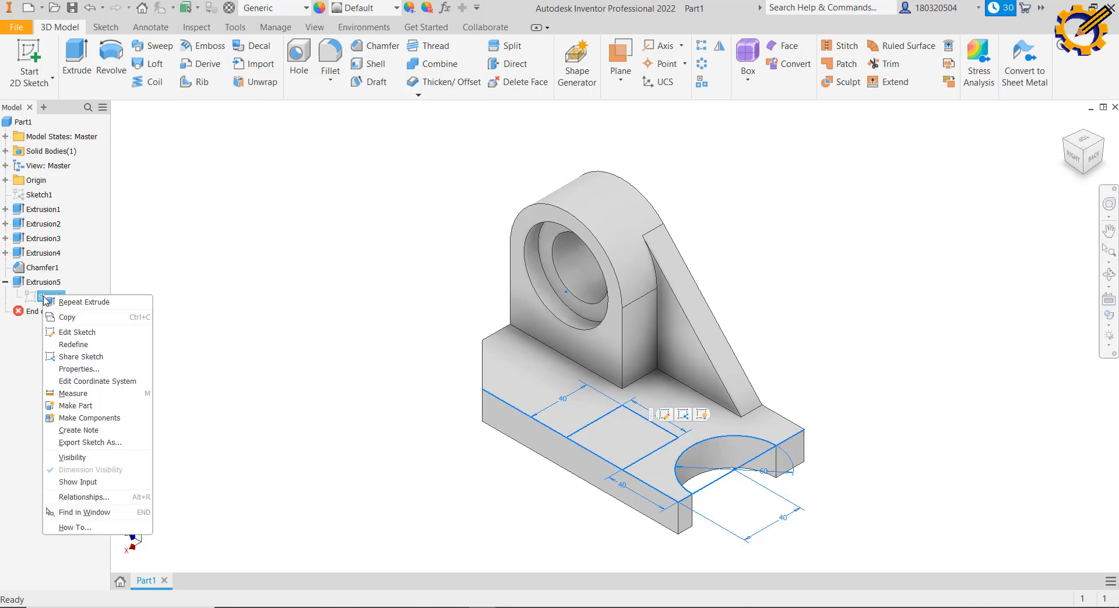
left_click(84, 357)
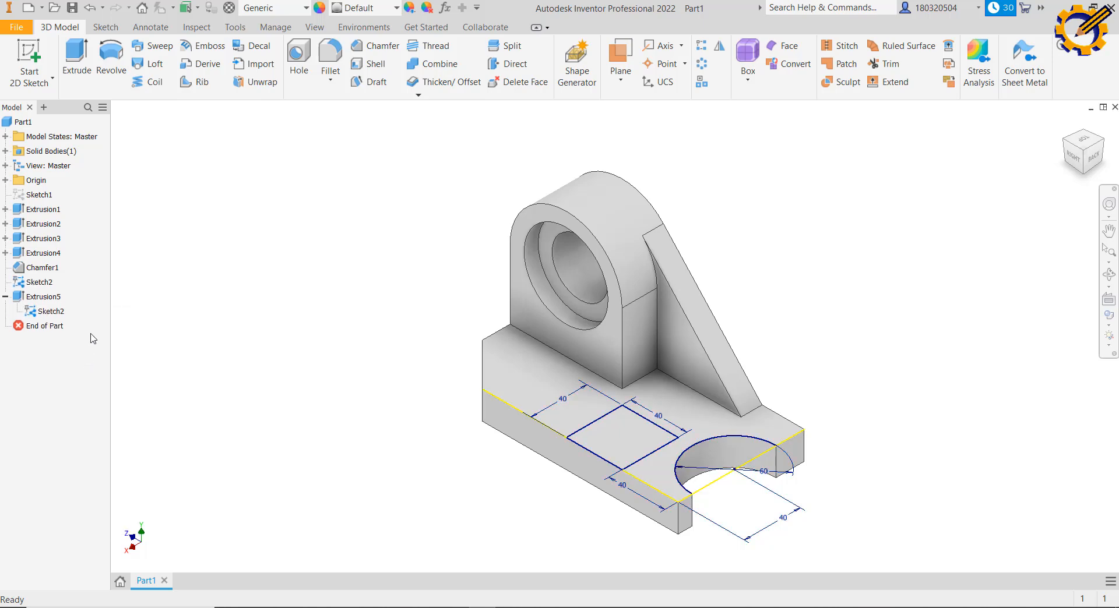
Extrude the square profile on the base's front edge upward 40 mm as a joined block
left_click(71, 65)
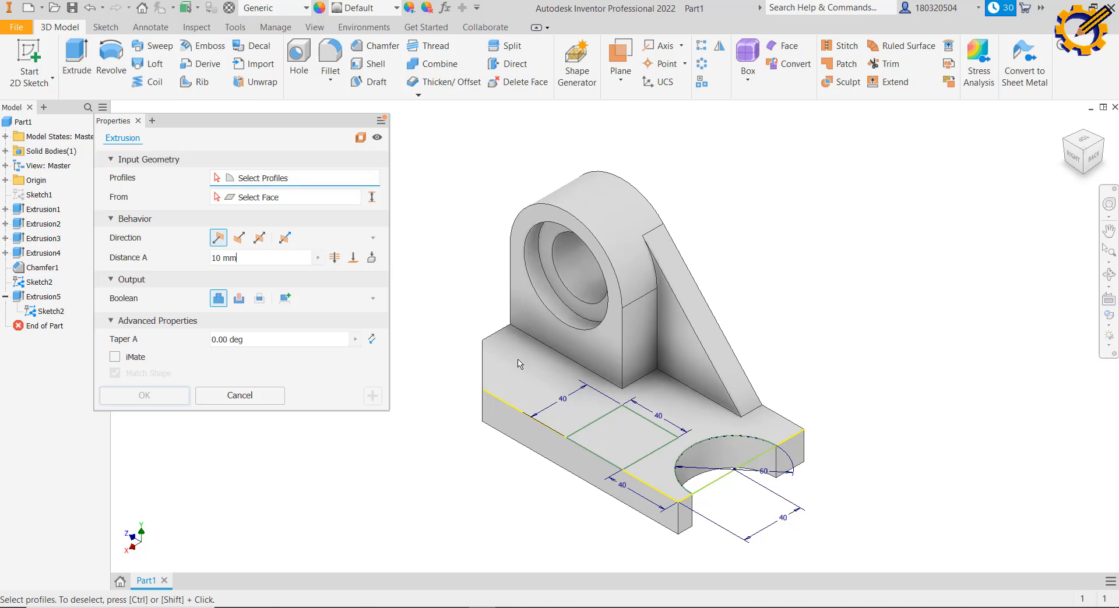
left_click(622, 435)
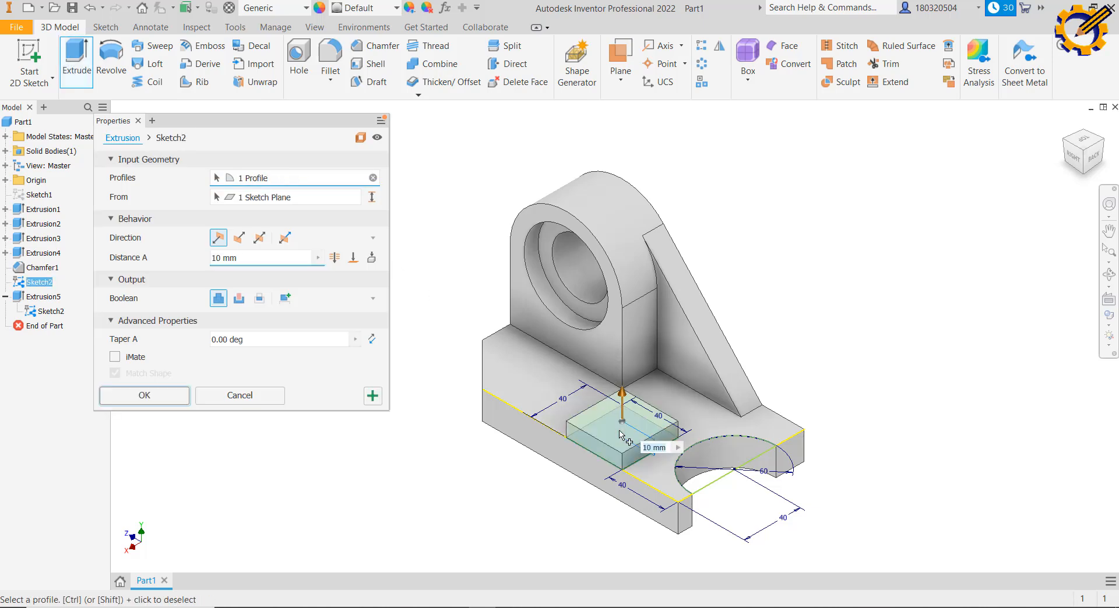
type("40")
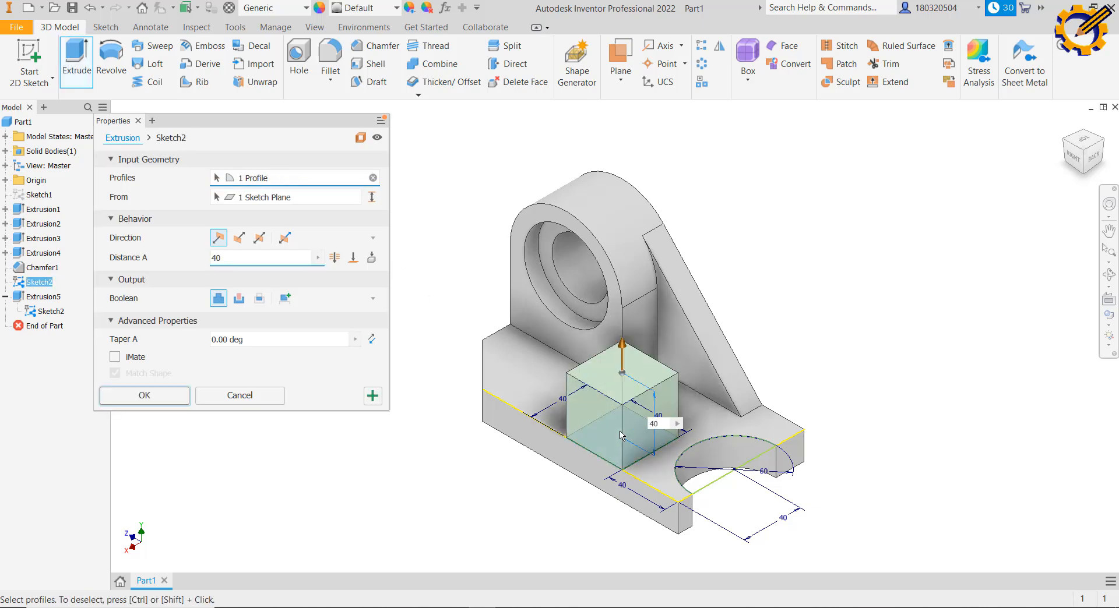
key("Return")
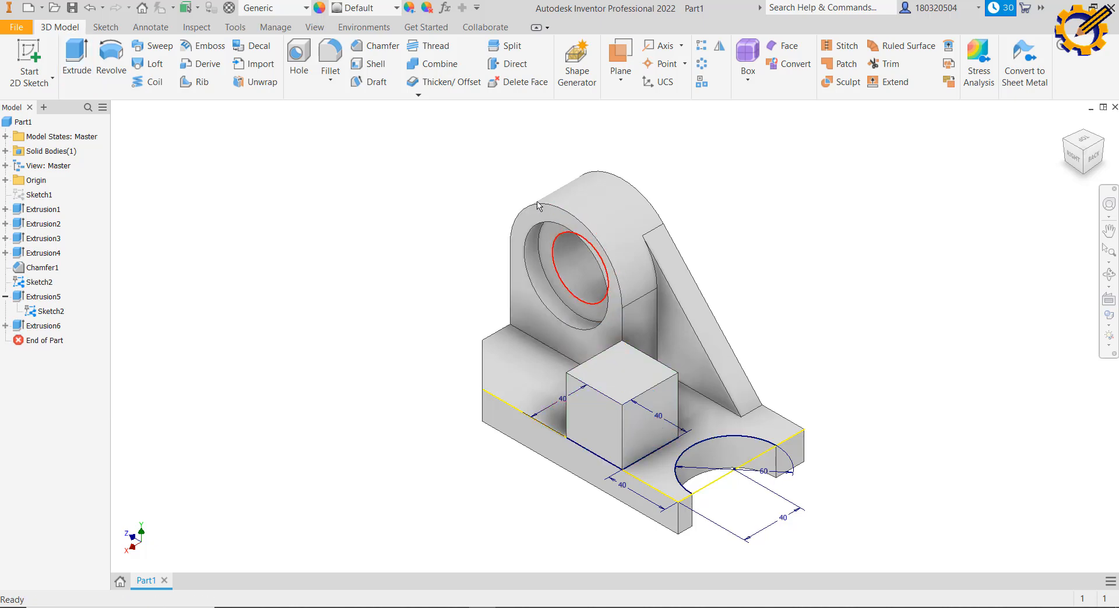
Round the front block's top edge facing the upright with a 40 mm fillet, and hide the shared sketch
left_click(330, 58)
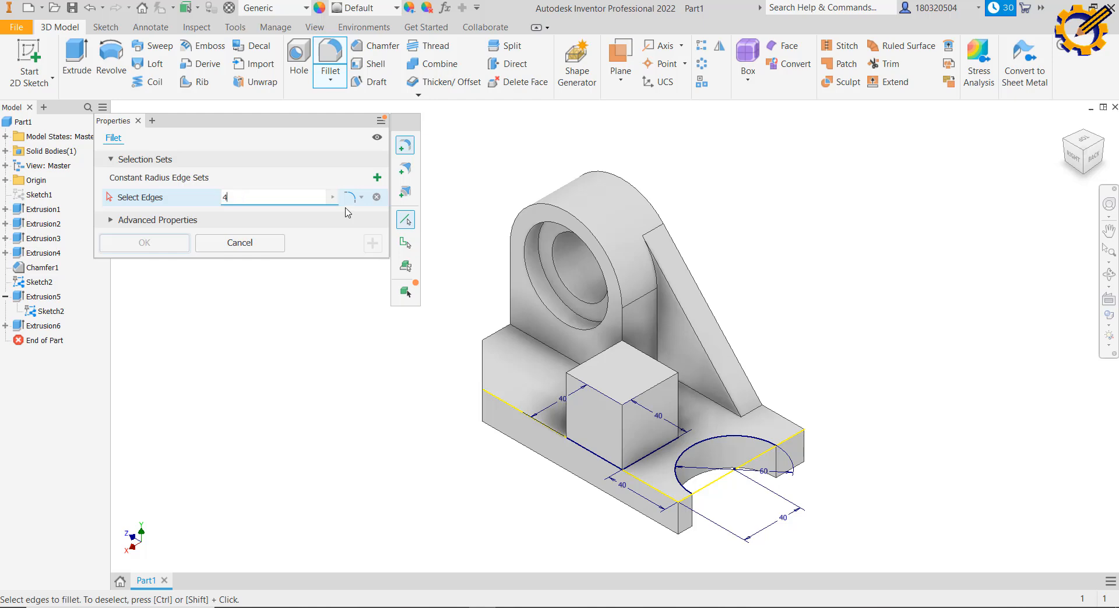
left_click(650, 363)
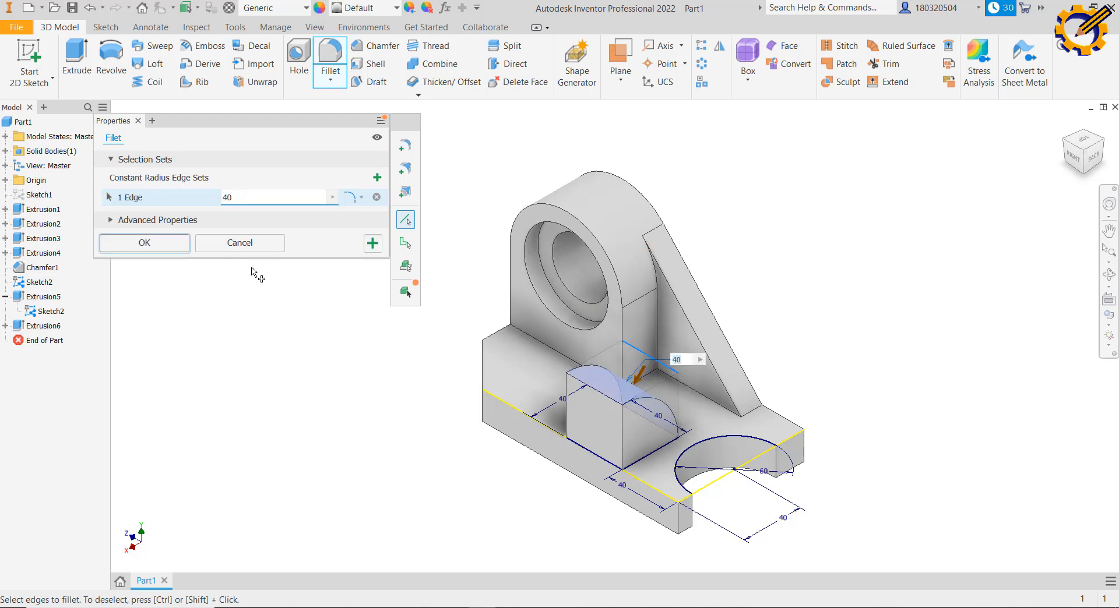
left_click(144, 243)
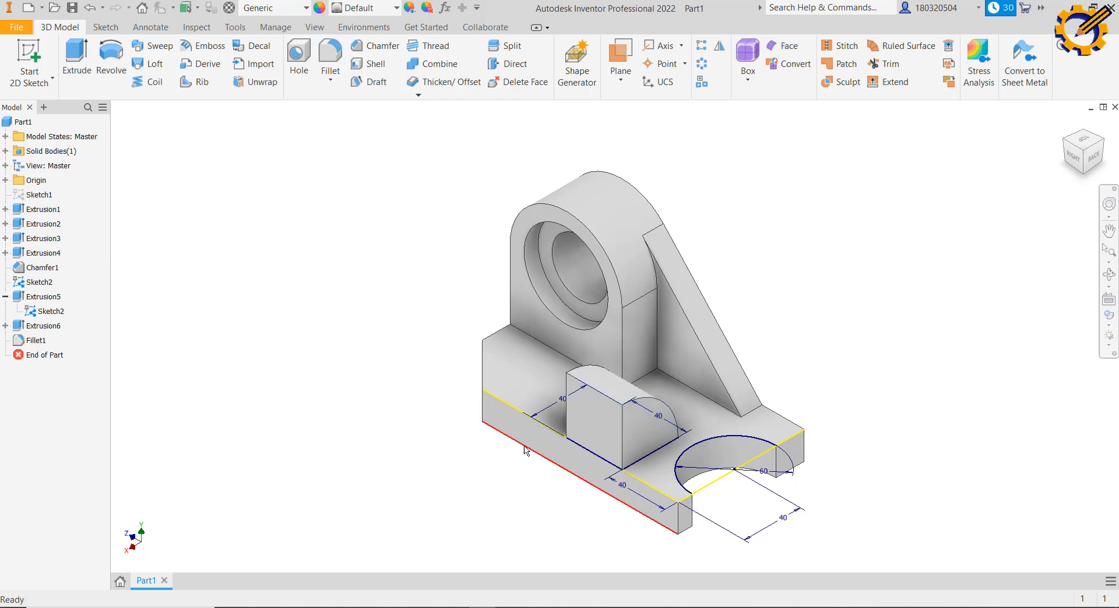
right_click(50, 311)
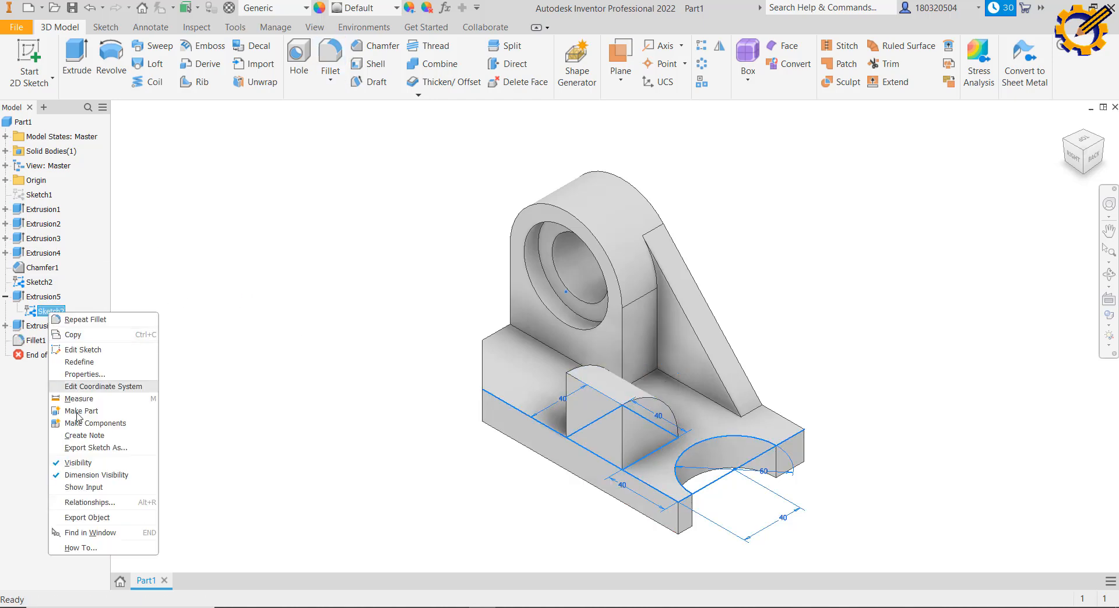
left_click(83, 464)
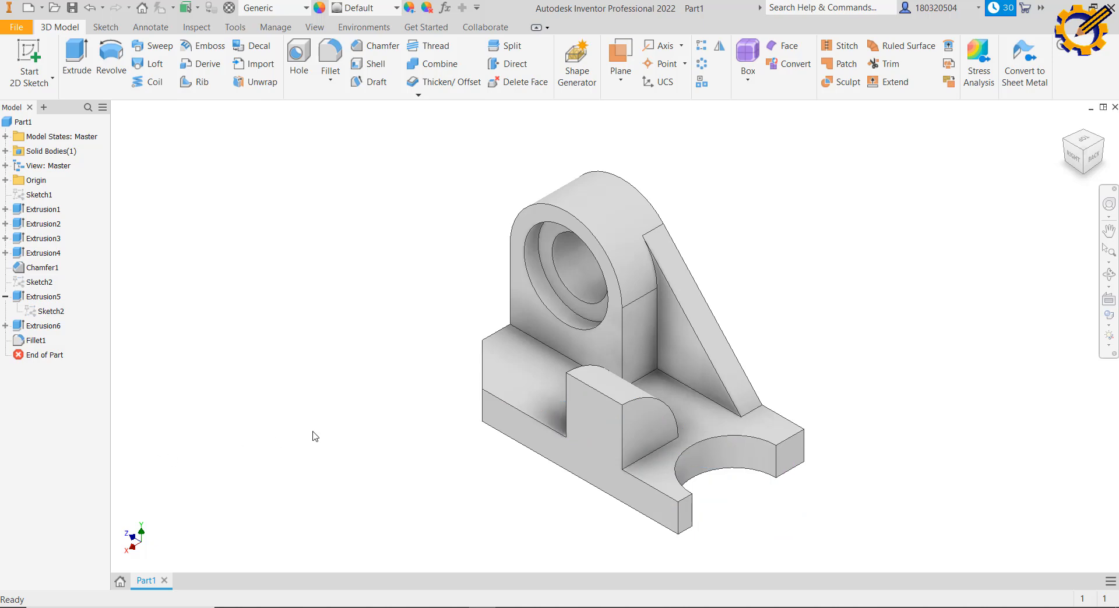
Compare the finished bracket with the PDF assignment drawing and inspect the model from its different isometric corners
key("alt+Tab")
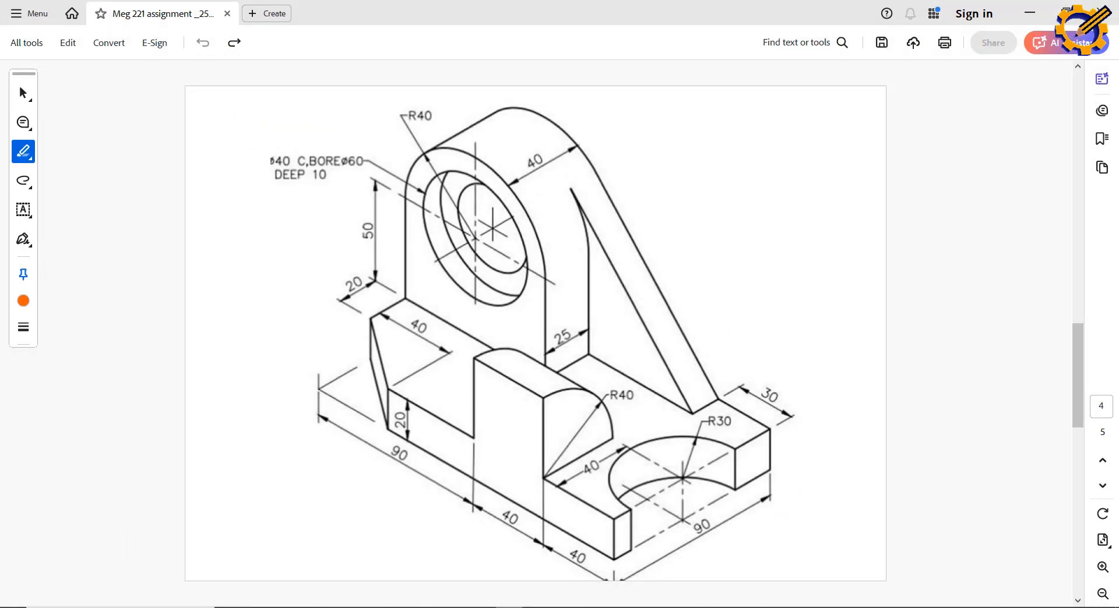
key("alt+Tab")
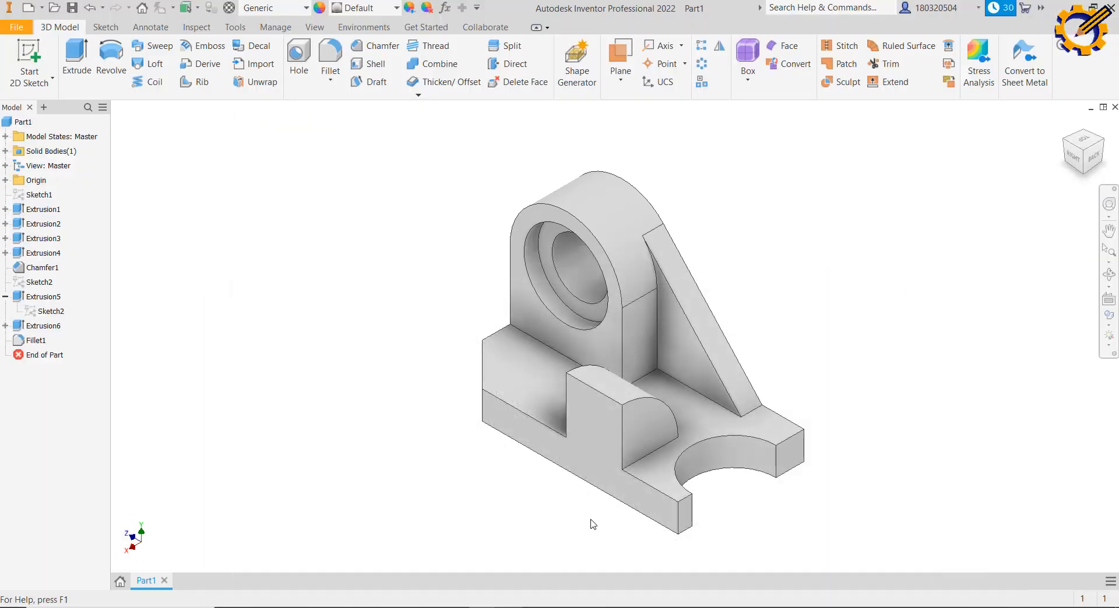
left_click(1065, 145)
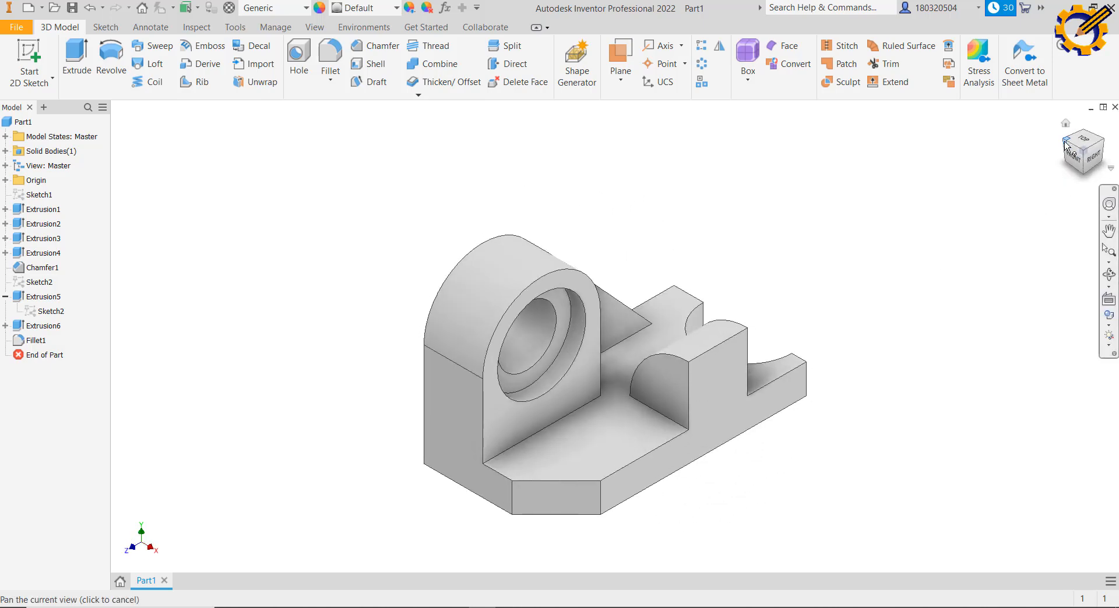
left_click(1065, 146)
left_click(1065, 146)
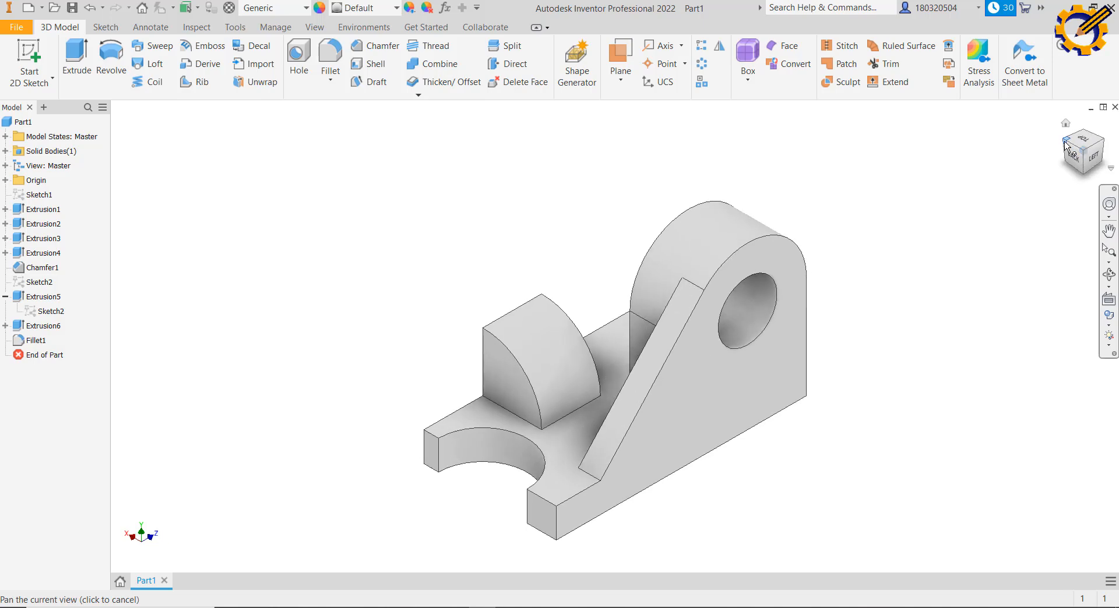
left_click(1065, 146)
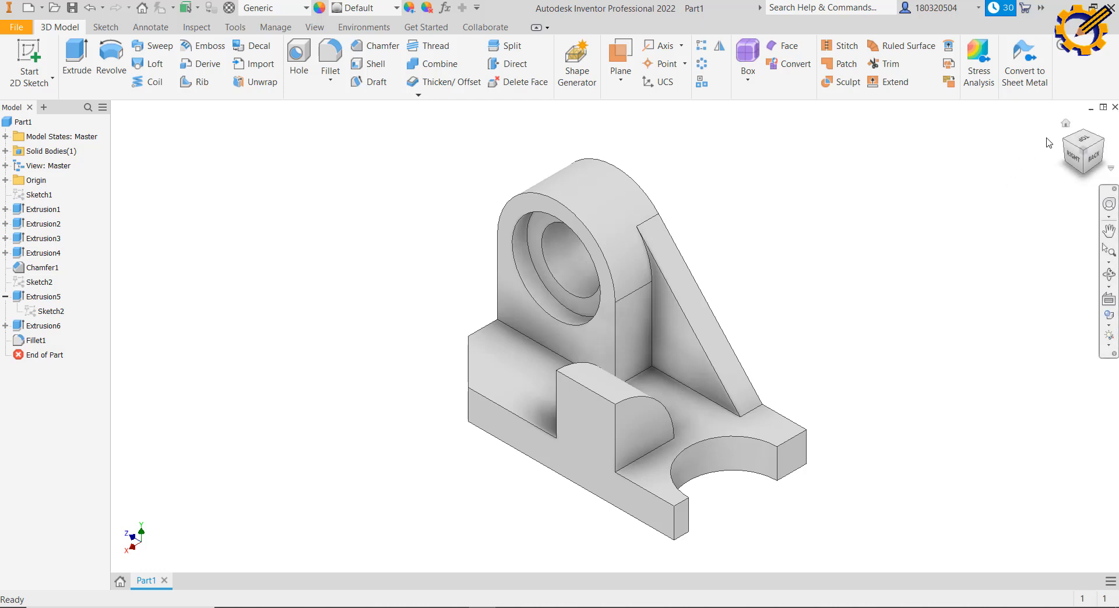
left_click(1068, 145)
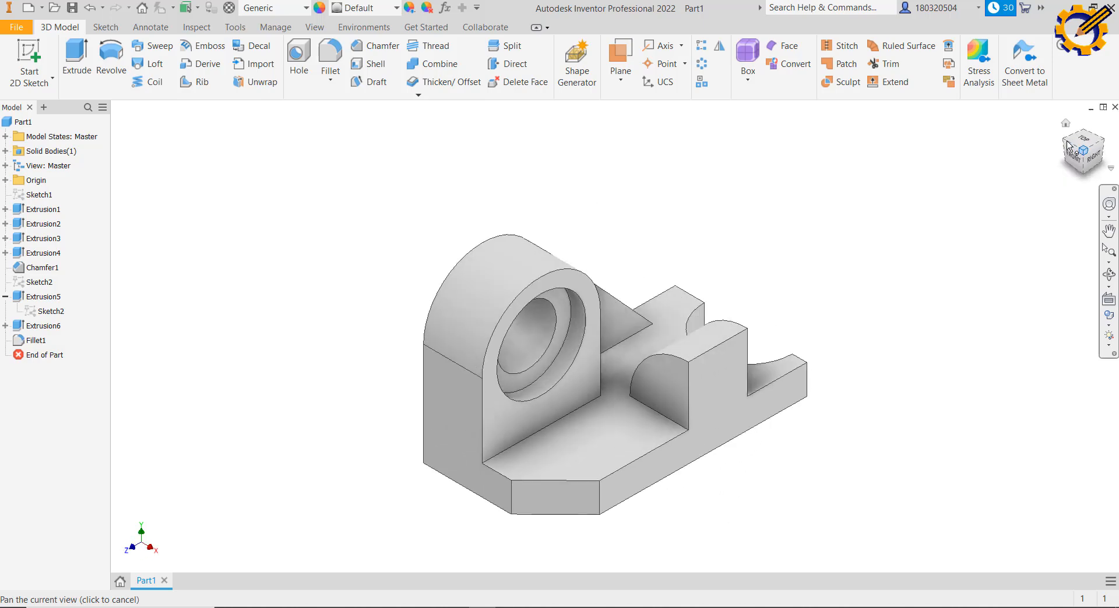